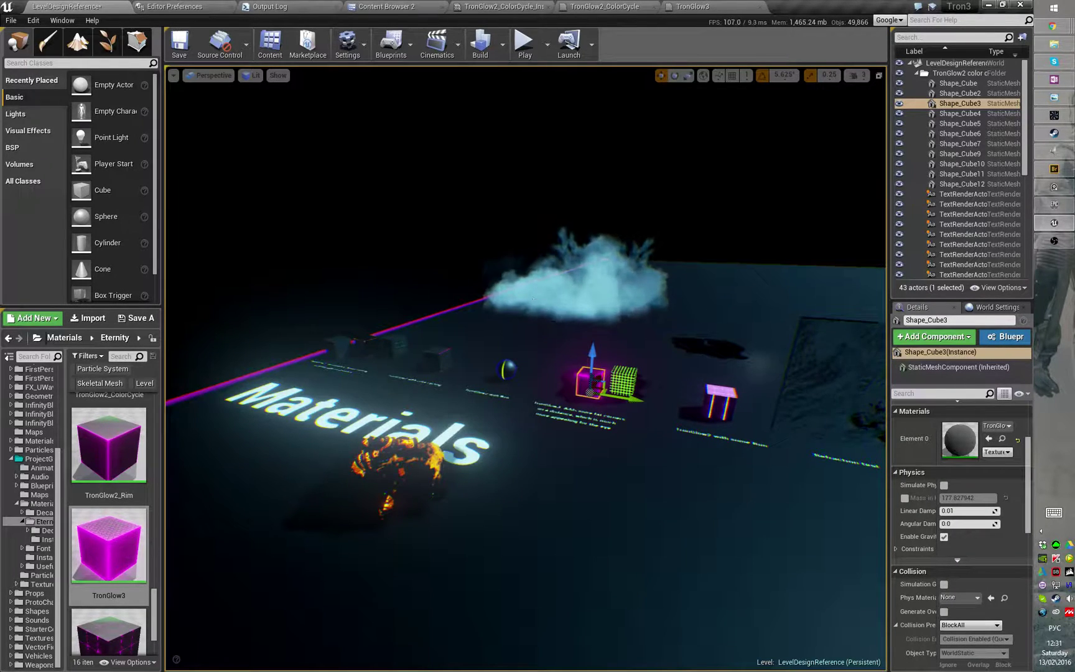
Examine the glow material cubes in the showcase level from up close and from a distance.
right_click_drag(534, 299, 500, 297)
key("w")
key("s")
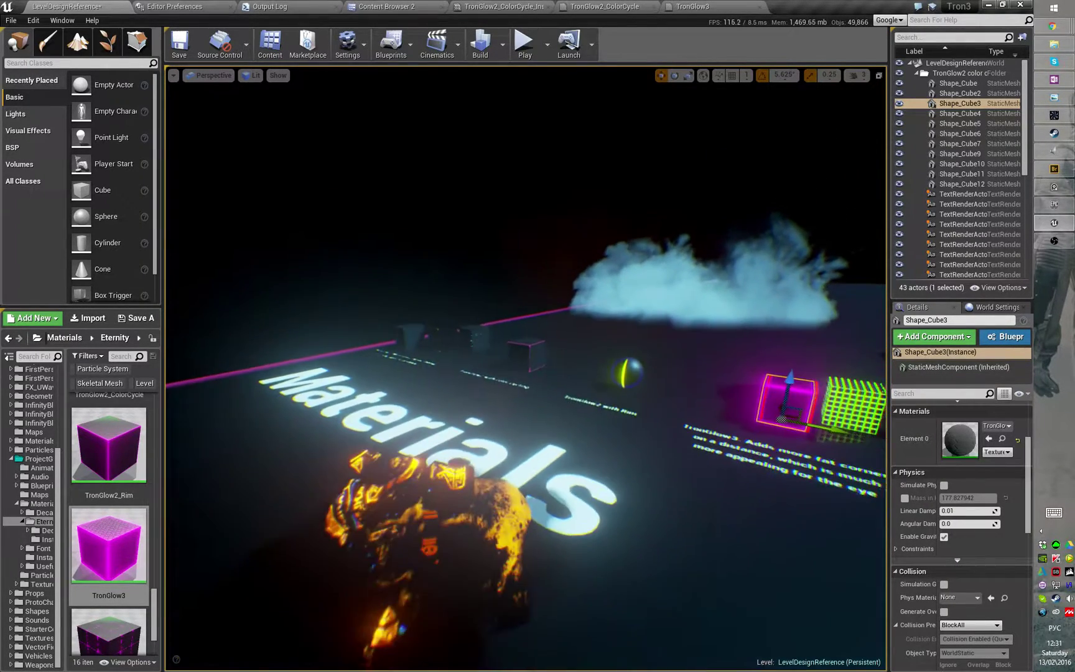
right_click_drag(472, 377, 647, 286)
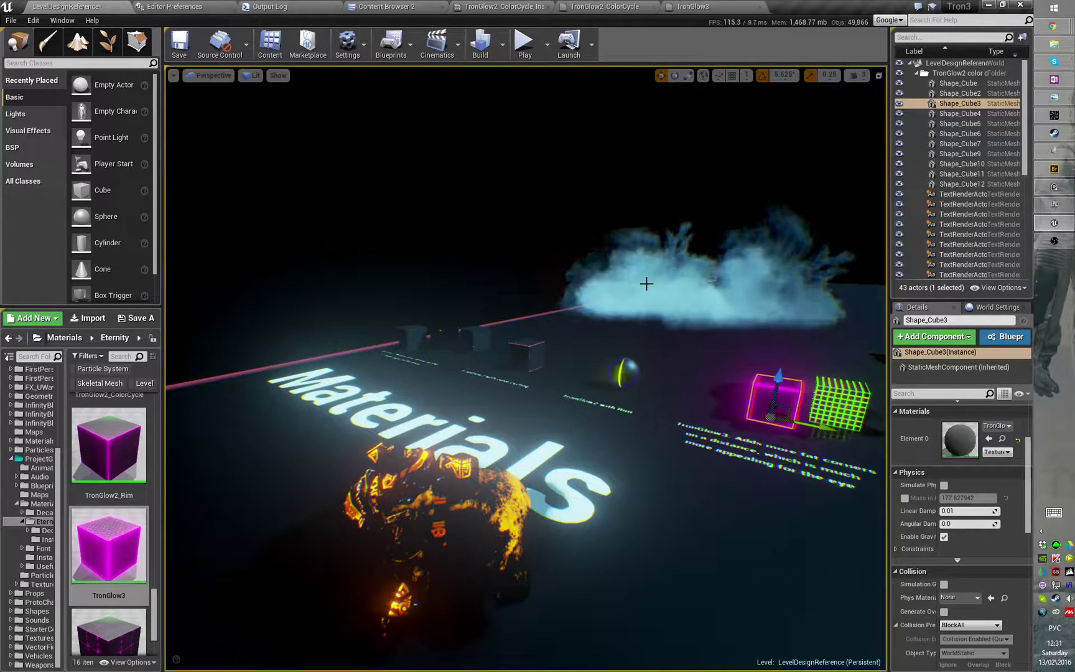
right_click_drag(638, 283, 454, 439)
key("w")
key("s")
key("s")
key("a")
right_click_drag(515, 471, 515, 471)
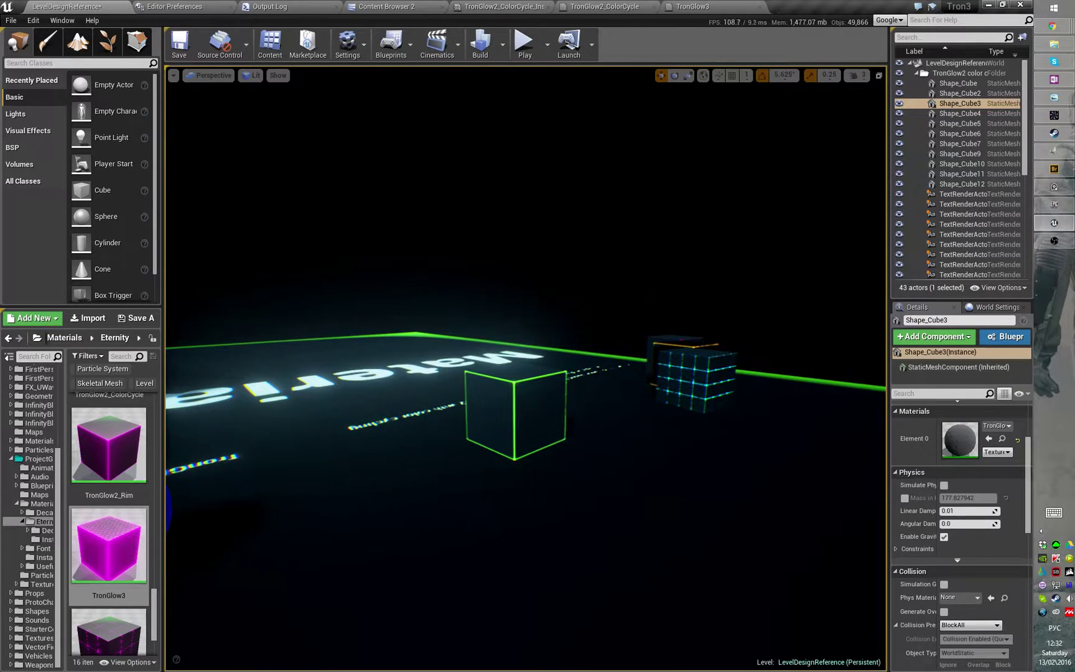
right_click_drag(516, 471, 515, 471)
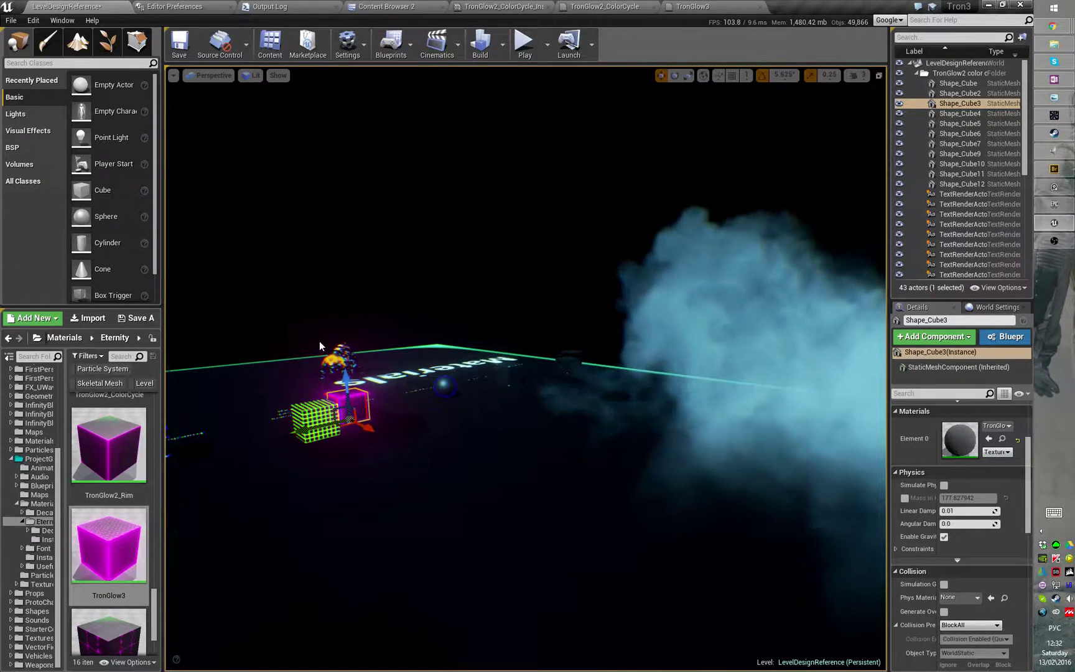
Delete the P_Mist_Lit_Still mist emitter from the level.
left_click(513, 376)
left_click(570, 362)
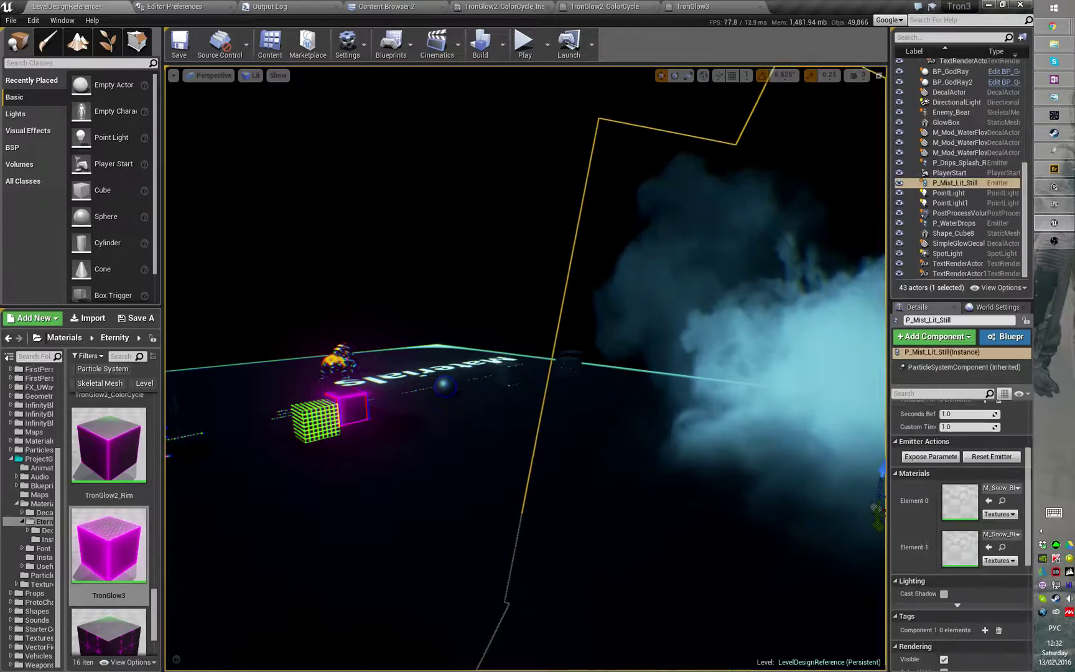
right_click_drag(570, 361, 570, 361)
right_click_drag(516, 471, 515, 471)
right_click_drag(445, 433, 444, 433)
right_click_drag(625, 465, 625, 464)
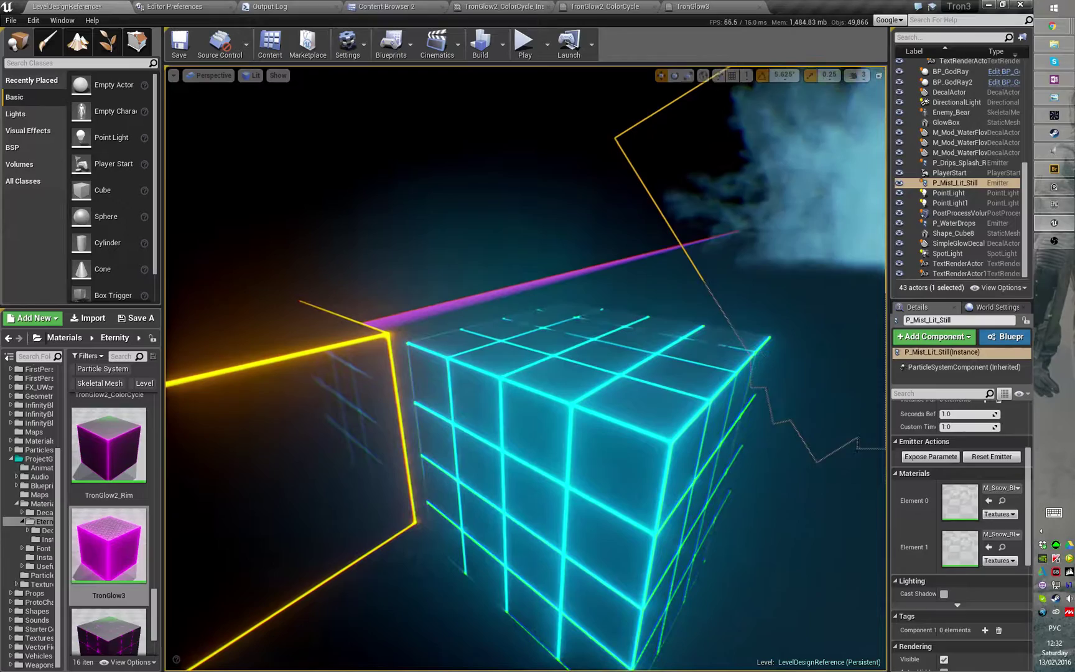
left_click(627, 520)
right_click_drag(627, 520, 627, 520)
left_click(683, 283)
right_click_drag(683, 283, 682, 283)
key("Delete")
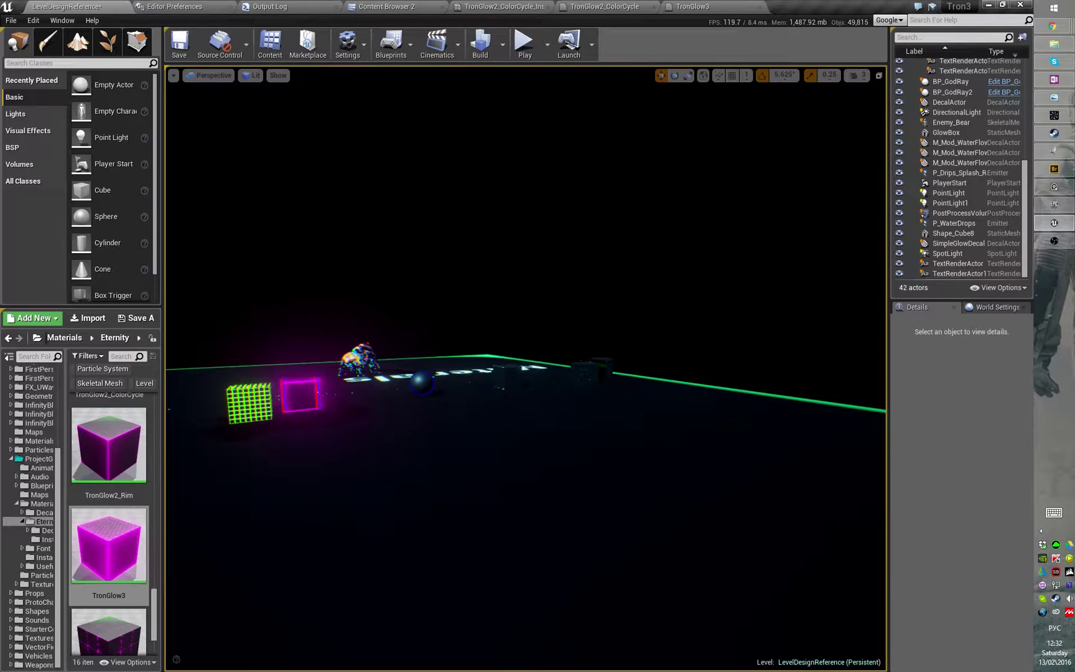
Widen the outliner, filter the level's actors by "post" and select the PostProcessVolume to show its Misc settings.
right_click_drag(507, 381, 508, 382)
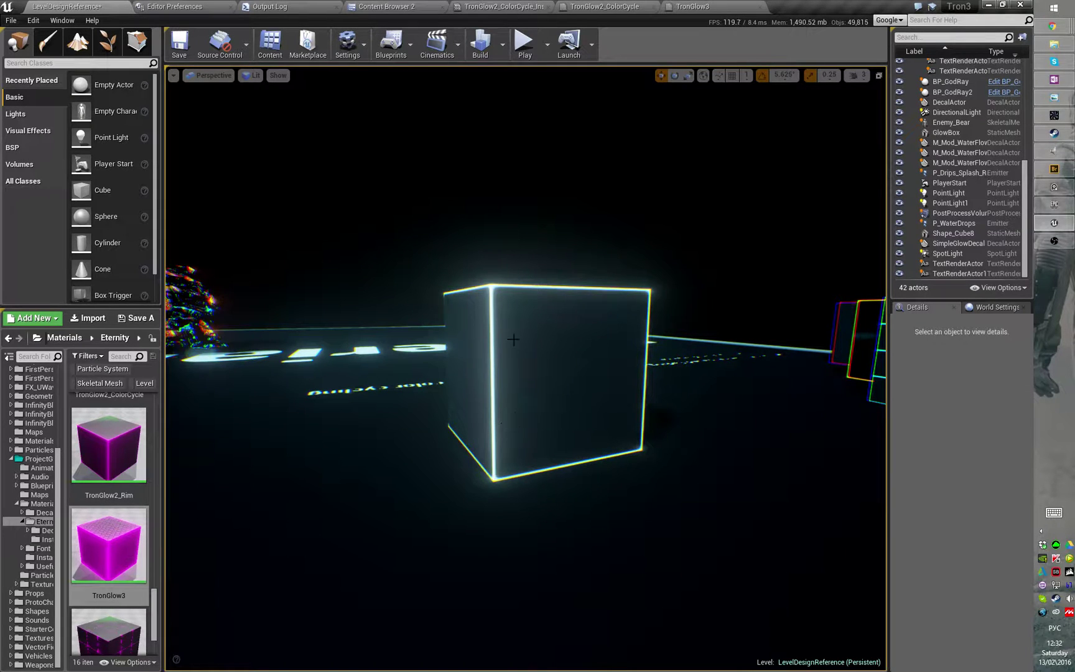
right_click_drag(495, 441, 495, 441)
left_click_drag(889, 254, 848, 254)
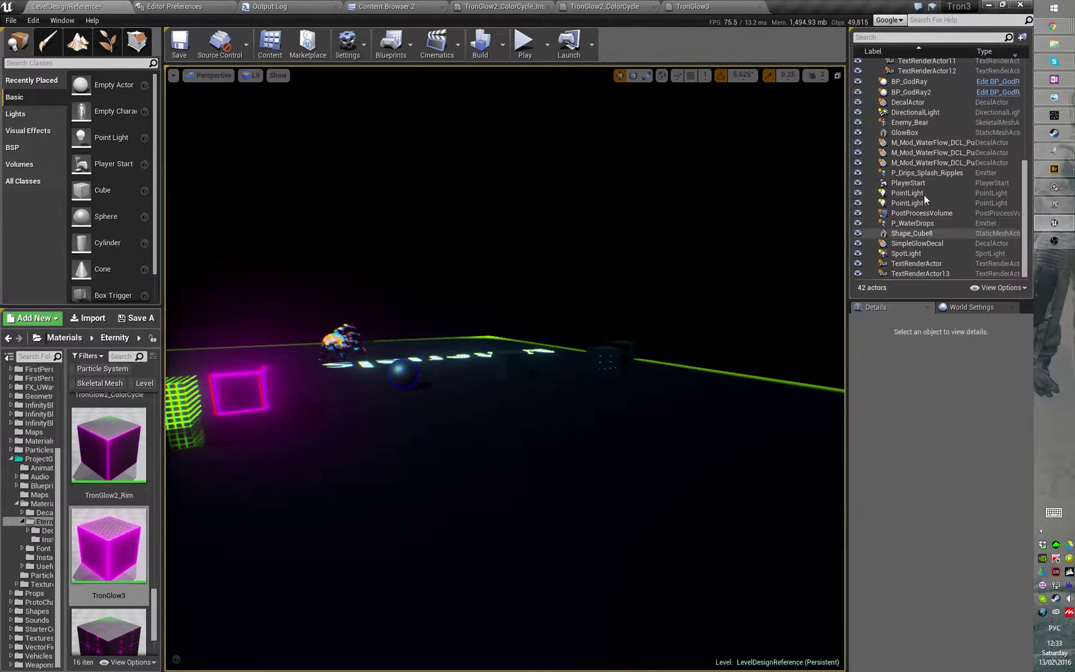
left_click(893, 38)
type("з")
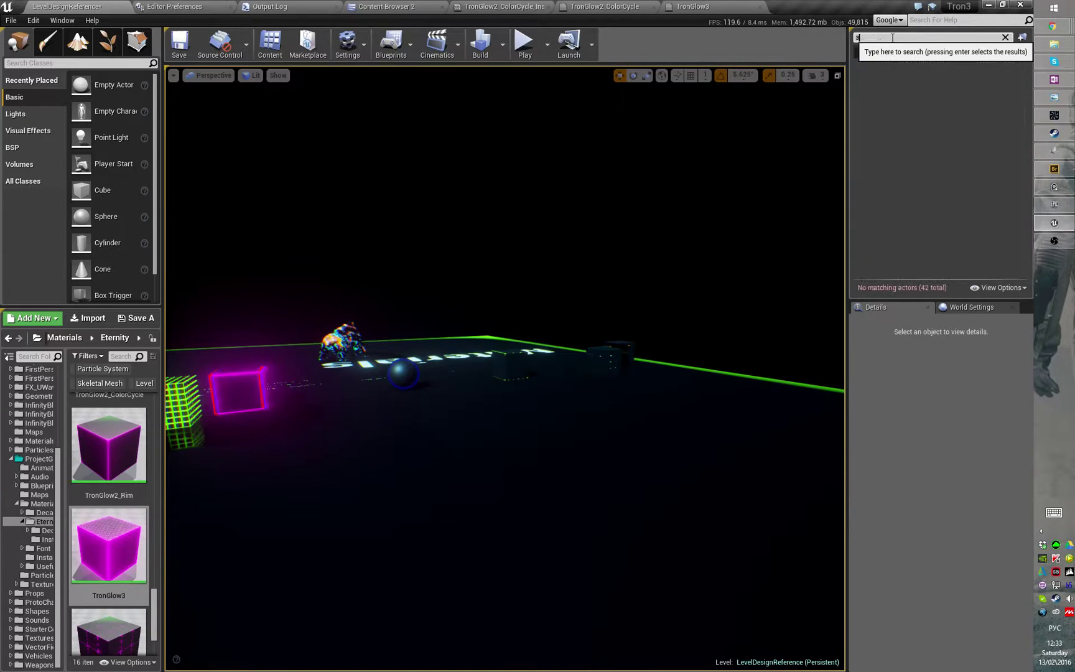
key("BackSpace")
key("BackSpace")
key("BackSpace")
key("alt+shift")
type("post")
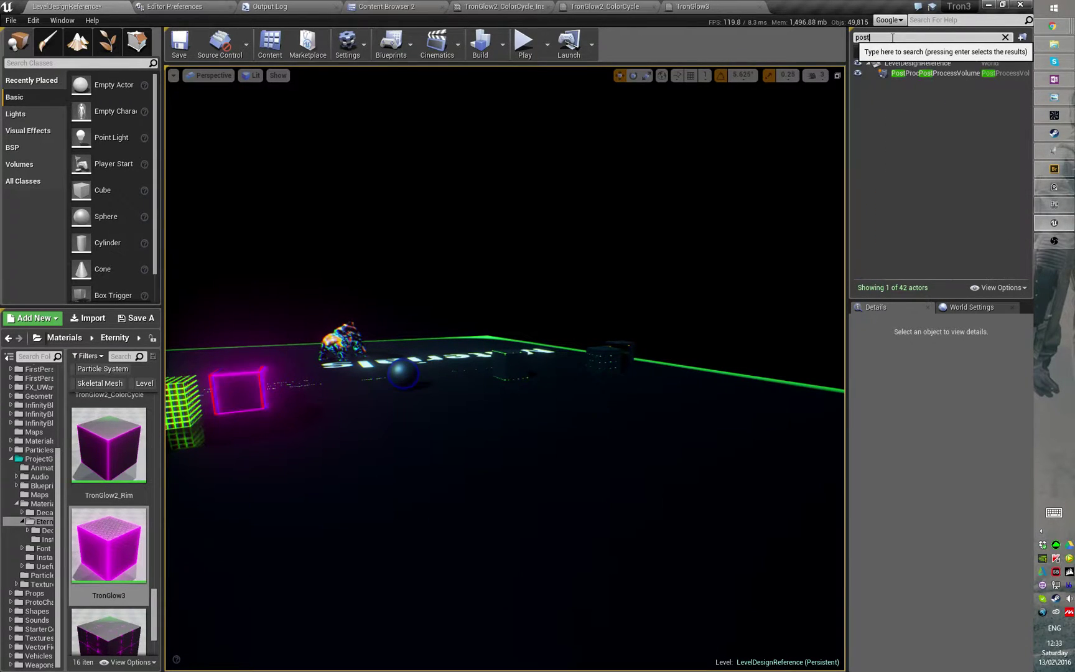
left_click(935, 74)
scroll(927, 544, "down", 5)
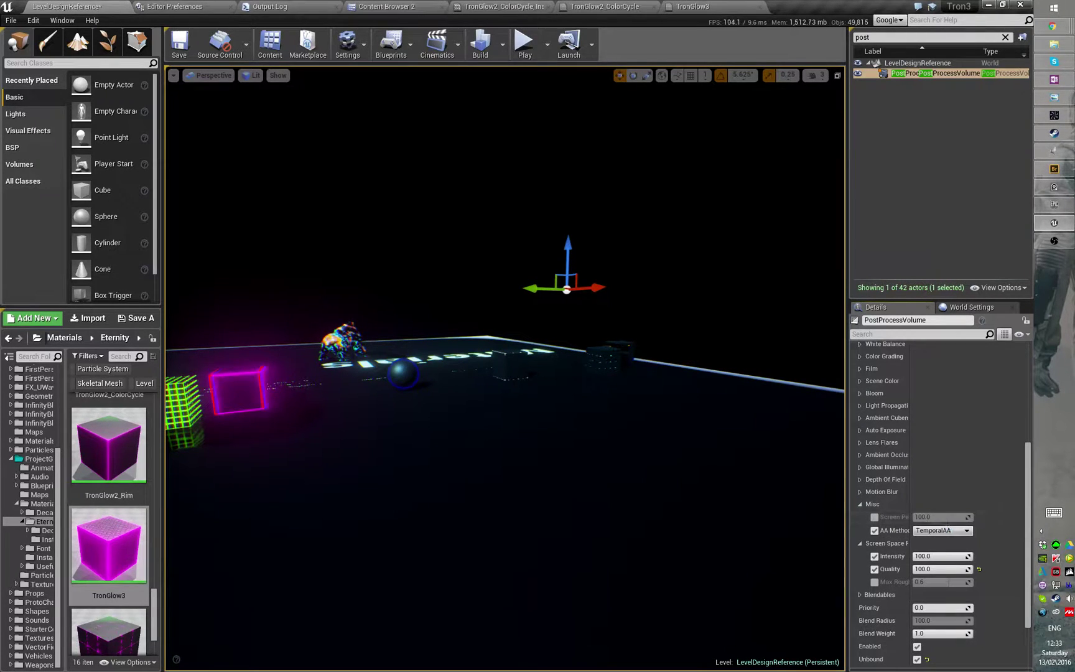
Examine how the color-cycling cube's glowing edges render at different viewing distances.
right_click_drag(505, 367, 493, 418)
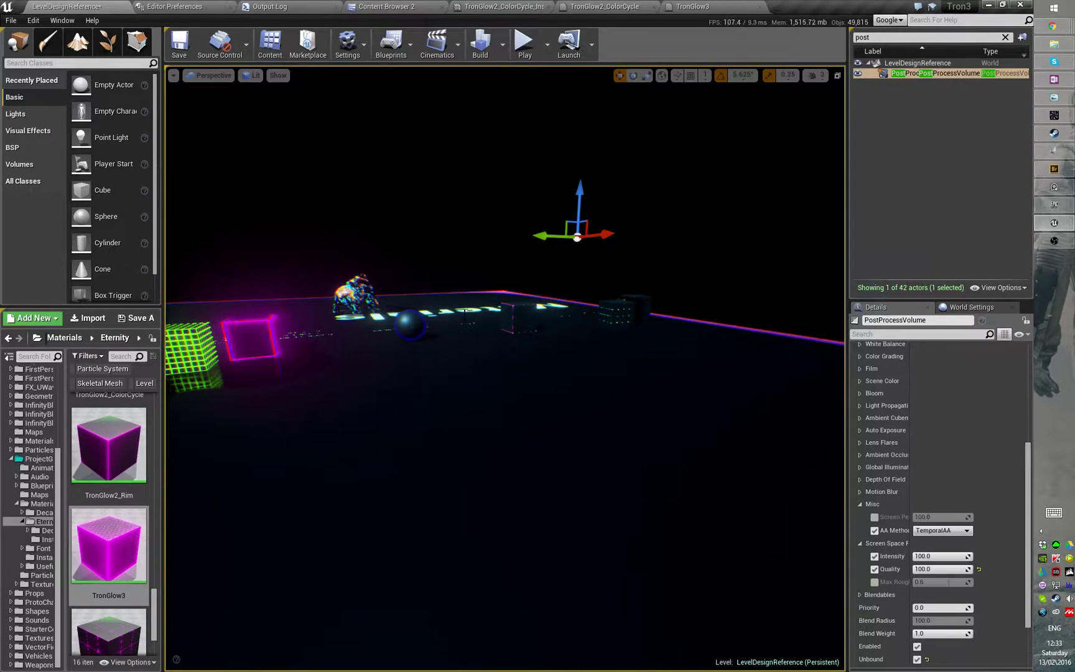
right_click_drag(622, 348, 602, 335)
key("w")
key("s")
key("w")
key("s")
key("w")
key("s")
key("w")
key("s")
key("w")
key("s")
key("w")
right_click_drag(824, 518, 819, 523)
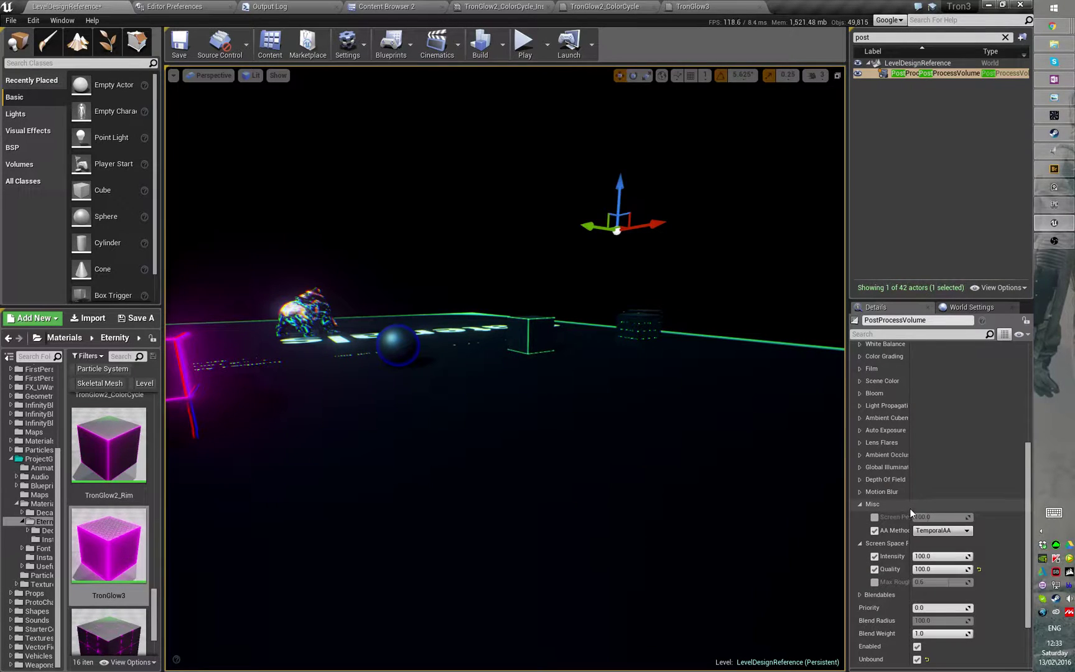
Widen the property name column in the volume's details and compare the cube's edge glow near and far under TemporalAA.
left_click_drag(910, 509, 931, 509)
key("s")
right_click_drag(811, 472, 822, 472)
key("w")
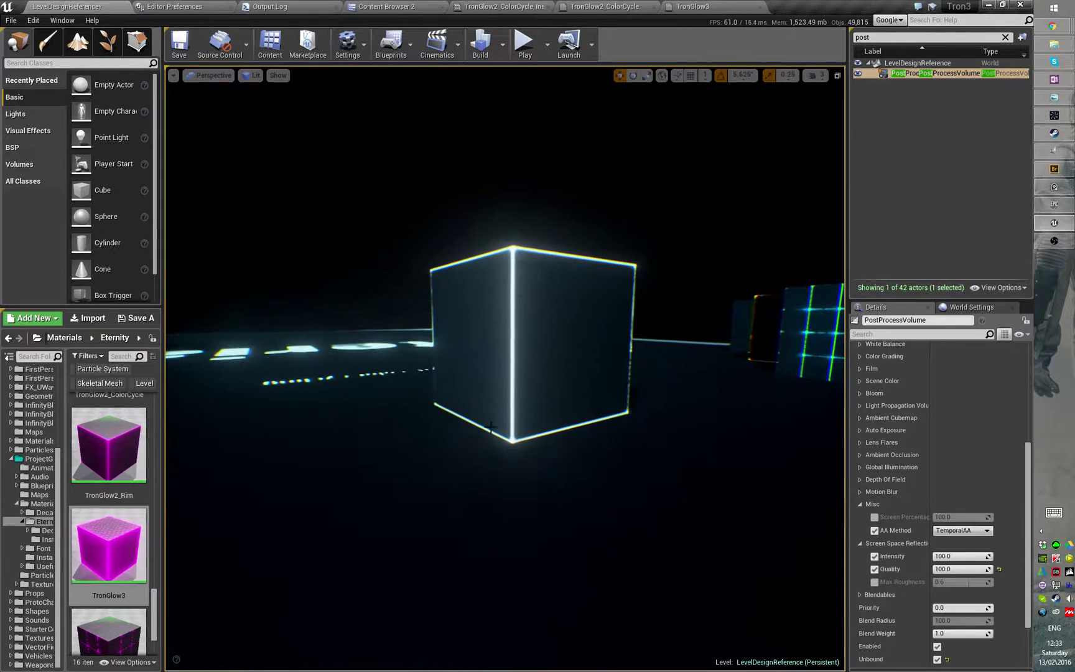
key("s")
right_click_drag(515, 334, 513, 347)
key("s")
key("w")
key("s")
key("w")
key("s")
key("w")
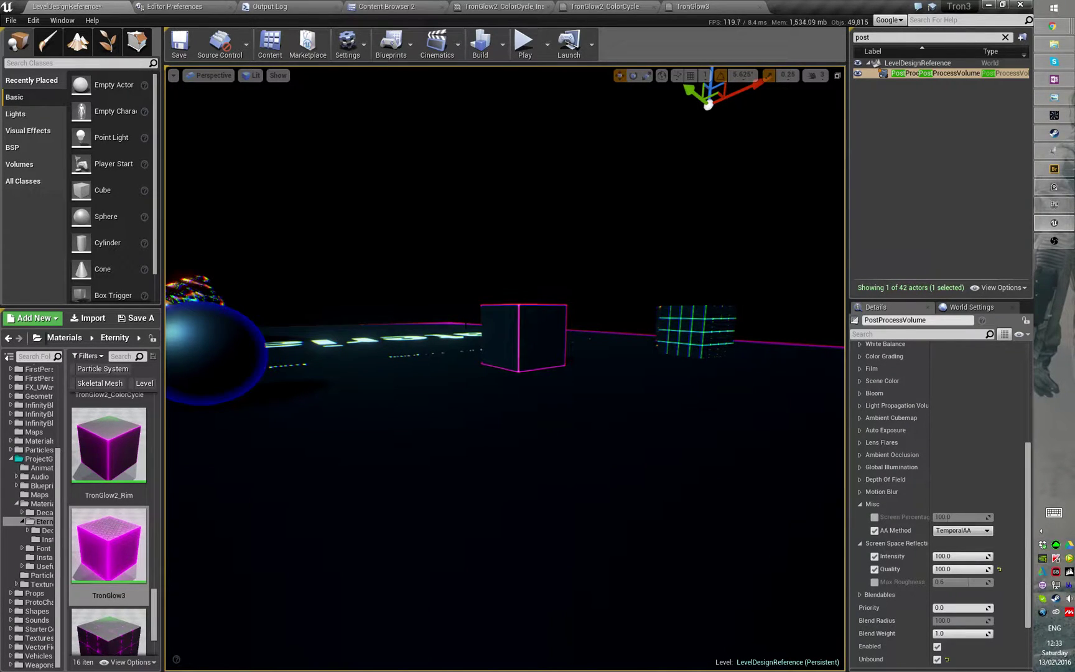
right_click_drag(513, 346, 542, 356)
key("s")
key("w")
key("s")
key("w")
key("s")
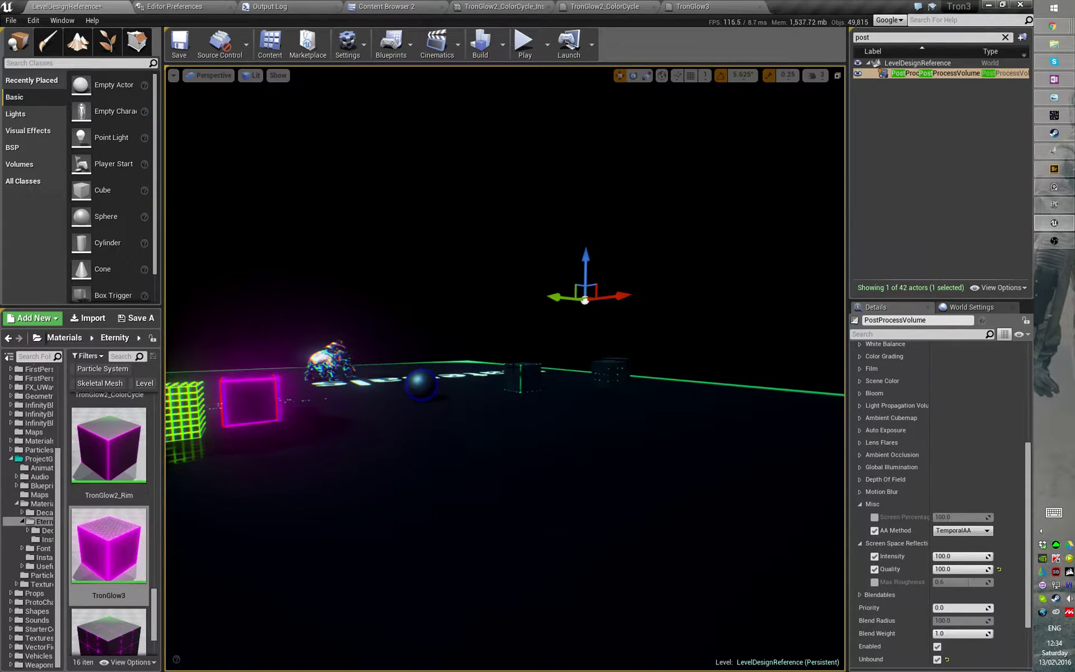
Set the PostProcessVolume's AA Method to FXAA.
left_click(874, 531)
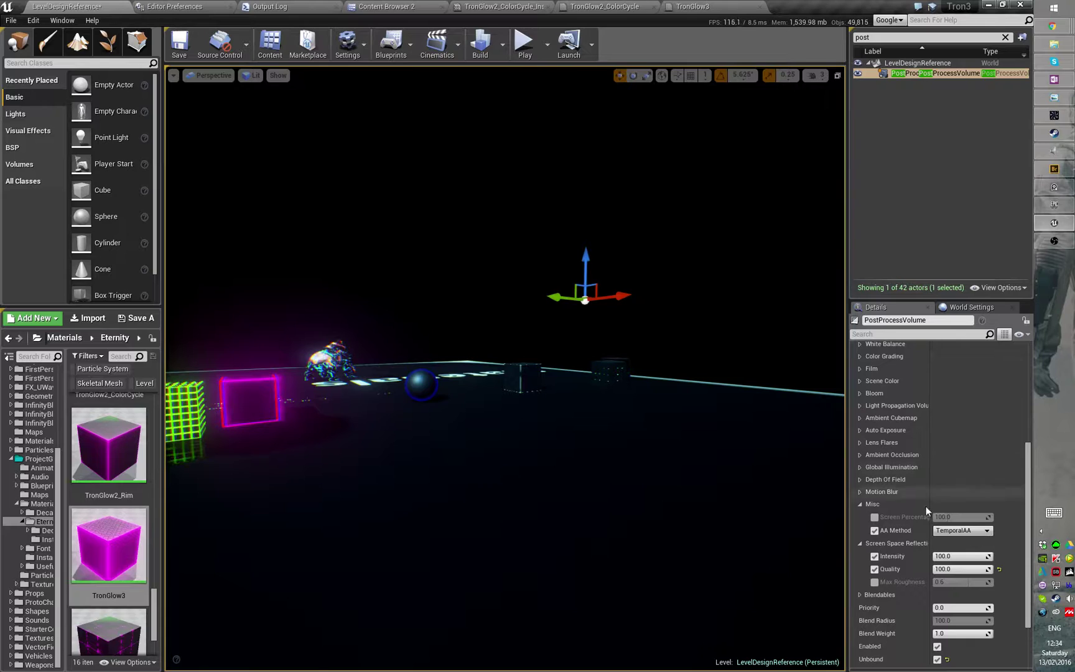
left_click(965, 534)
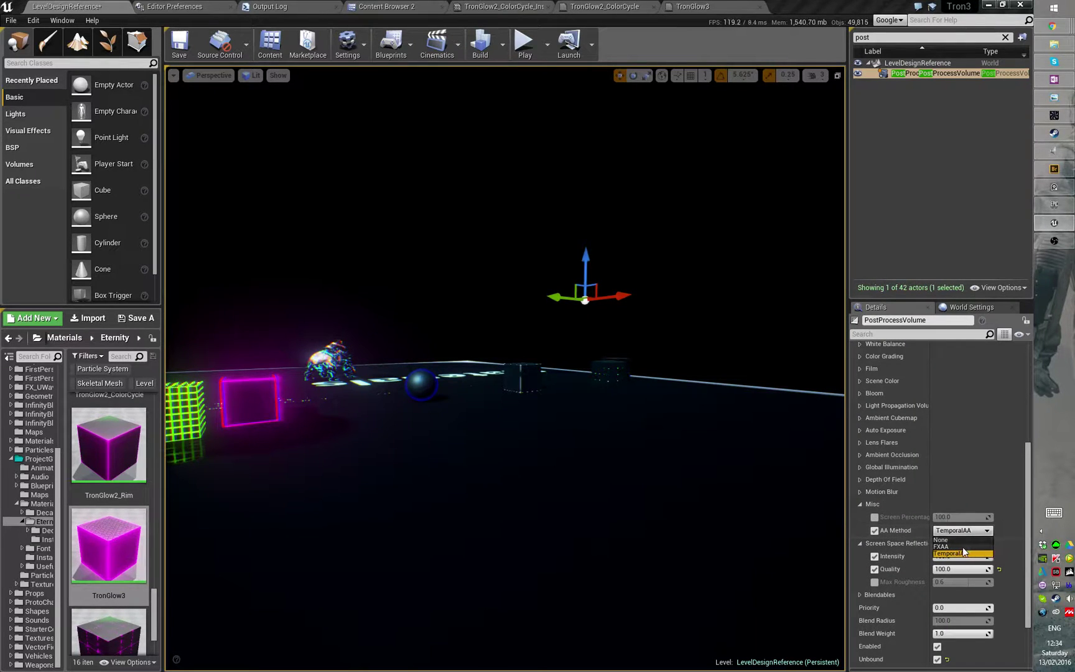
left_click(941, 547)
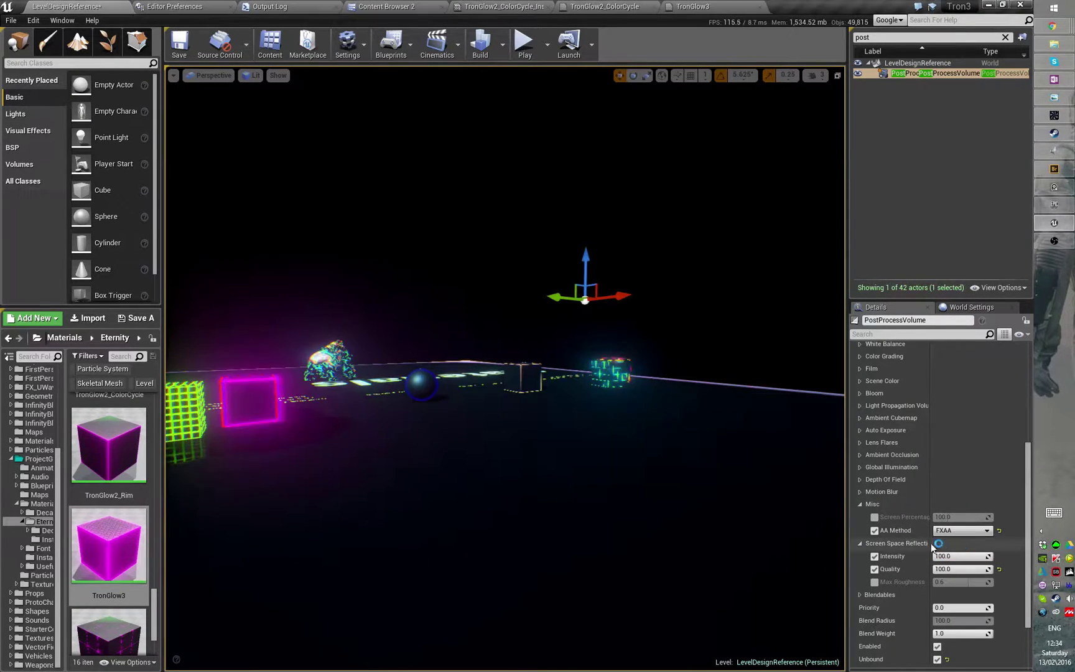
Examine the glowing cubes from several distances with FXAA anti-aliasing active.
right_click_drag(506, 367, 460, 366)
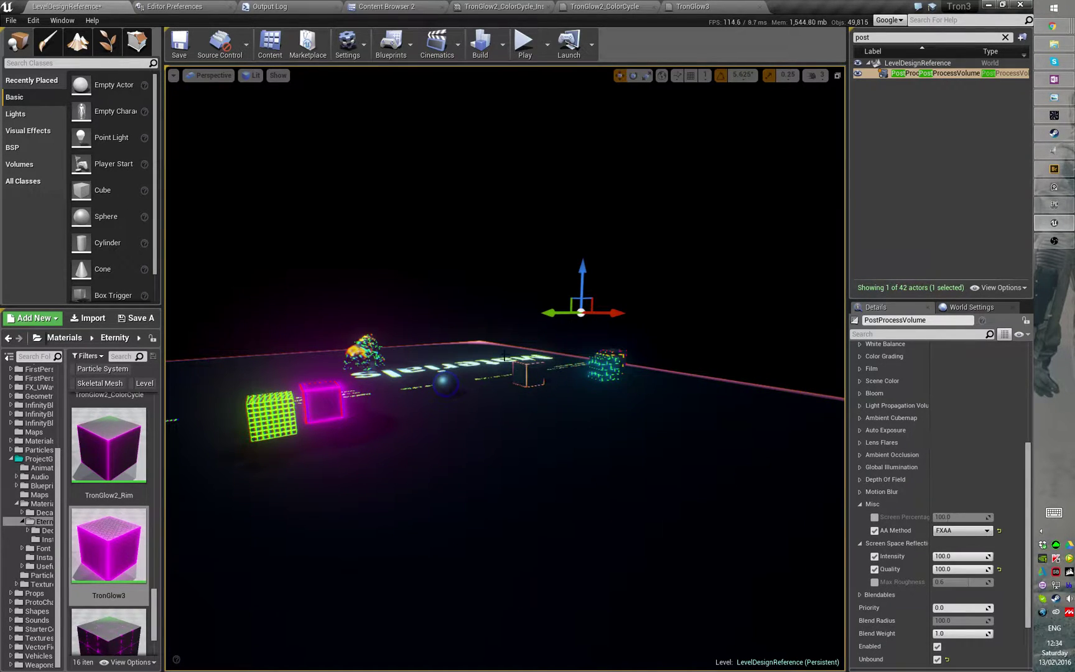
mouse_move(504, 359)
middle_mouse_down()
mouse_move(509, 398)
mouse_move(505, 359)
middle_mouse_up()
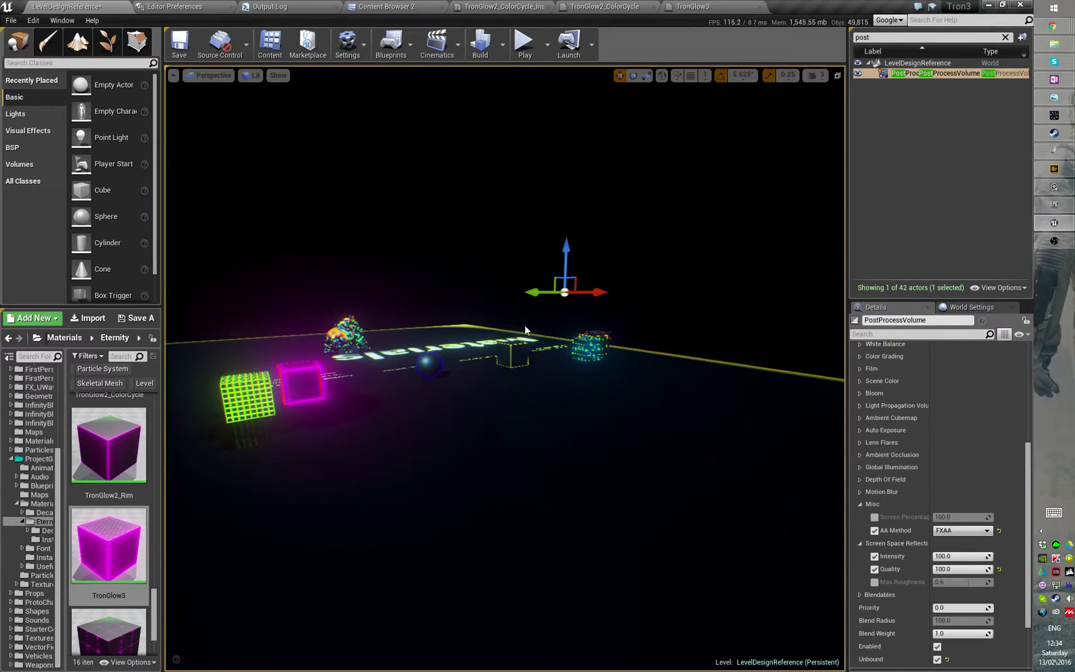
key("w")
mouse_move(505, 359)
right_mouse_down()
mouse_move(476, 350)
mouse_move(479, 339)
mouse_move(516, 339)
mouse_move(505, 359)
right_mouse_up()
key("s")
key("w")
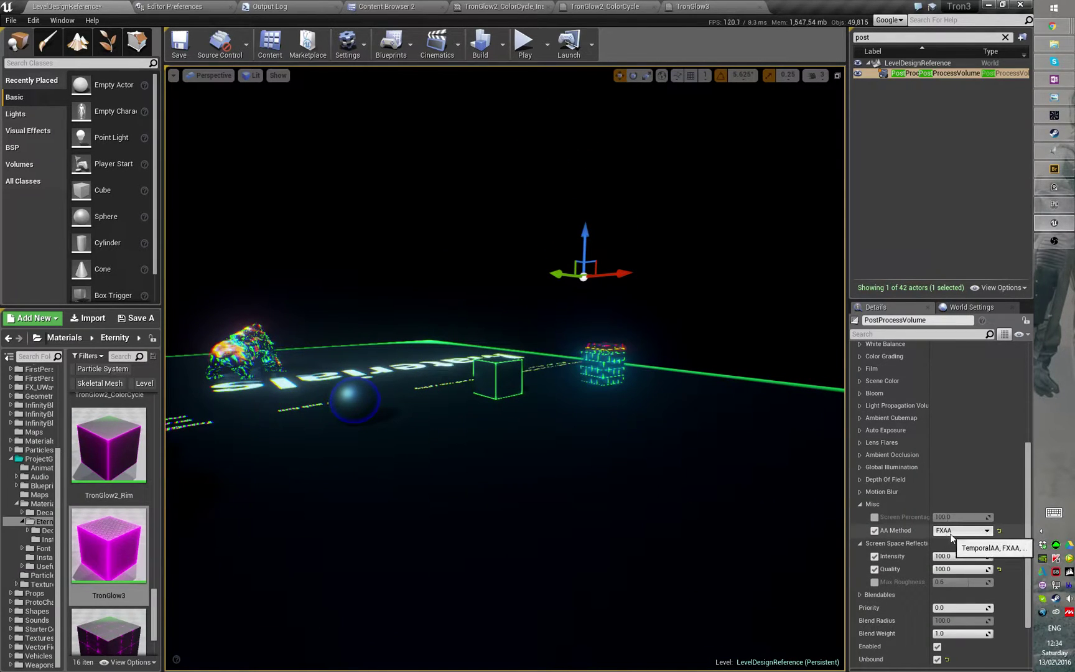
key("s")
mouse_move(622, 386)
right_mouse_down()
mouse_move(606, 398)
mouse_move(607, 389)
right_mouse_up()
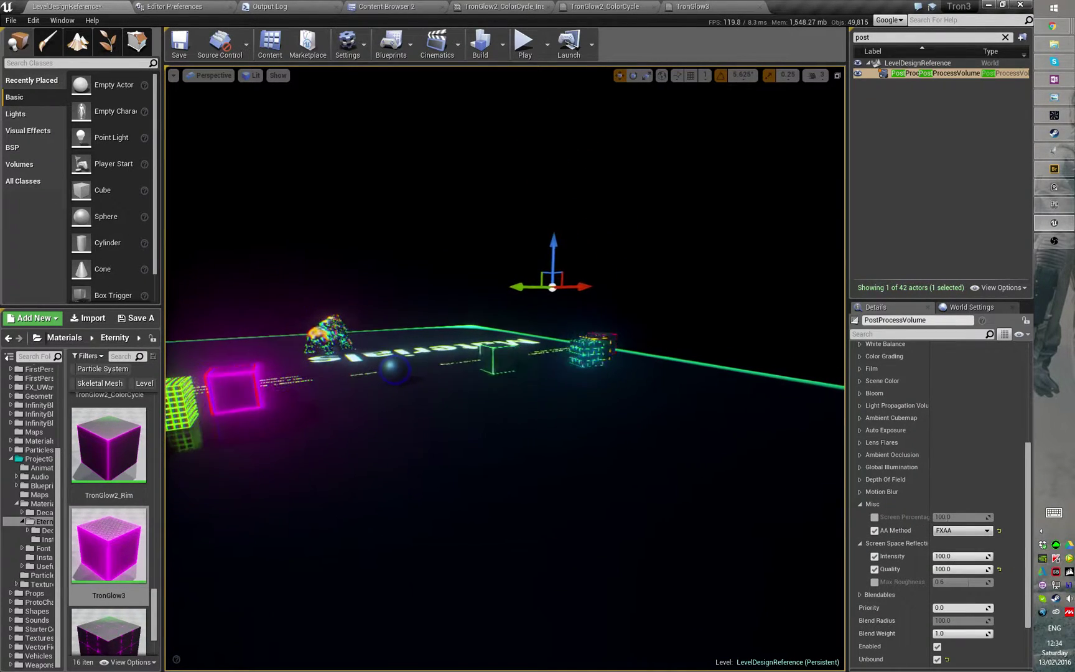
right_click_drag(504, 359, 426, 337)
key("w")
Set the PostProcessVolume's AA Method to None and inspect the glowing objects from far away.
left_click(958, 533)
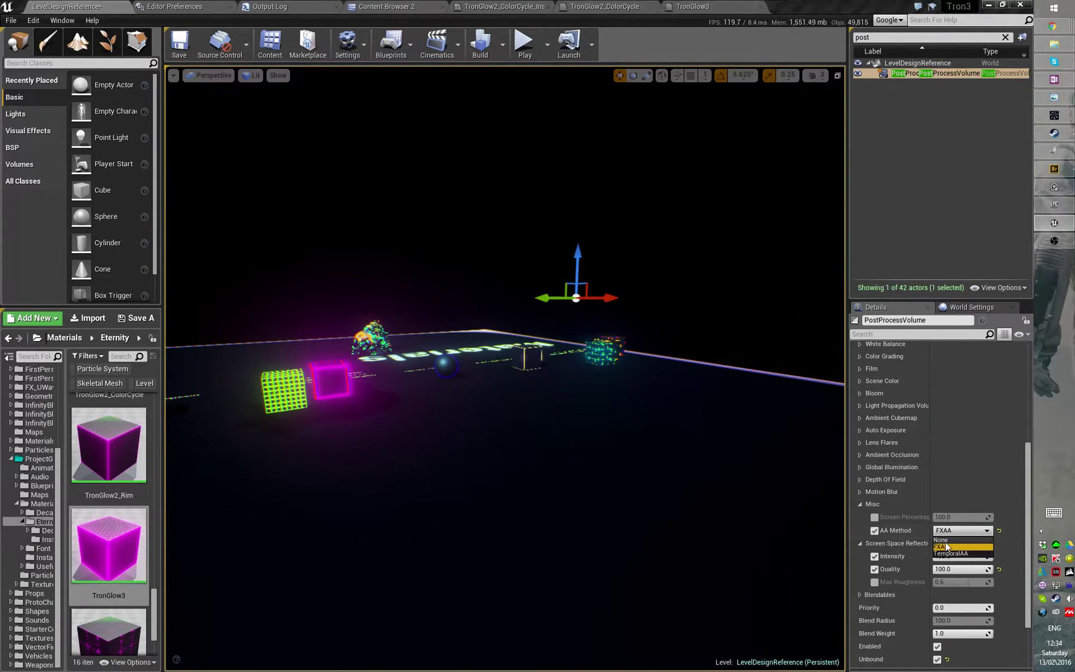
left_click(943, 540)
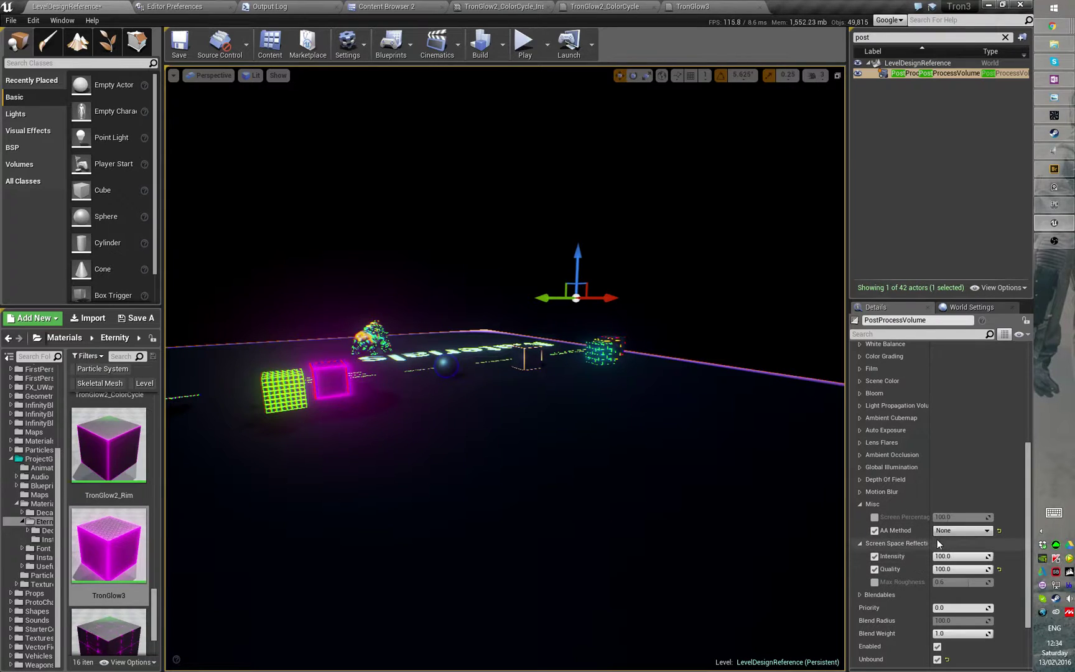
right_click_drag(505, 367, 509, 397)
key("s")
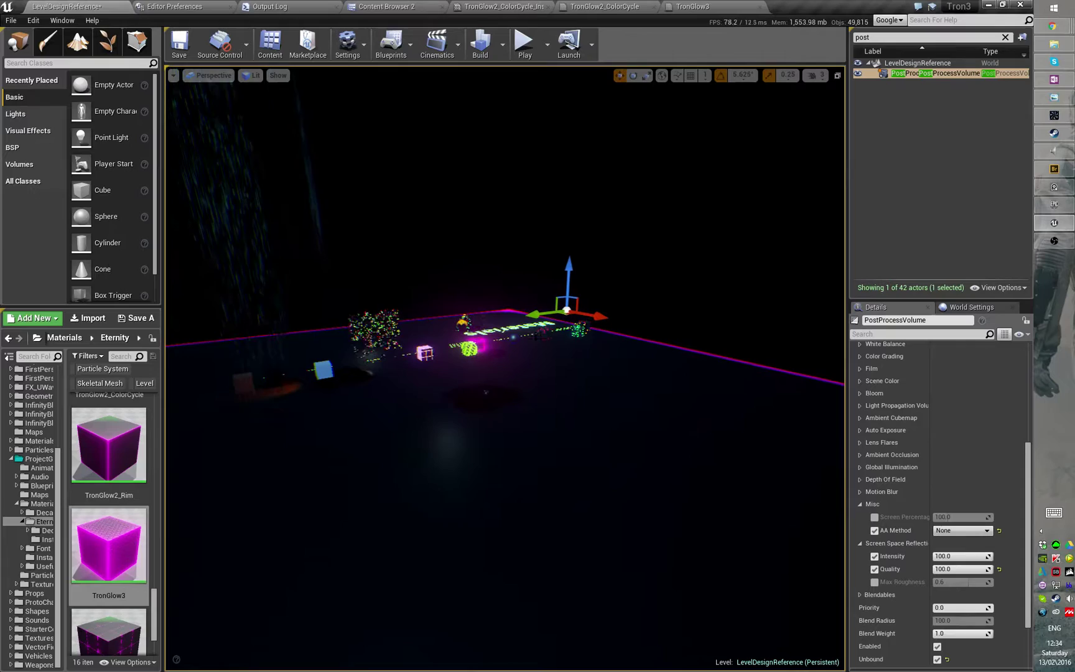
right_click_drag(427, 337, 427, 336)
Set the PostProcessVolume's AA Method to TemporalAA and check the color-cycling cube's edges near and far.
left_click(950, 531)
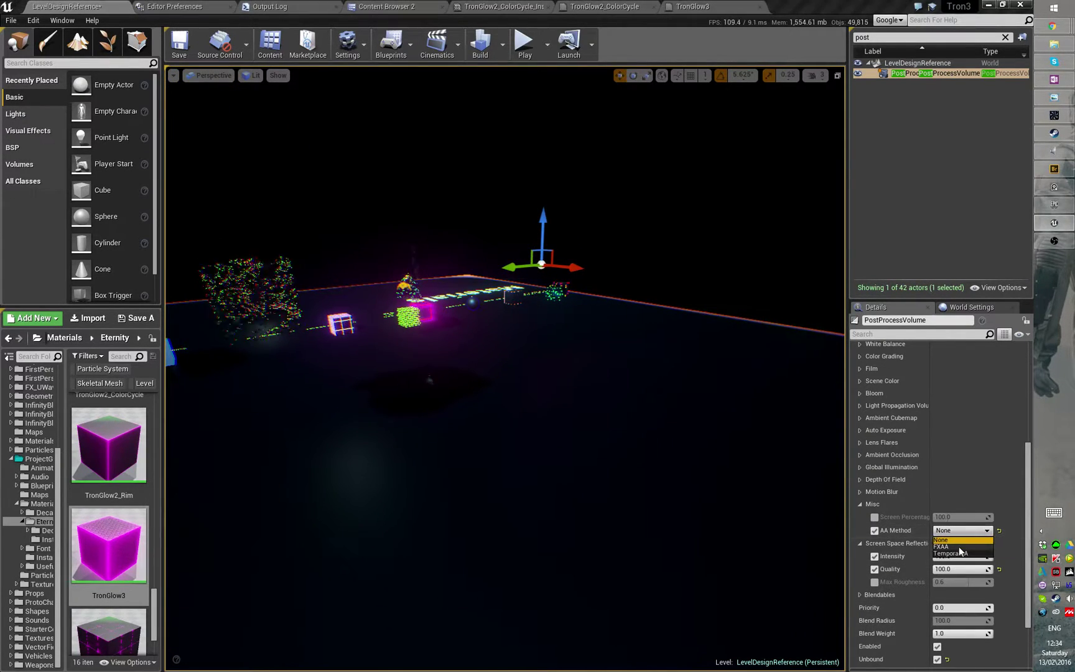
left_click(952, 554)
right_click_drag(426, 336, 377, 340)
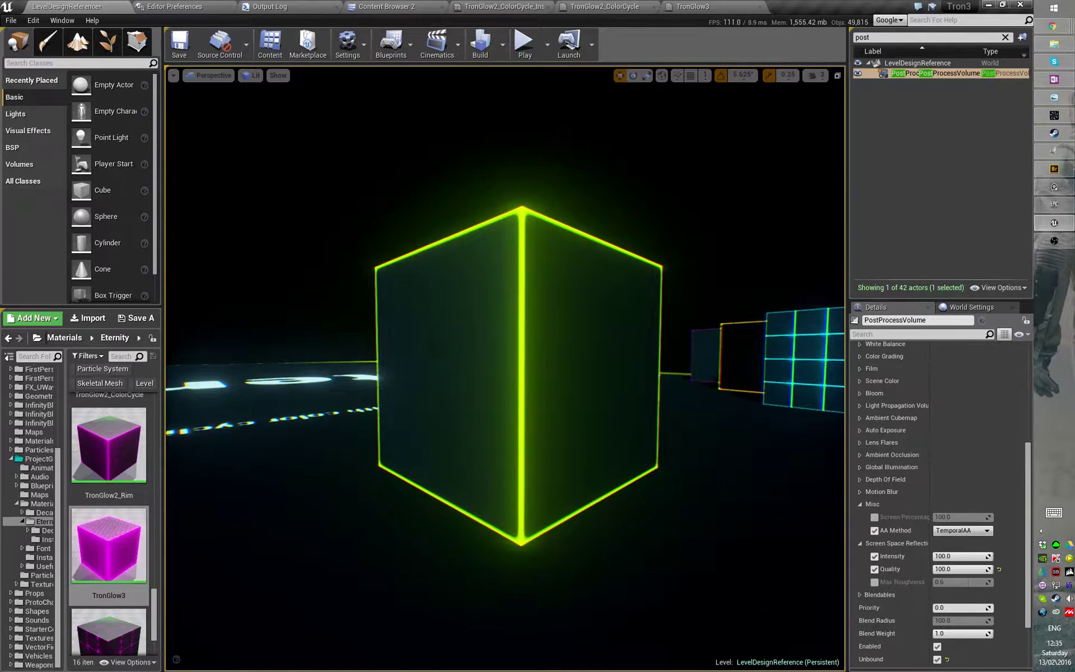
right_click_drag(553, 297, 552, 297)
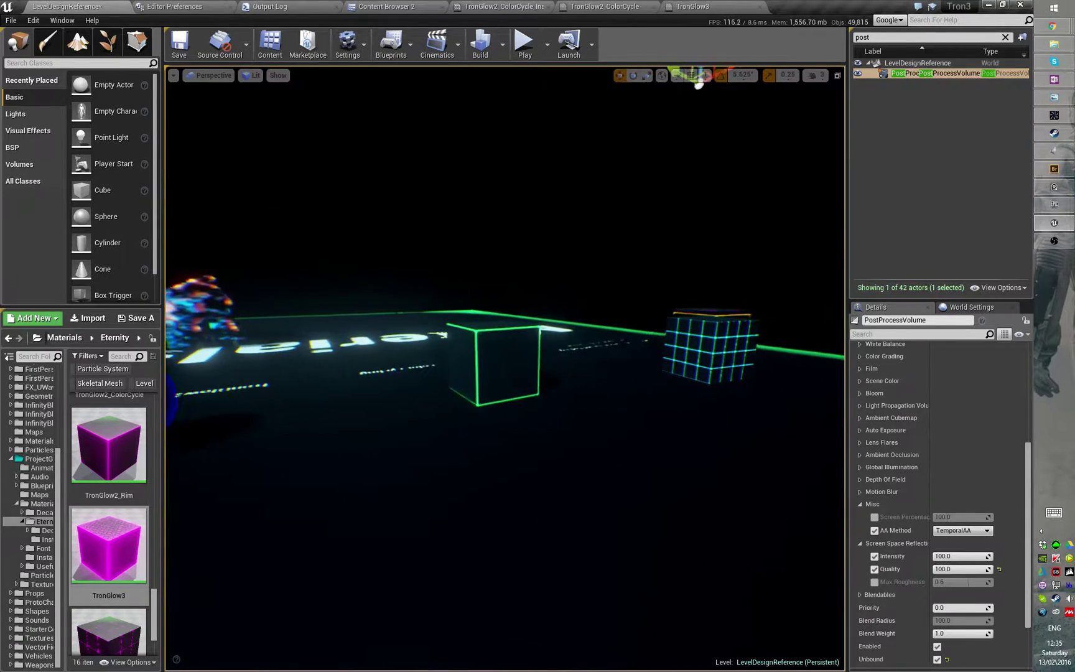
right_click_drag(699, 83, 698, 82)
Select the Shape_Cube2 cube in the level and bring up the TronGlow2_ColorCycle material graph.
left_click(591, 426)
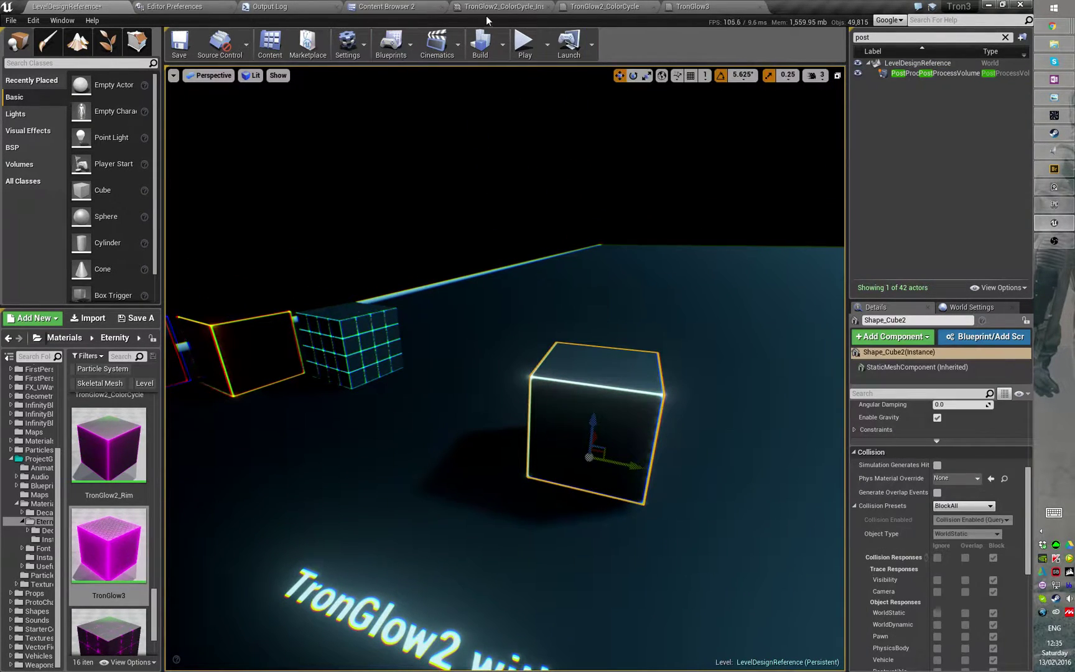
left_click(499, 11)
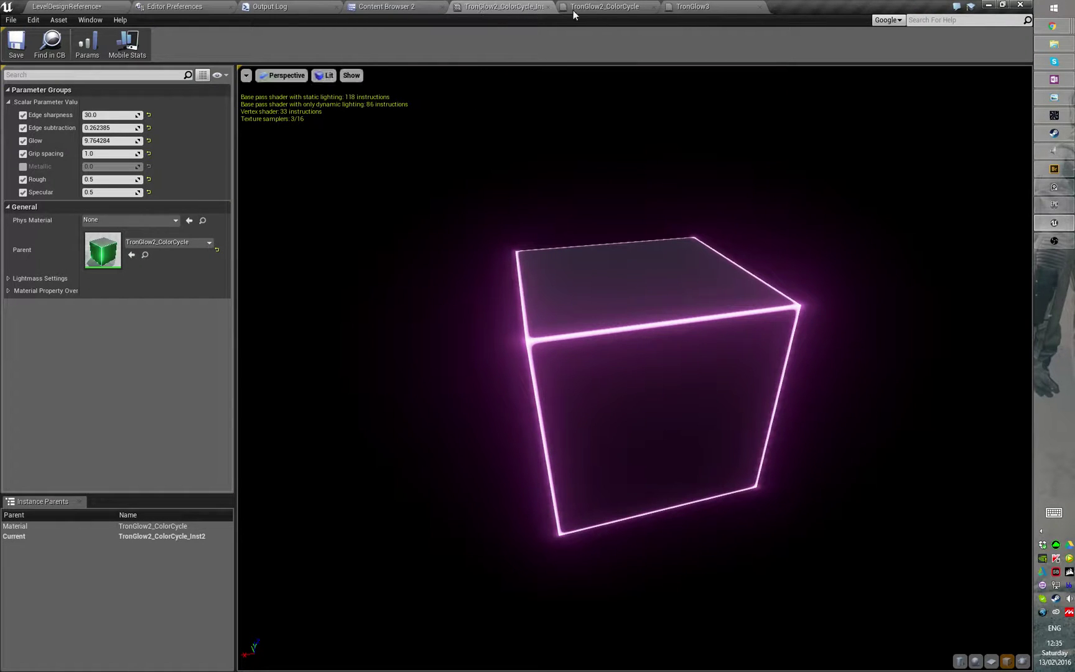
left_click(589, 10)
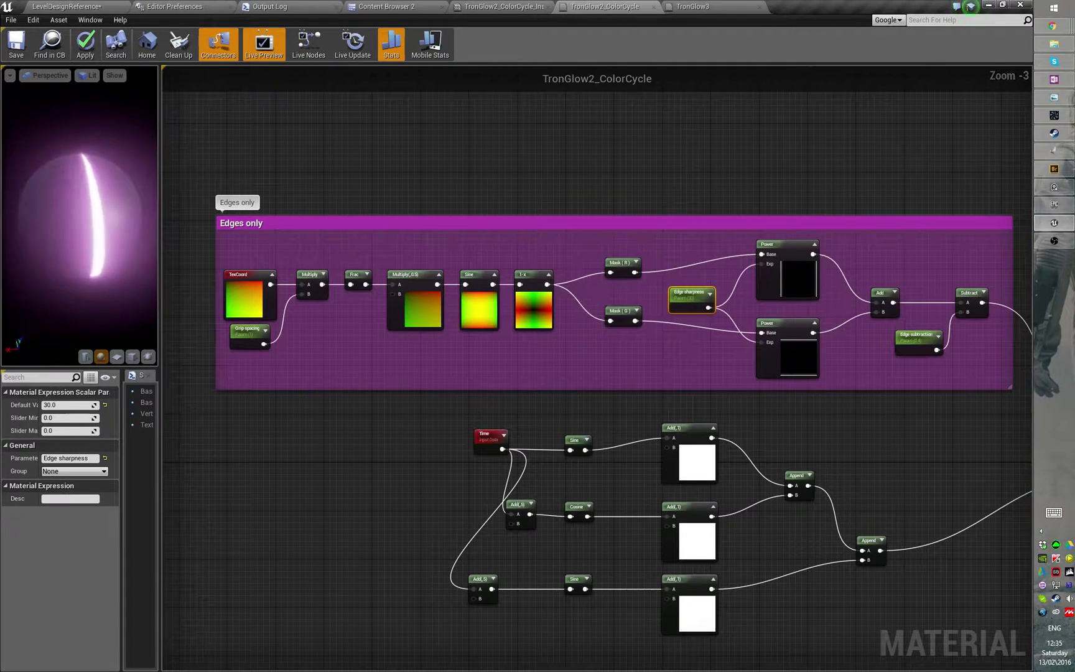
Try to preview the TronGlow2_ColorCycle material on a mesh from the content browser.
left_click(146, 357)
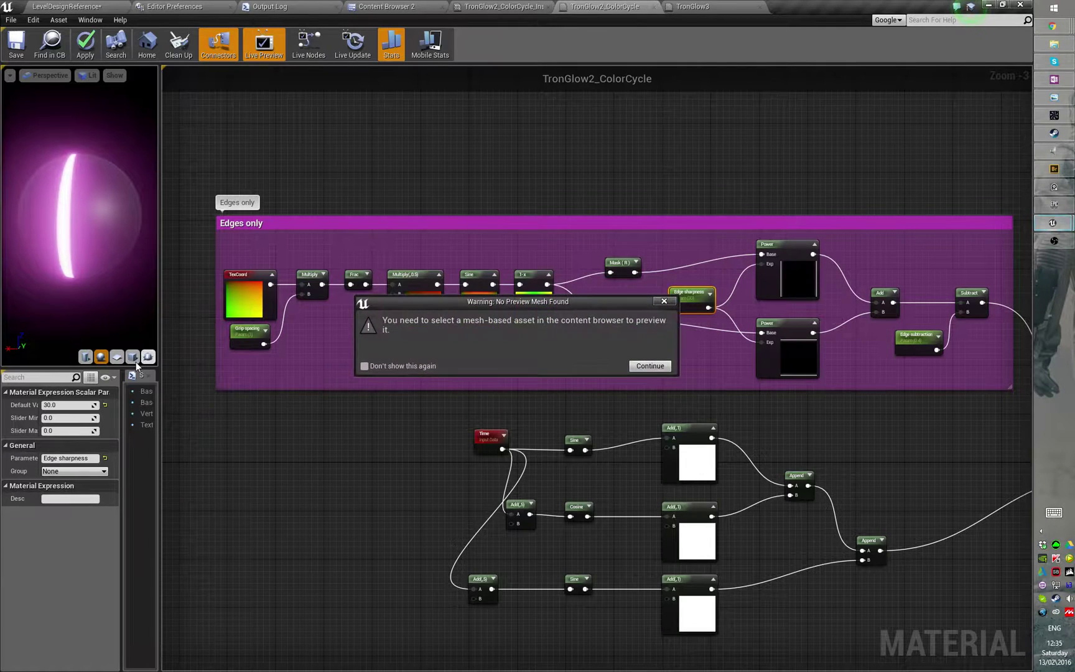
left_click(663, 302)
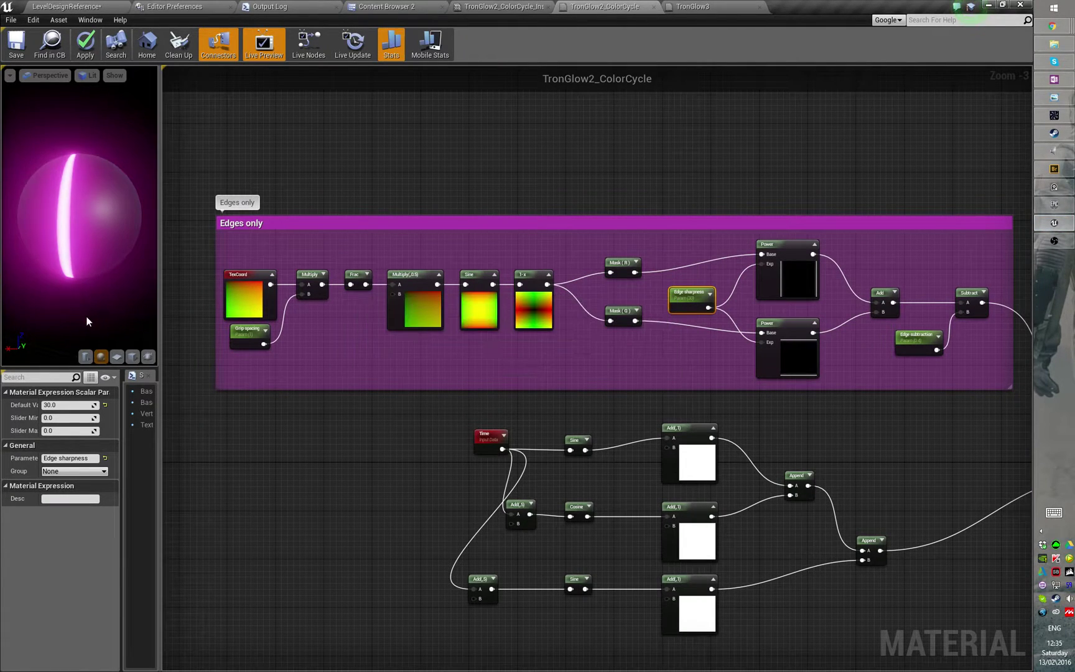
Show the material preview on a cube and widen the preview viewport to see its glowing edges.
left_click(133, 357)
left_click_drag(161, 303, 254, 330)
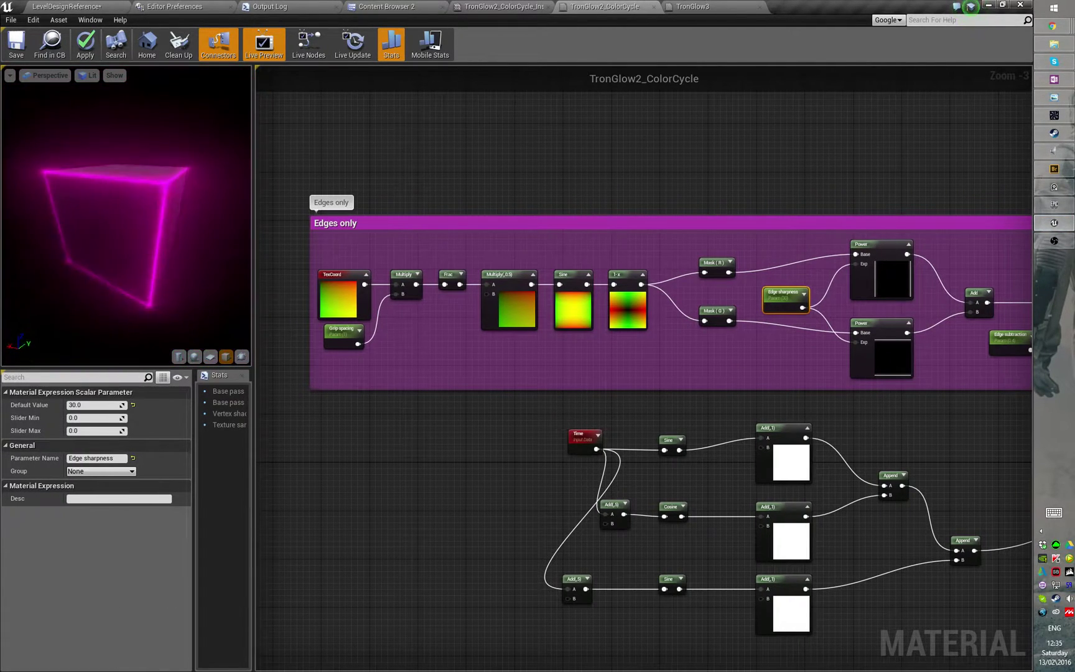
left_click_drag(128, 230, 193, 229)
Examine the material graph from the Edges only node group to the Time-driven nodes below it.
right_click_drag(901, 390, 703, 360)
scroll(703, 360, "up", 2)
right_click_drag(588, 331, 596, 454)
right_click_drag(541, 463, 836, 446)
scroll(653, 435, "up", 1)
right_click_drag(555, 434, 624, 451)
scroll(624, 450, "down", 2)
right_click_drag(704, 436, 554, 404)
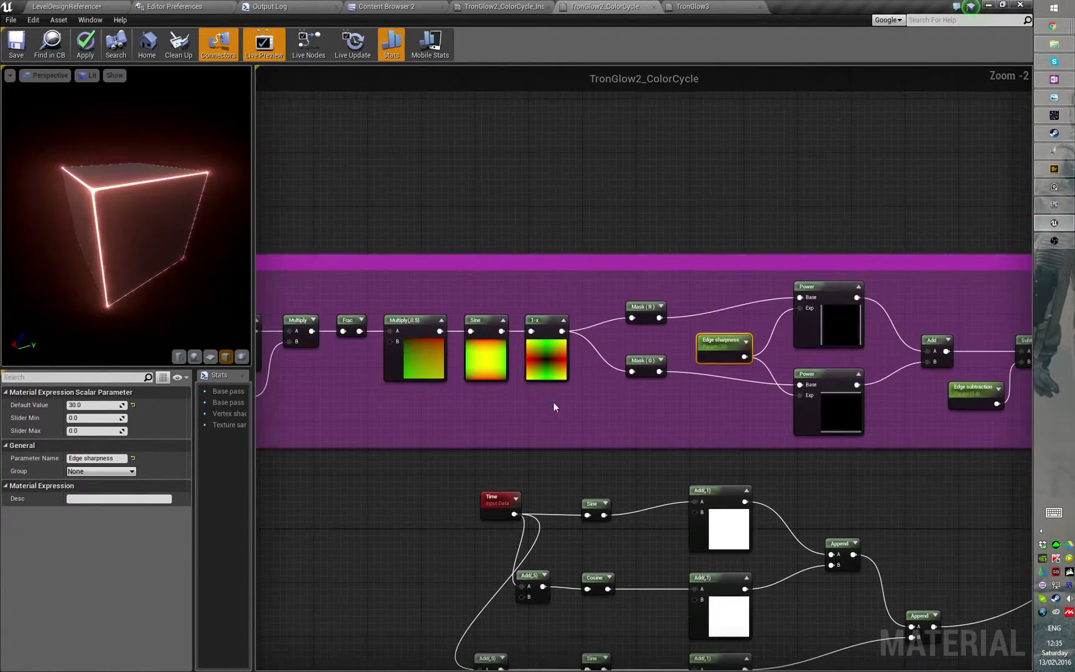
scroll(554, 407, "down", 2)
right_click_drag(593, 546, 510, 509)
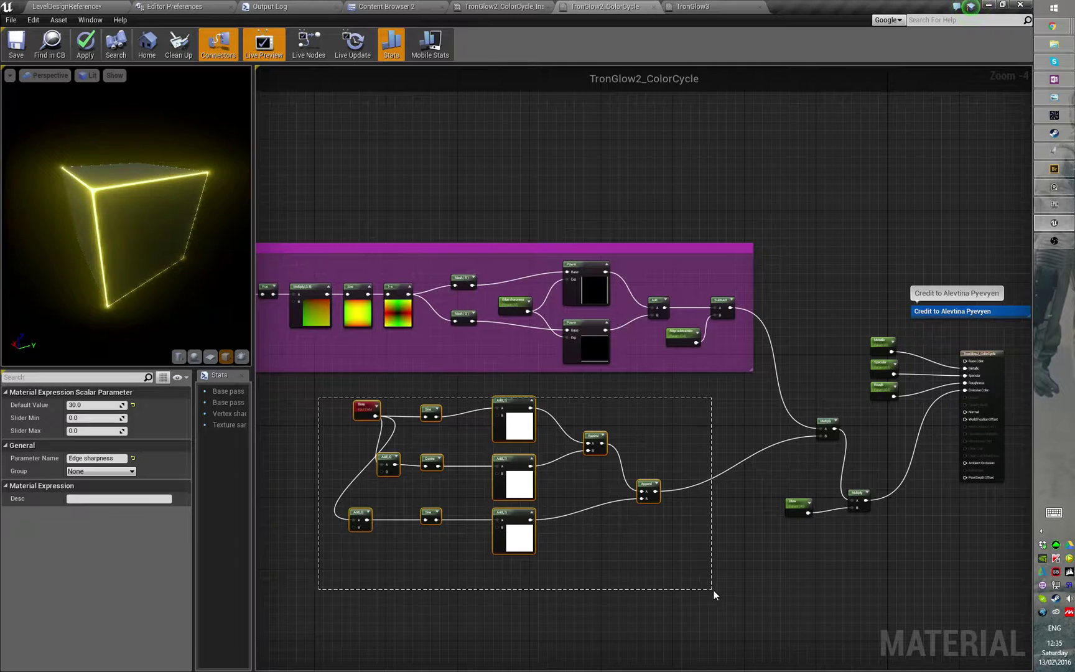
Highlight the Time, Sine, Cosine and Append nodes, and the whole Edges only group, to examine each part of the graph.
left_click_drag(713, 590, 775, 604)
right_click(732, 443)
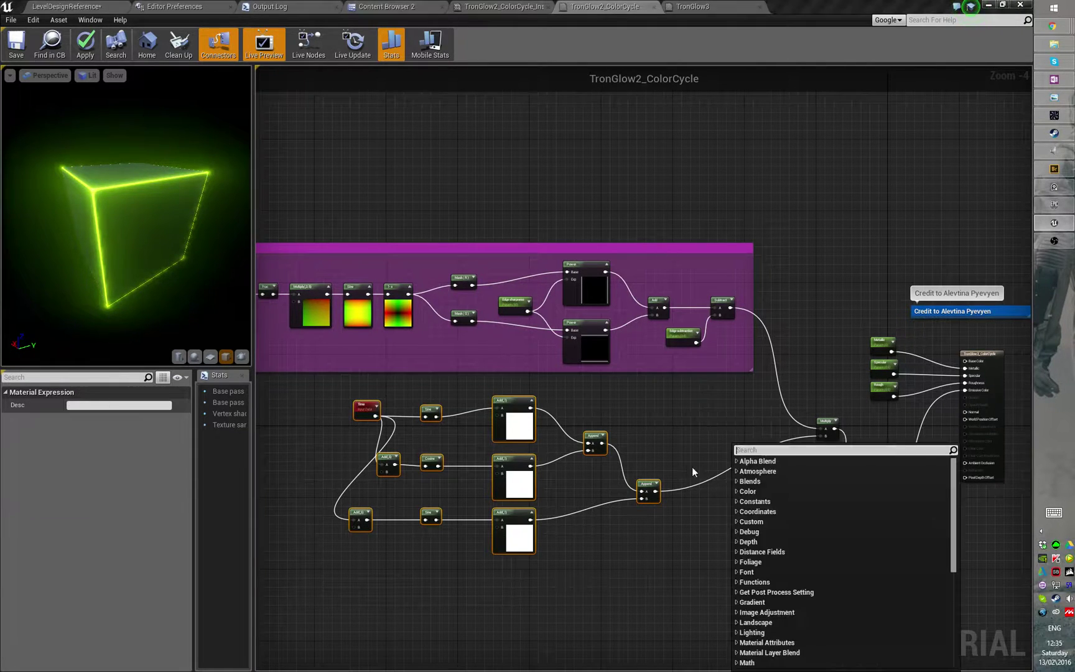
left_click(692, 469)
right_click_drag(382, 306, 507, 366)
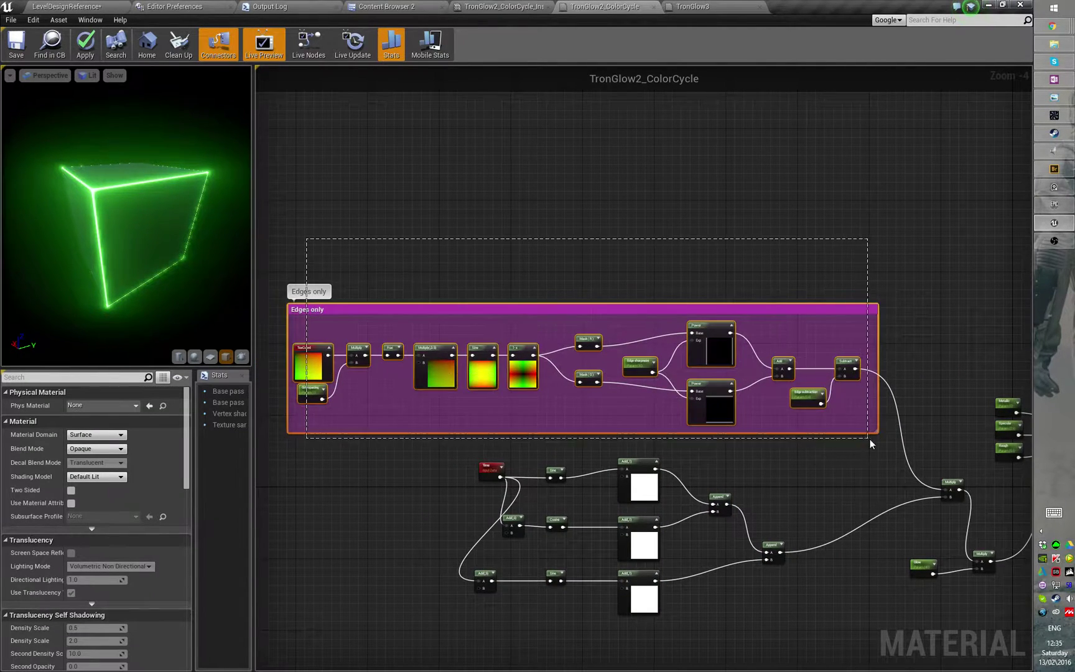
left_click_drag(870, 440, 870, 439)
left_click(642, 417)
right_click_drag(672, 366, 768, 356)
scroll(767, 354, "up", 4)
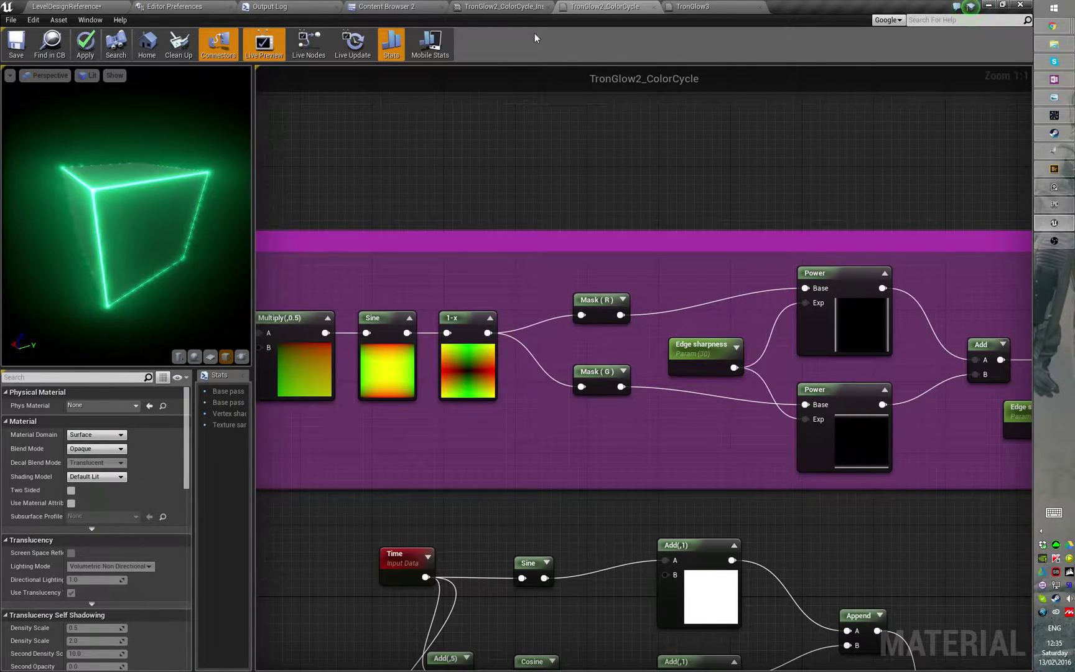
Lower the TronGlow2_ColorCycle_Inst2 instance's Edge sharpness to about 12.57, and further to about 4.63, checking the preview cube's edges from several angles.
left_click(495, 11)
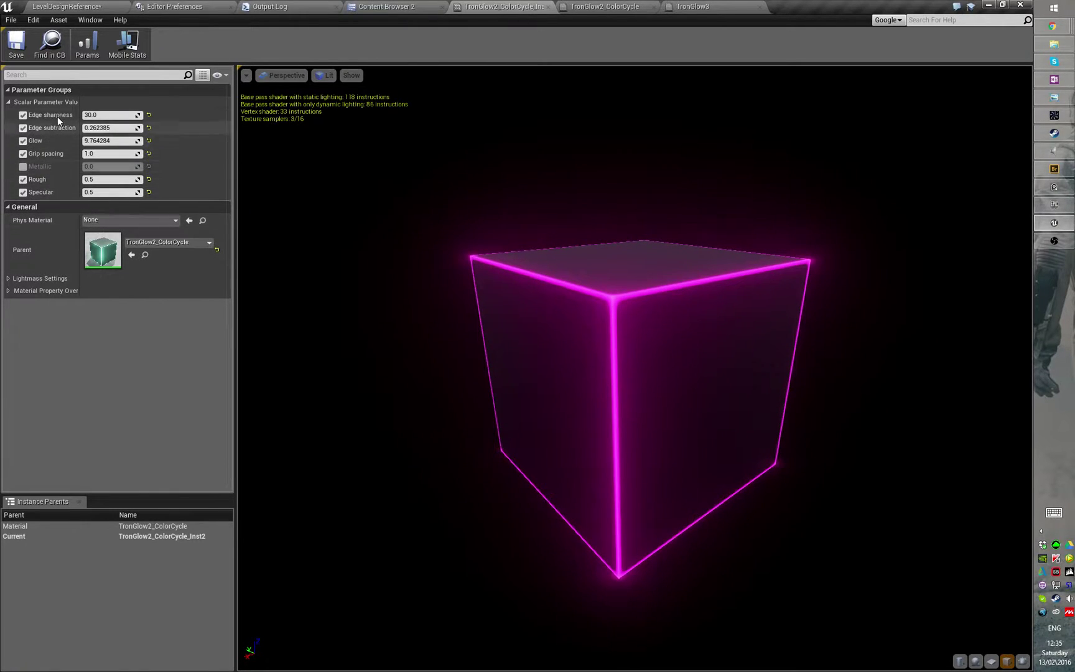
mouse_move(127, 118)
left_mouse_down()
mouse_move(89, 117)
mouse_move(124, 118)
left_mouse_up()
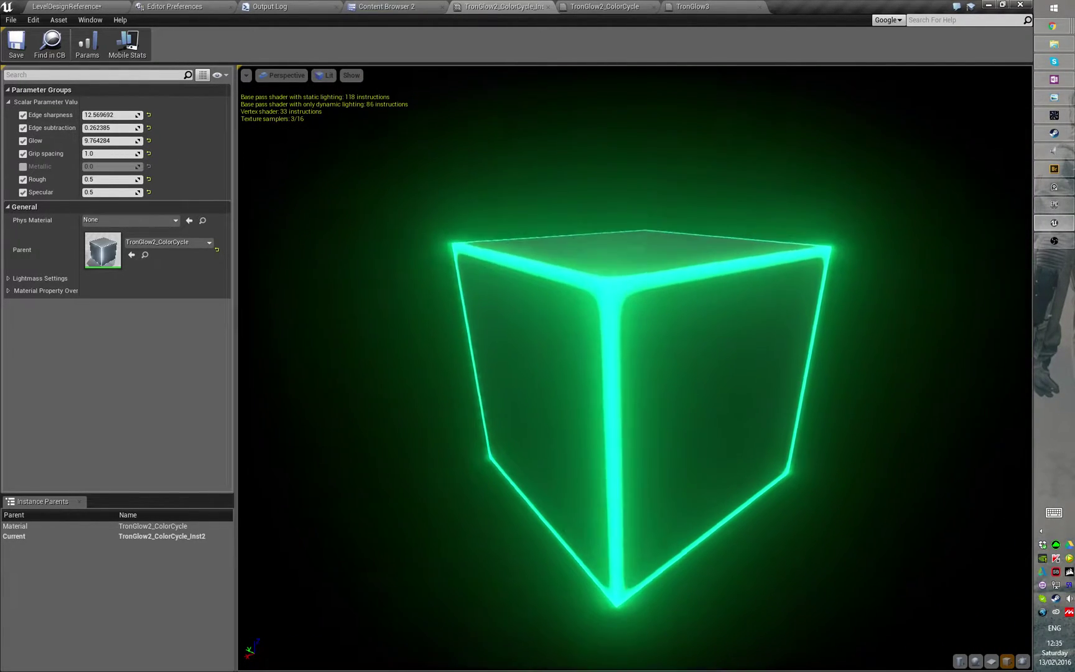
left_click_drag(642, 274, 731, 256)
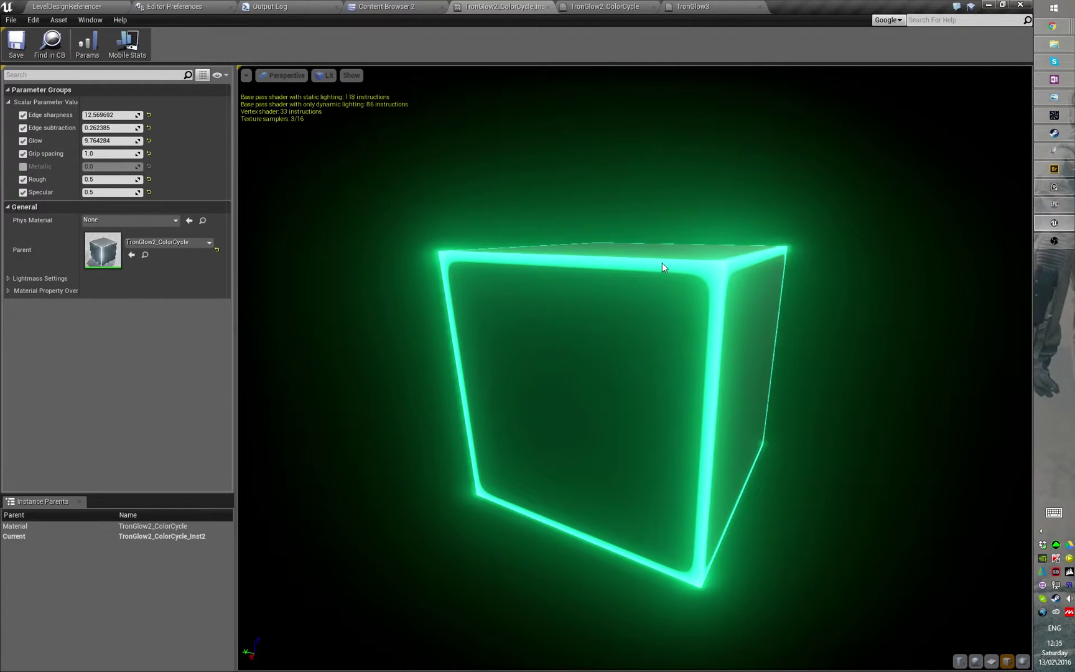
left_click_drag(711, 324, 624, 288)
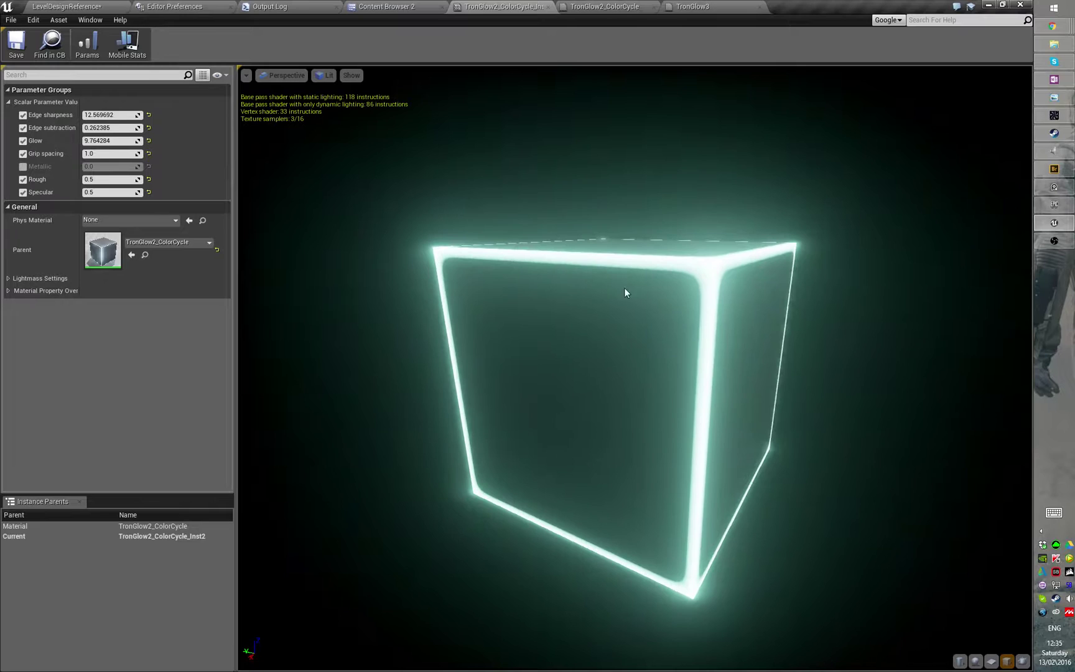
left_click_drag(698, 285, 669, 331)
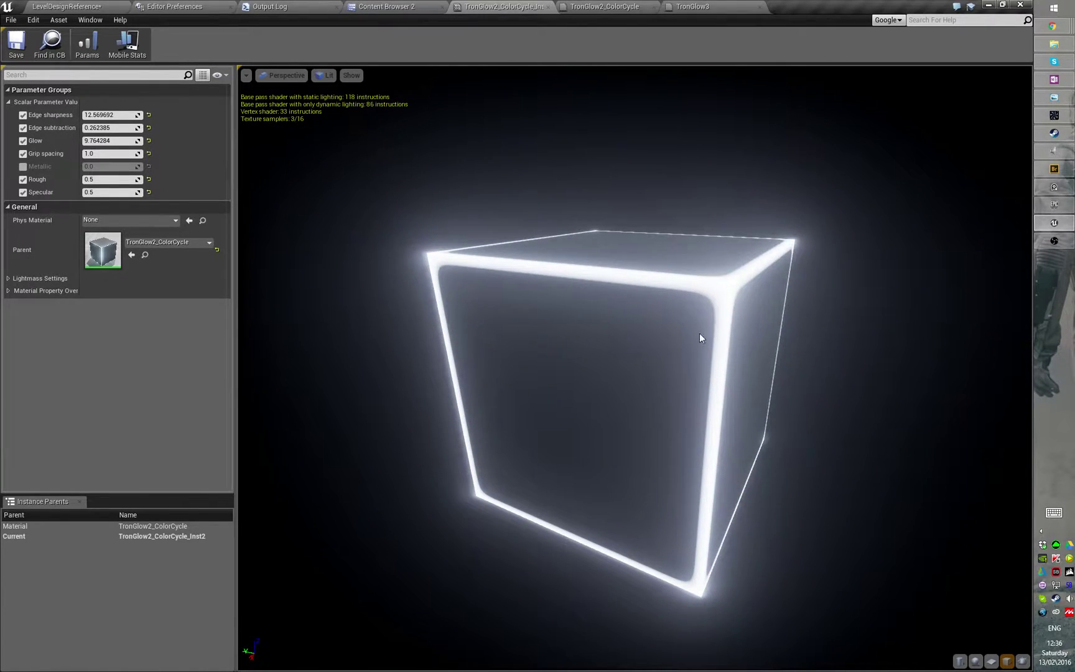
left_click_drag(730, 313, 594, 370)
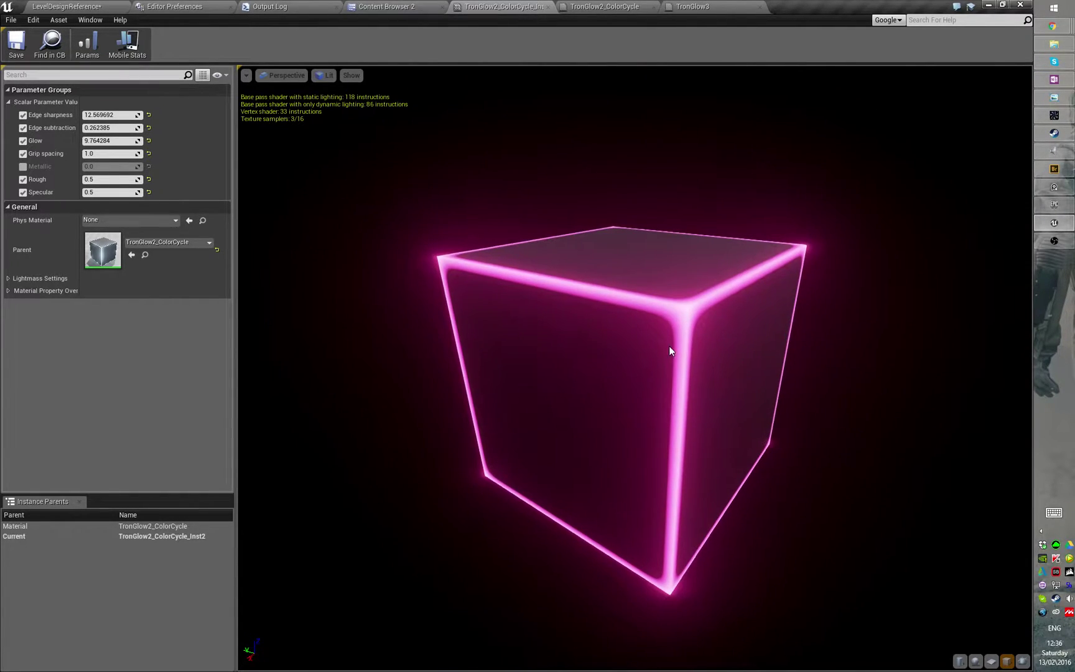
left_click_drag(671, 350, 681, 320)
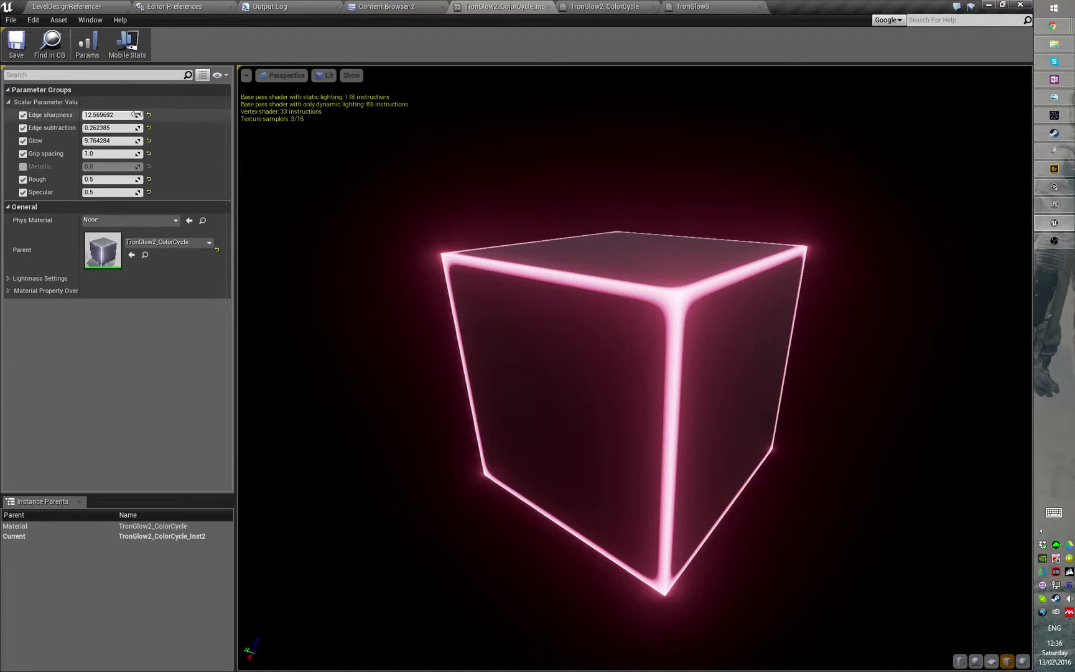
left_click_drag(137, 115, 105, 116)
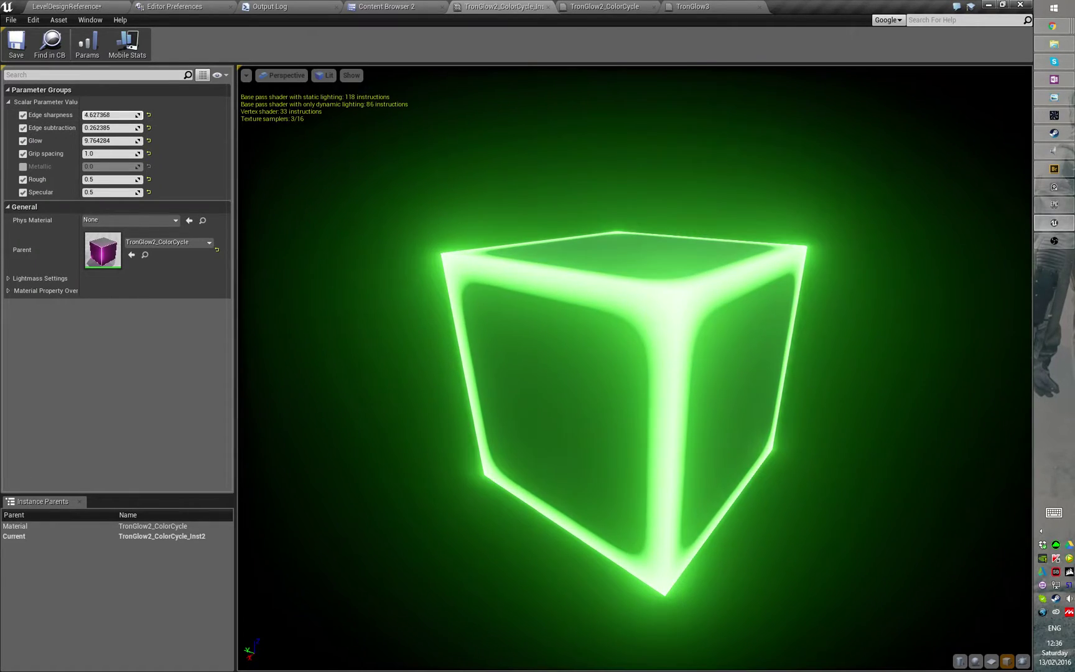
Return to the LevelDesignReference level and inspect the color-cycling cube's edges from far away and up close.
left_click(111, 8)
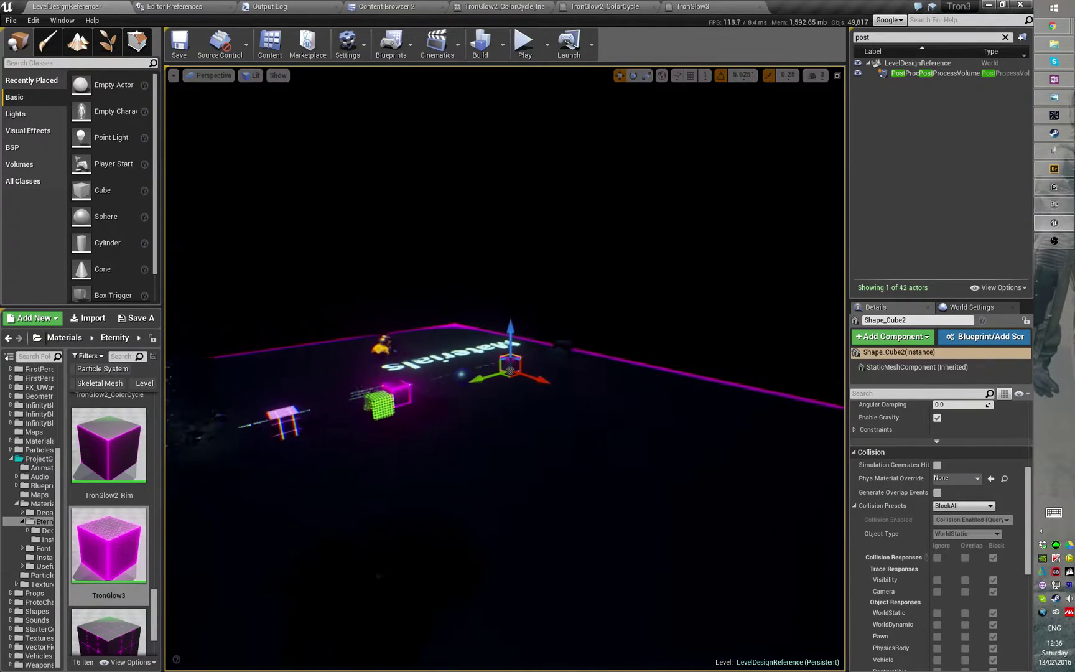
mouse_move(698, 319)
right_mouse_down()
mouse_move(678, 319)
mouse_move(696, 330)
right_mouse_up()
left_click(698, 319)
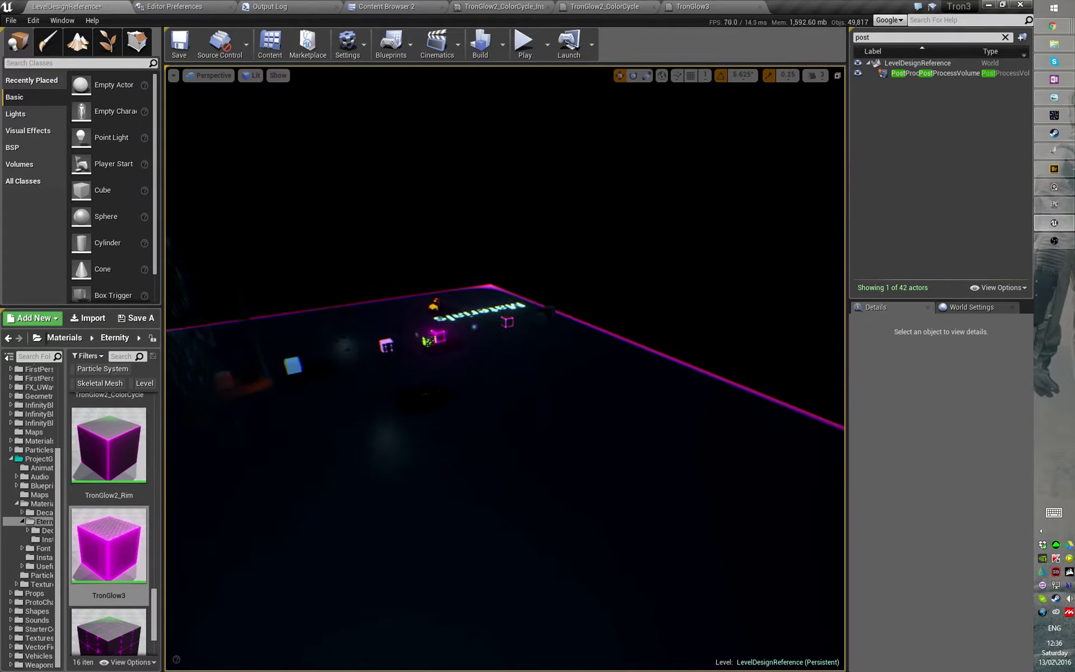
key("w")
right_click_drag(506, 308, 519, 303)
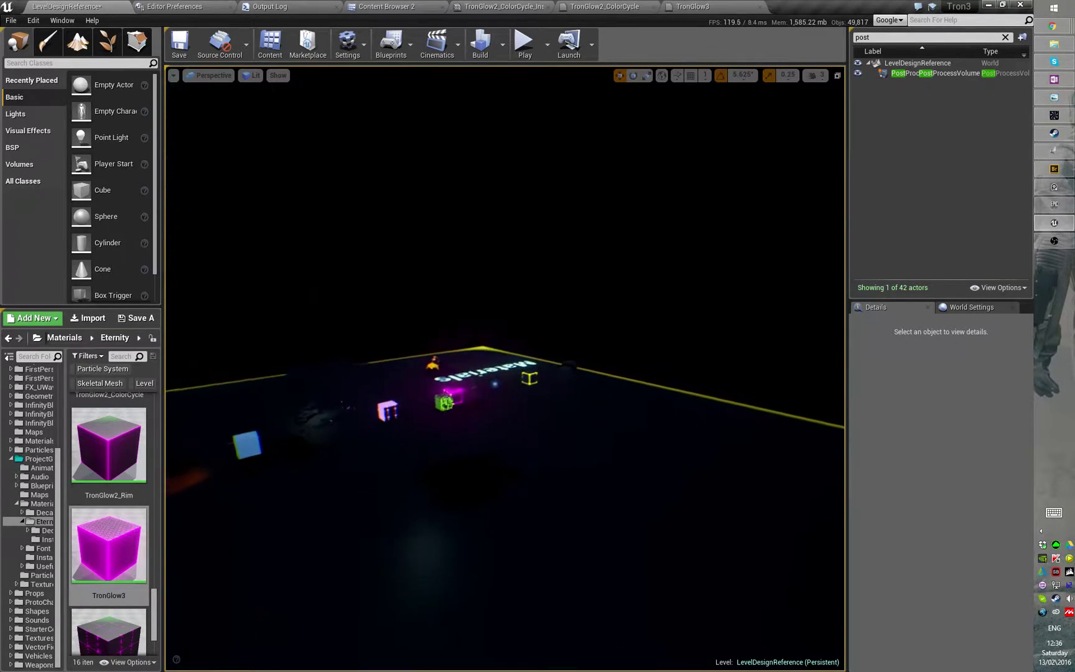
key("w")
right_click_drag(522, 324, 528, 324)
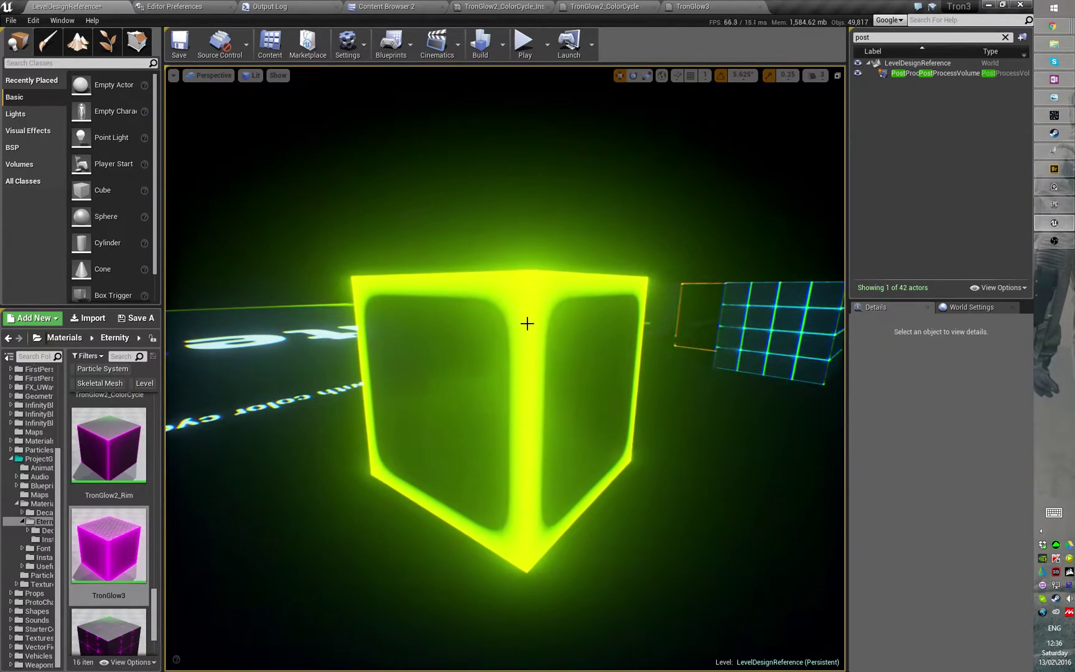
right_click_drag(547, 375, 547, 374)
right_click_drag(473, 308, 473, 308)
right_click_drag(524, 335, 492, 326)
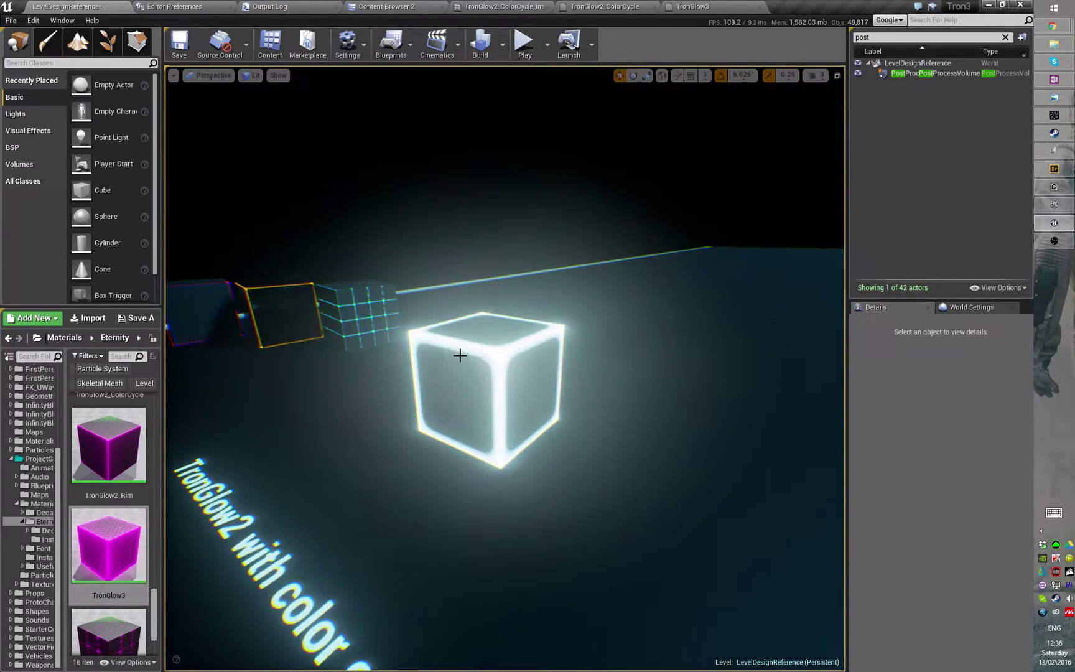
Select the Shape_Cube3 cube near the TronGlow3 text and lower the viewport camera speed to 1 for a close view of its edges.
right_click_drag(401, 339, 401, 339)
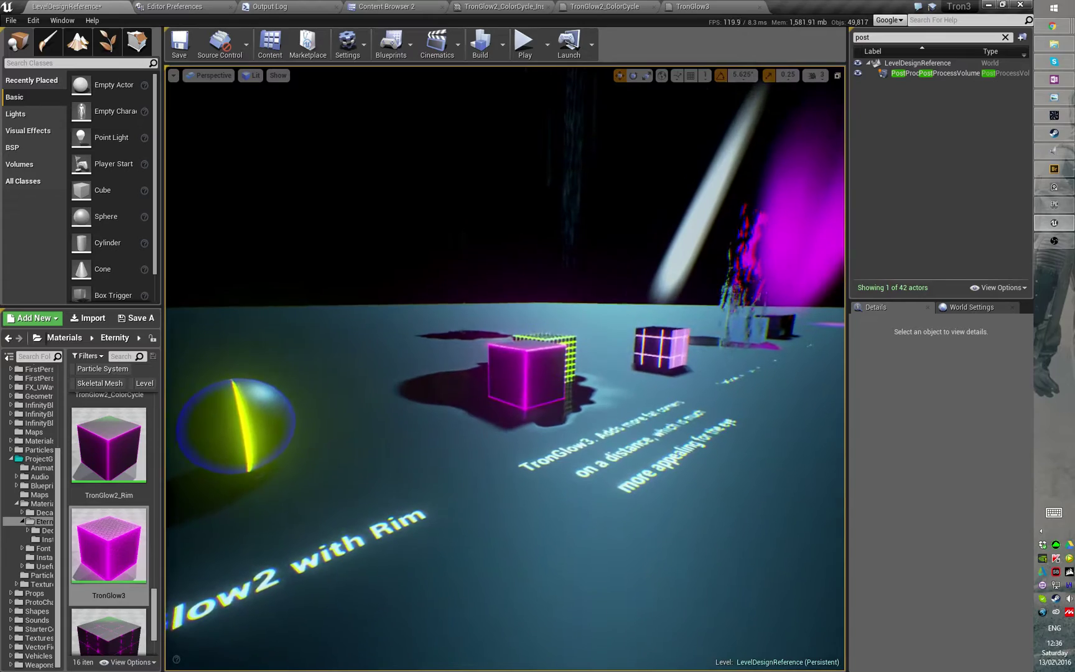
right_click_drag(484, 370, 484, 370)
left_click(570, 399)
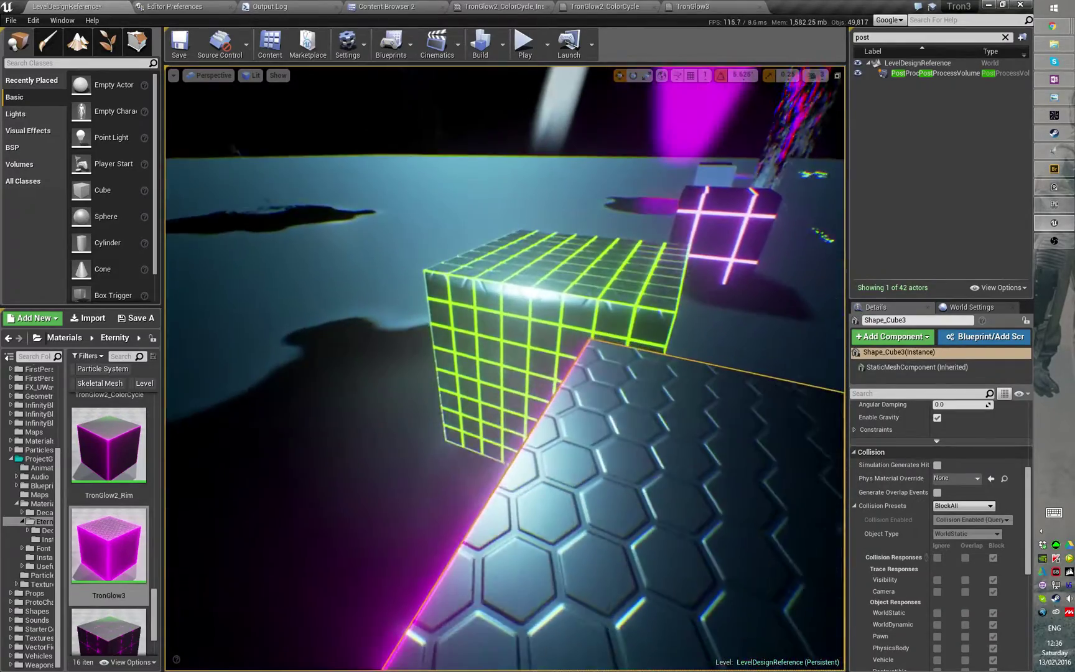
right_click_drag(638, 420, 607, 441)
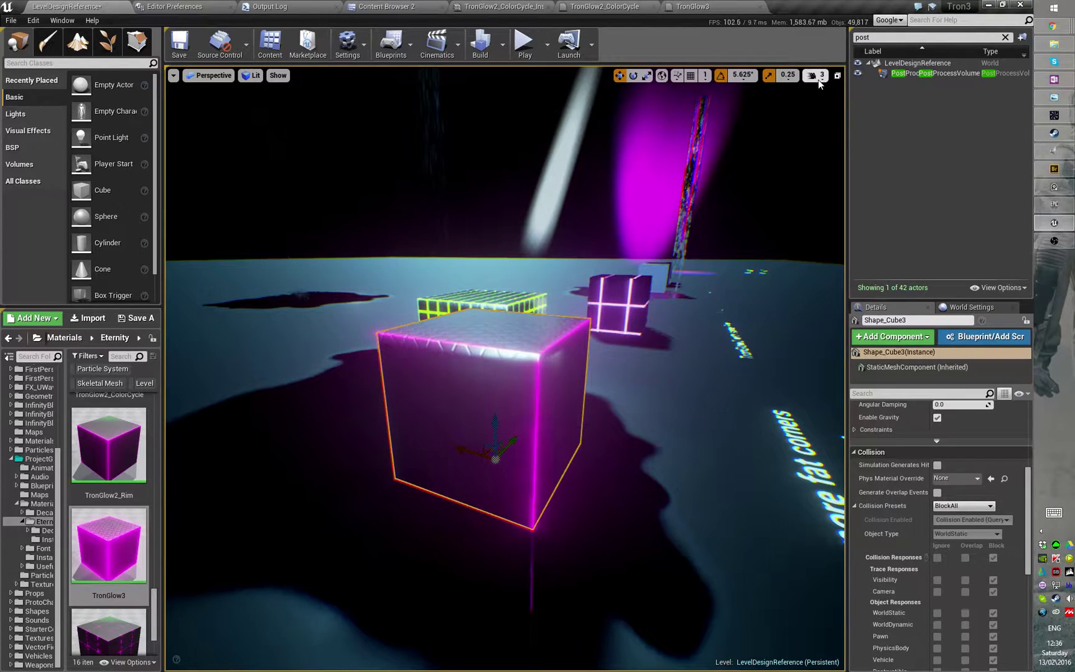
left_click(816, 76)
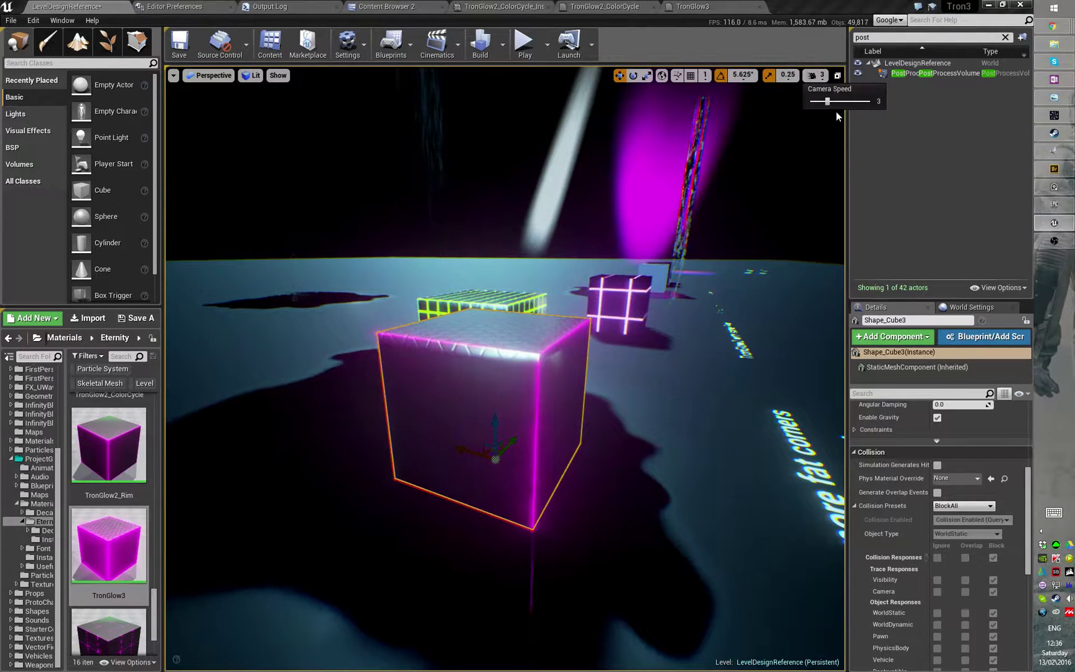
left_click_drag(826, 102, 816, 106)
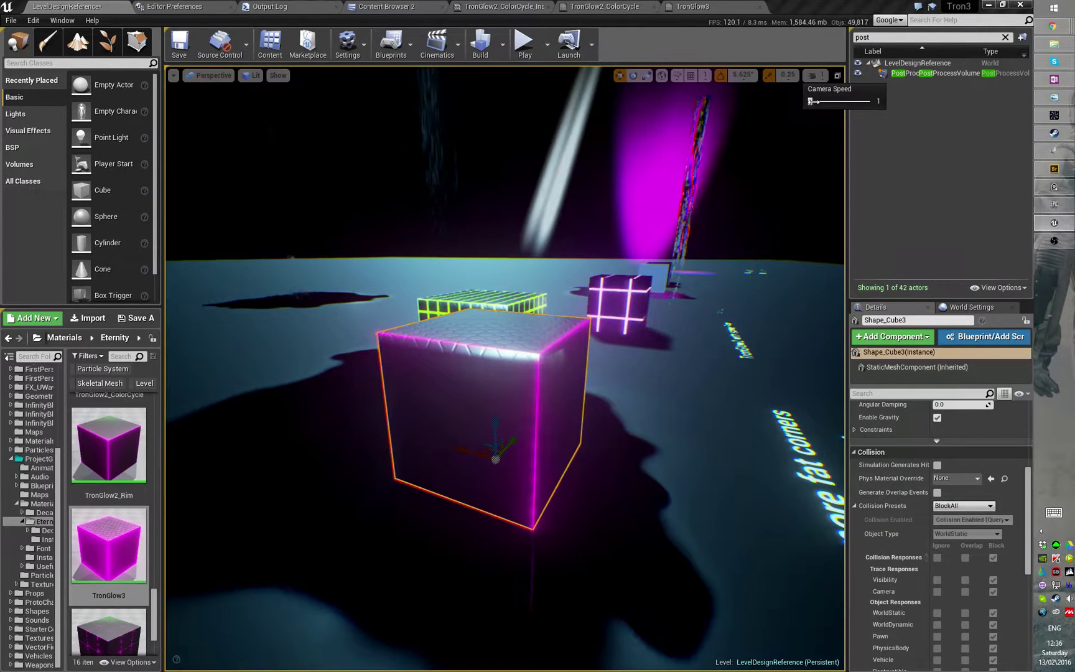
right_click_drag(710, 265, 710, 265)
Open the TronGlow2_DistanceBased_Inst material instance assigned to the cube and clear its Normal map texture.
scroll(921, 526, "up", 6)
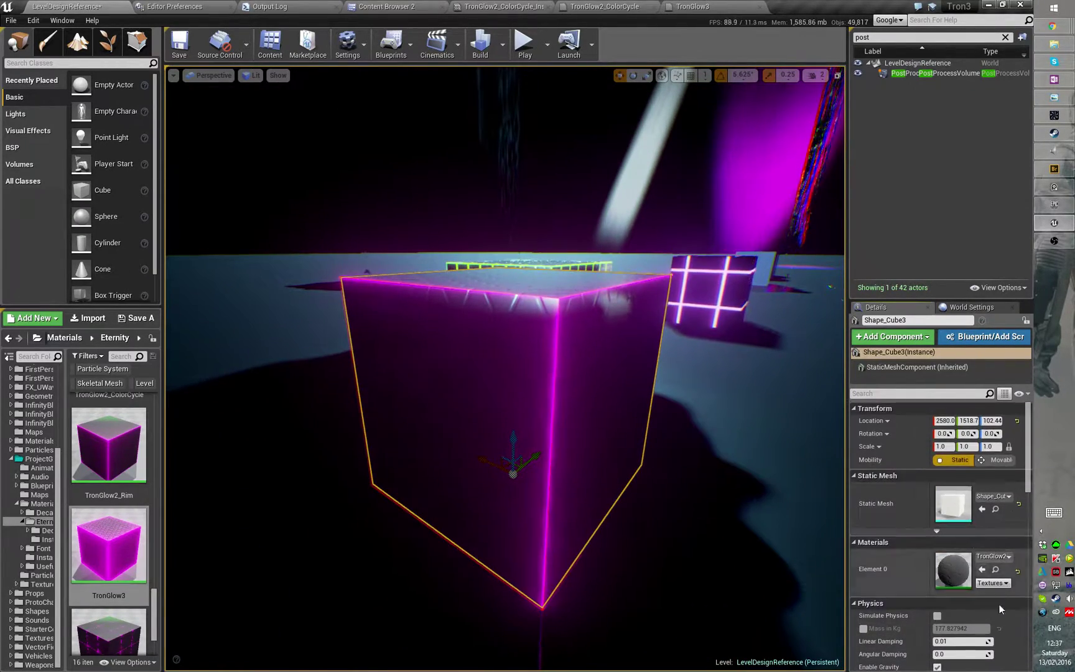
left_click(996, 569)
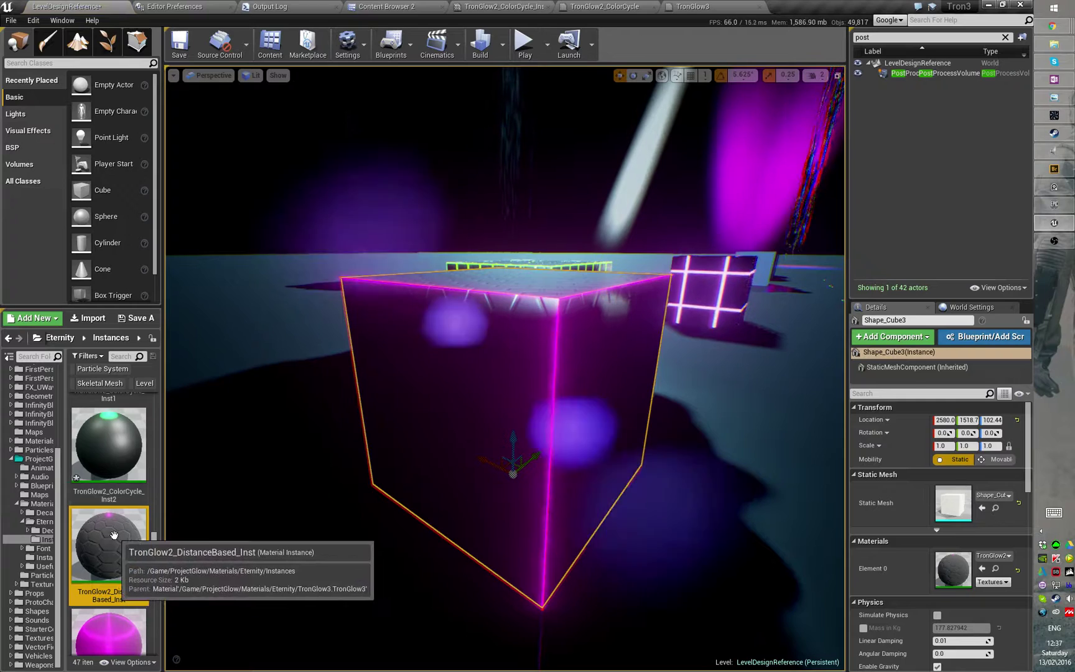
double_click(109, 545)
left_click(23, 130)
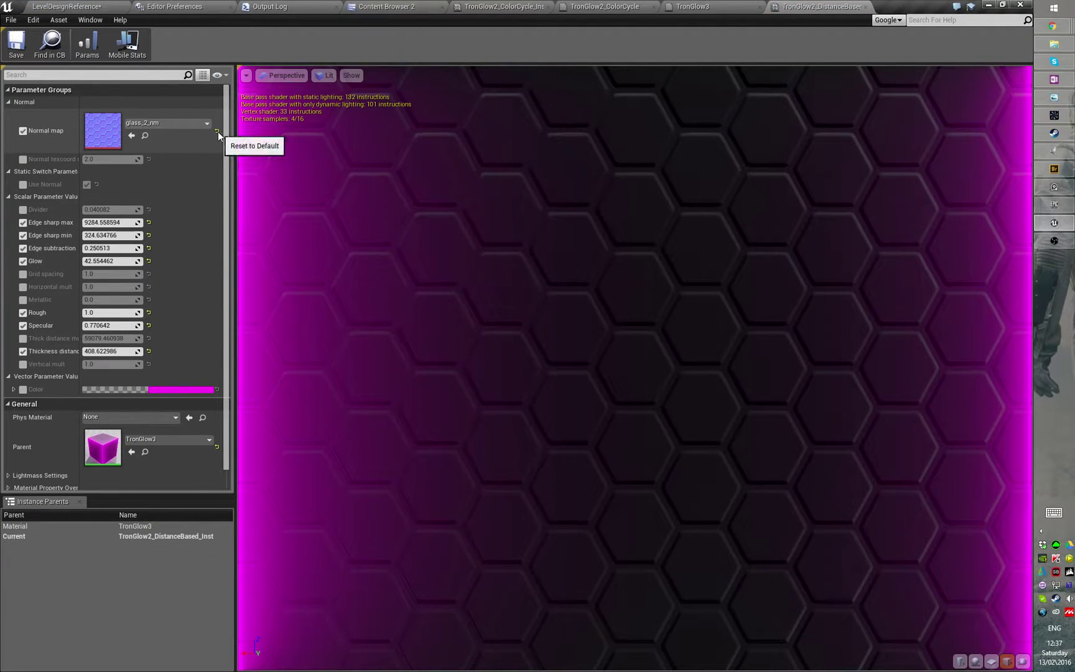
left_click(174, 123)
left_click(170, 236)
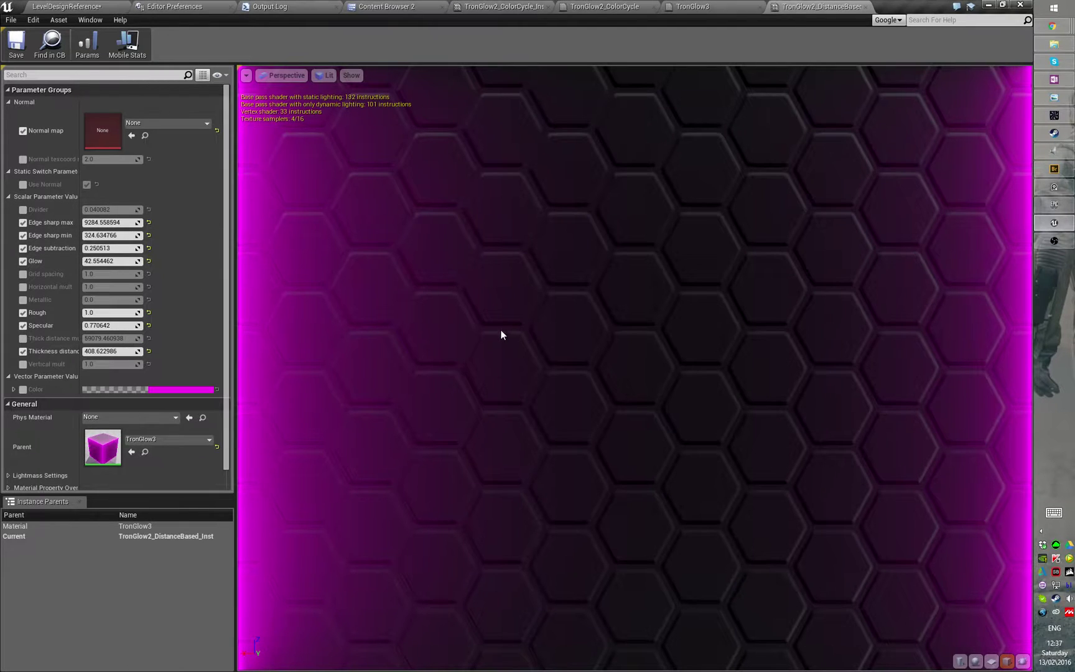
Override the instance's Use Normal switch and turn it off, checking the preview cube's surface.
scroll(501, 335, "down", 5)
left_click_drag(502, 335, 572, 386)
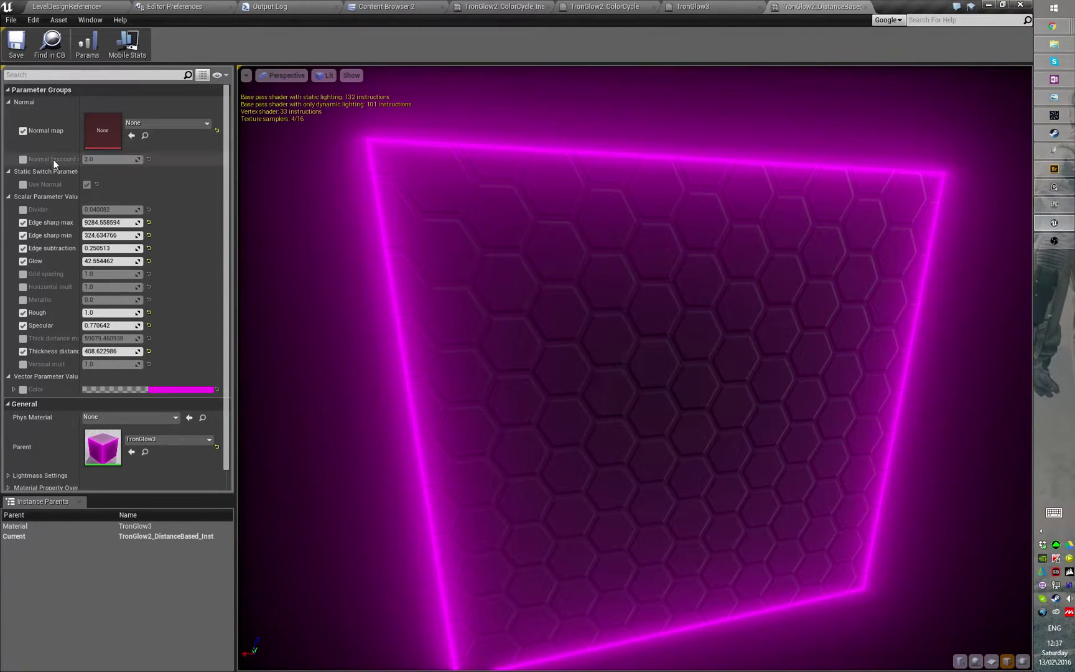
left_click(23, 184)
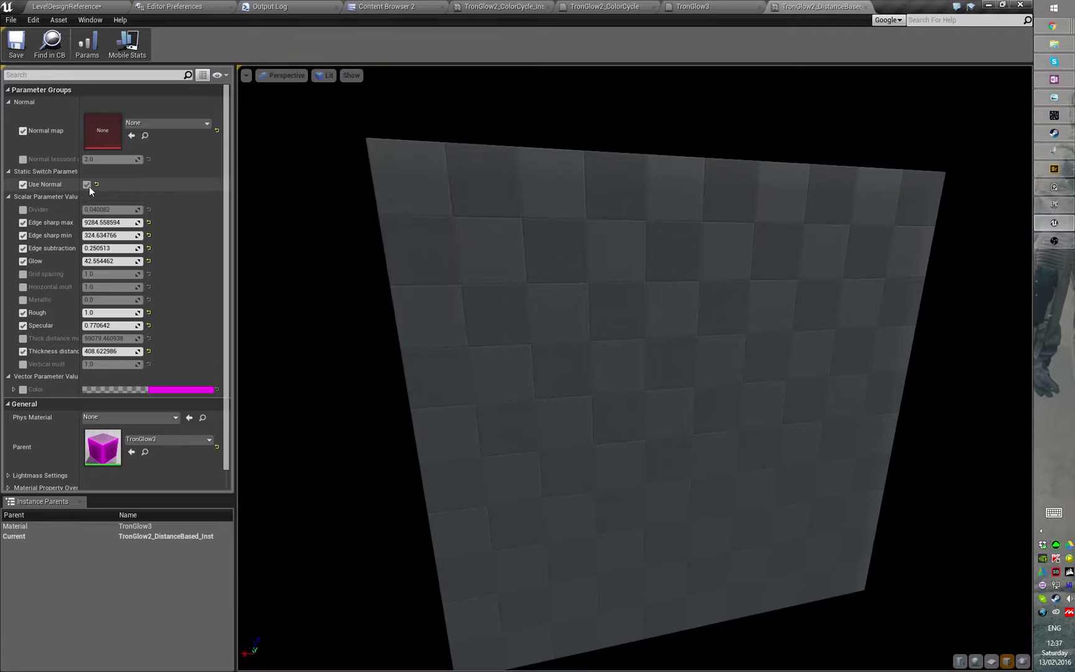
left_click_drag(627, 336, 624, 336)
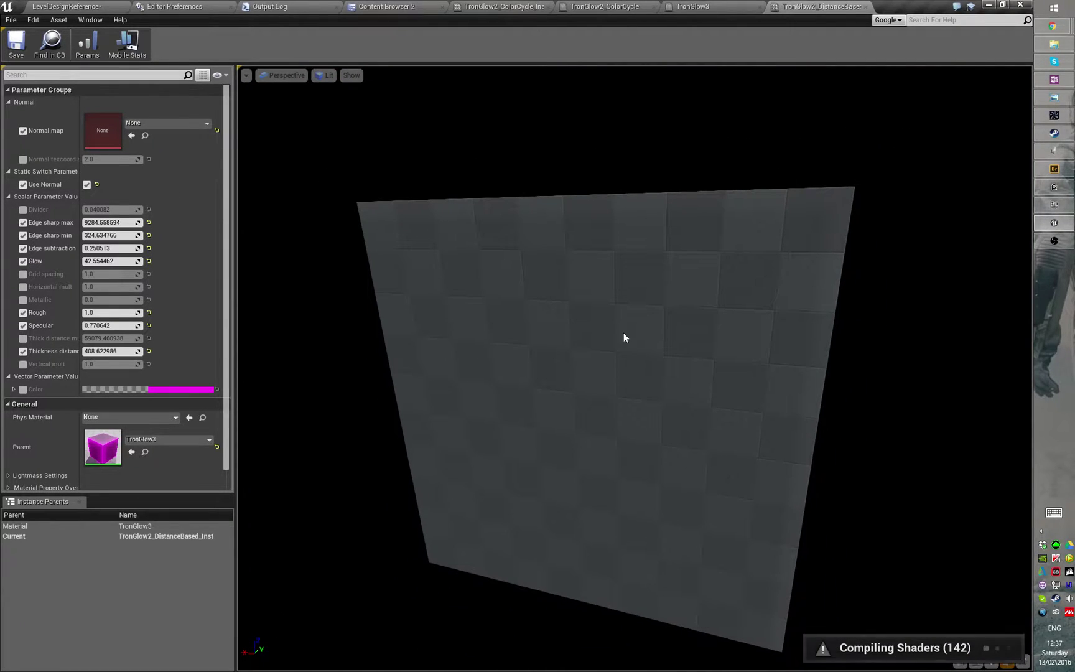
left_click(88, 185)
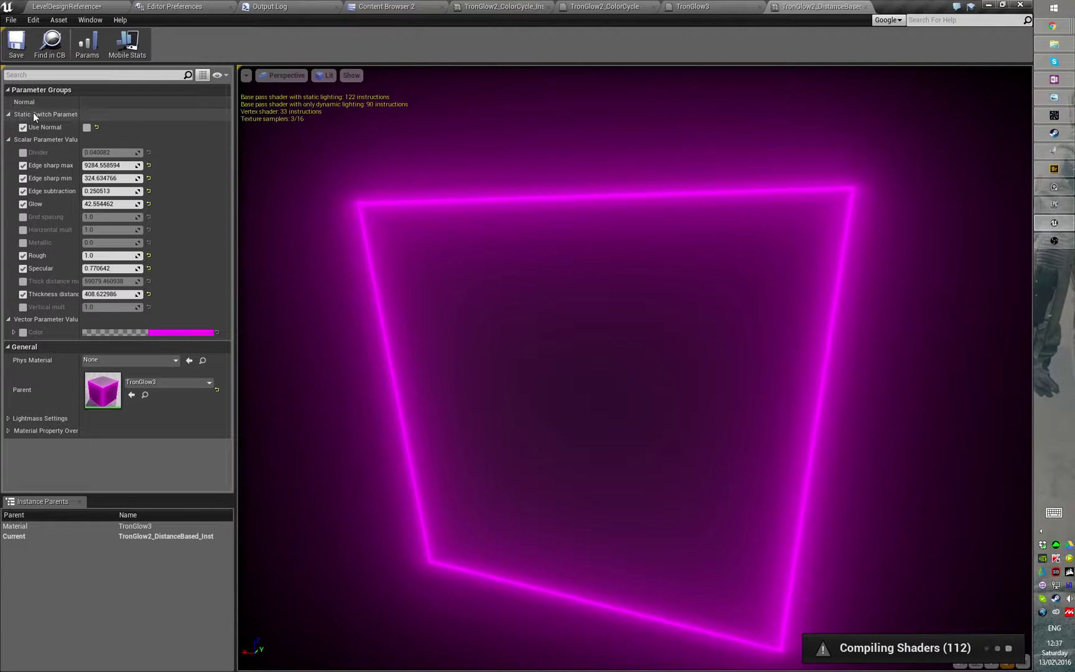
left_click_drag(630, 374, 445, 152)
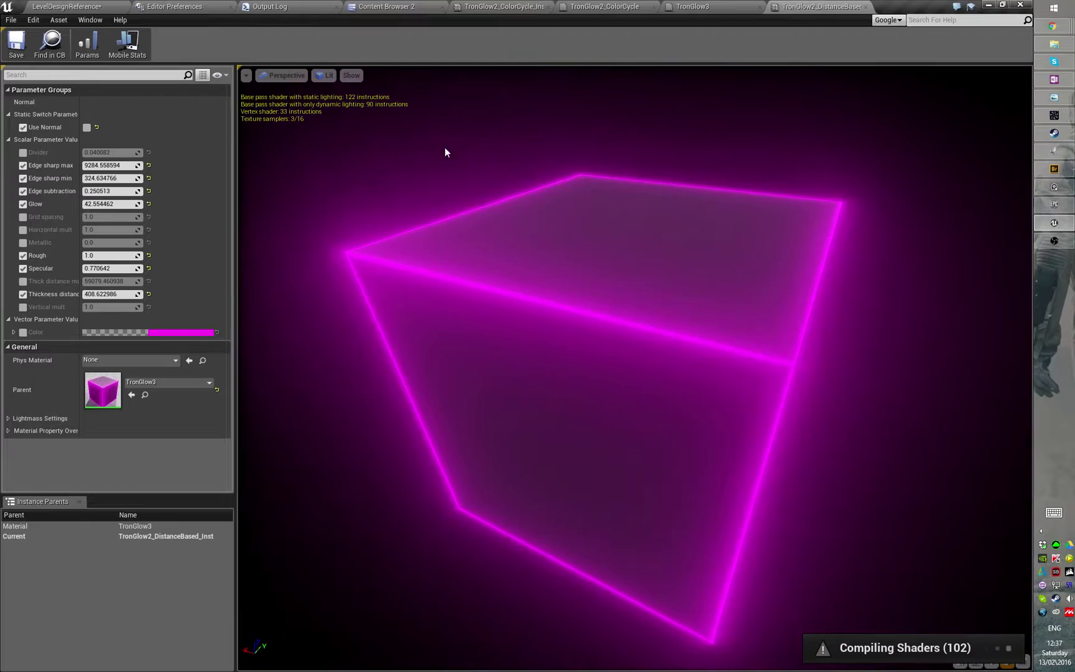
Return to the level, deselect the cube and inspect the distance-based glow edges from close up and far away.
left_click(76, 6)
right_click_drag(497, 361, 510, 265)
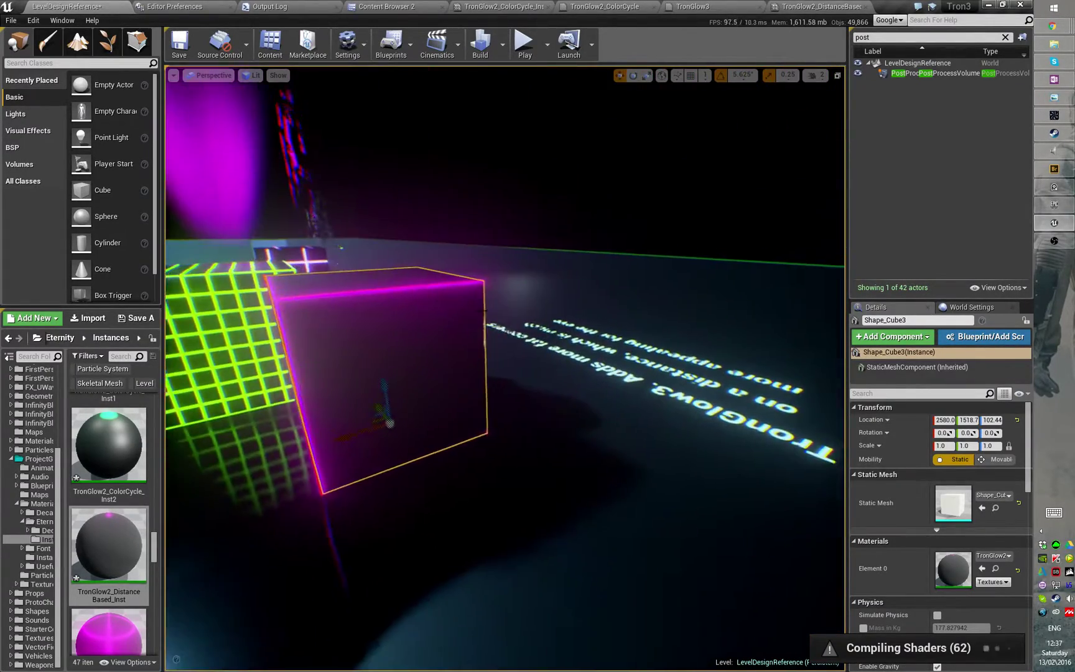
left_click(546, 212)
mouse_move(546, 212)
right_mouse_down()
mouse_move(521, 211)
mouse_move(545, 209)
right_mouse_up()
right_click_drag(629, 350, 678, 296)
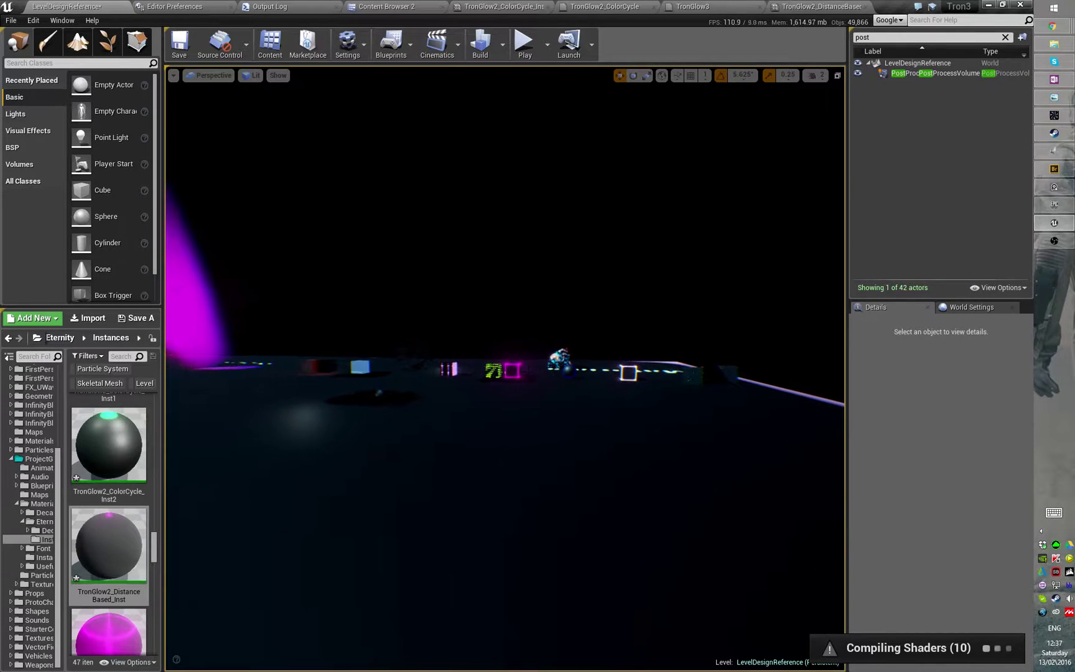
Compare the magenta cube's distance-based edge thickness from close up, from across the level and beside the green grid cube.
key("s")
key("w")
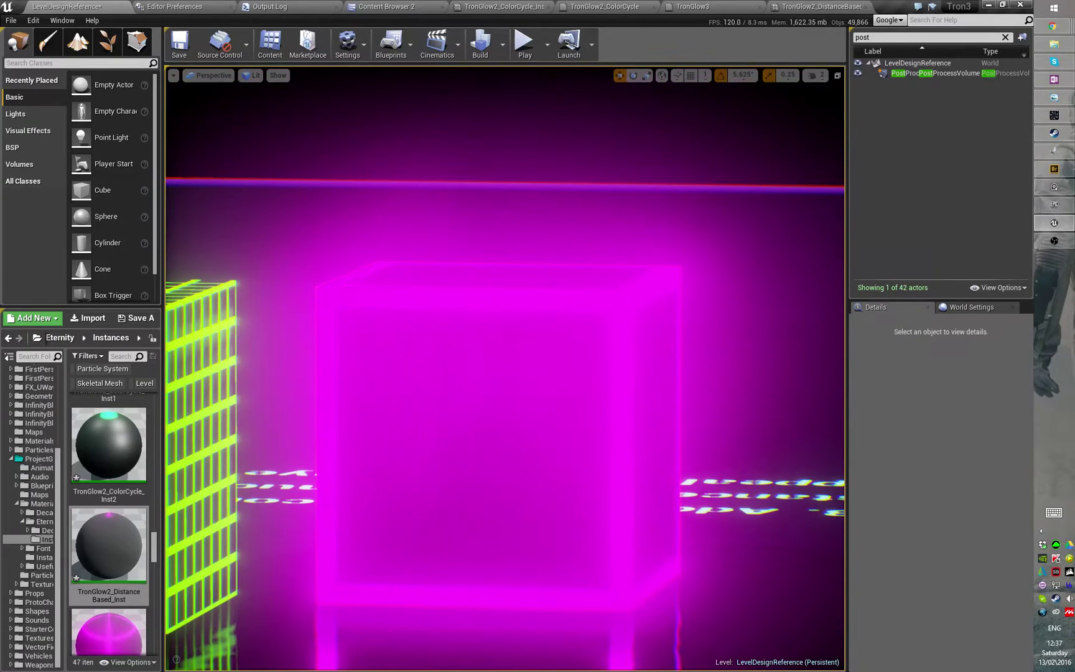
right_click_drag(505, 369, 473, 366)
scroll(505, 369, "down", 10)
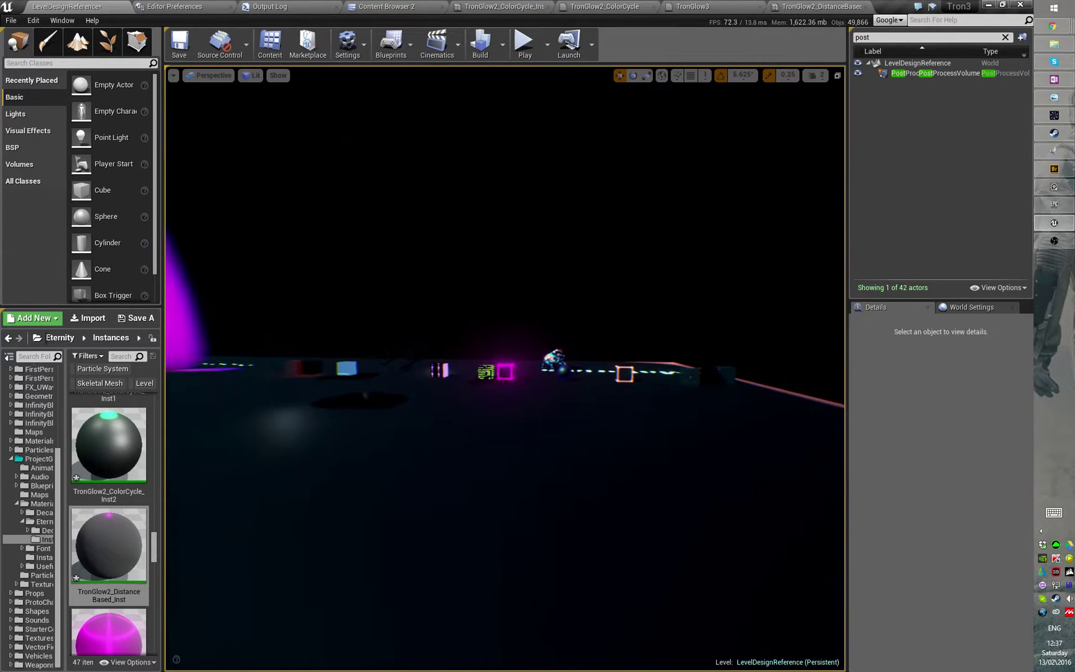
key("s")
right_click_drag(473, 366, 447, 366)
key("d")
key("a")
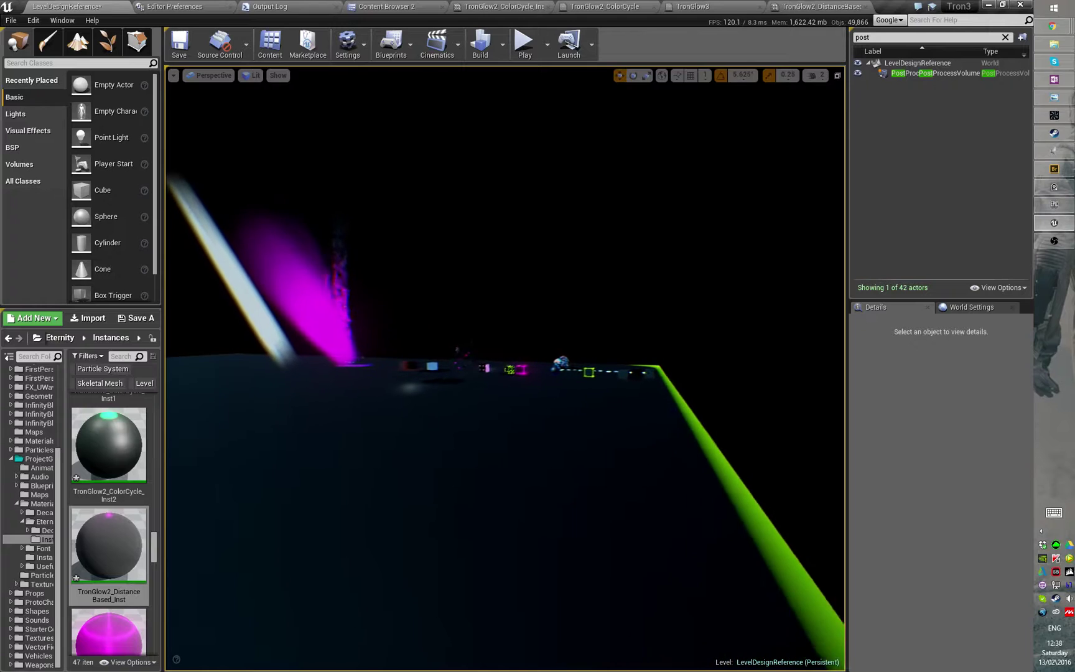
key("w")
right_click_drag(529, 344, 546, 87)
key("d")
key("w")
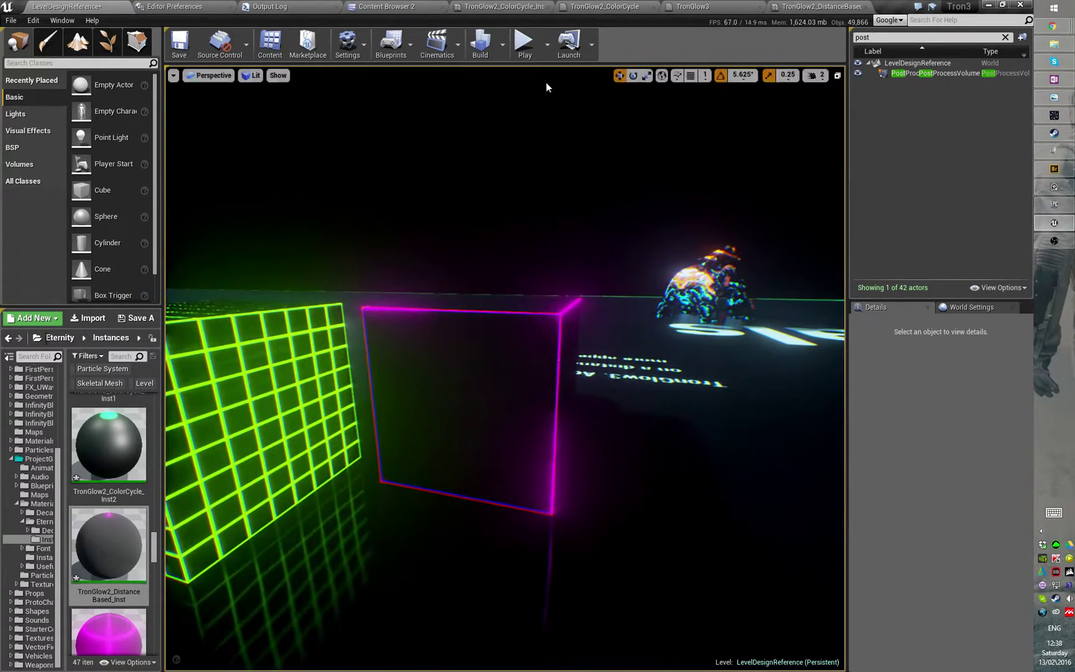
In the TronGlow3 material graph, review the texture-coordinate chain and move the Thick distance mult parameter down beside the distance nodes.
left_click(706, 7)
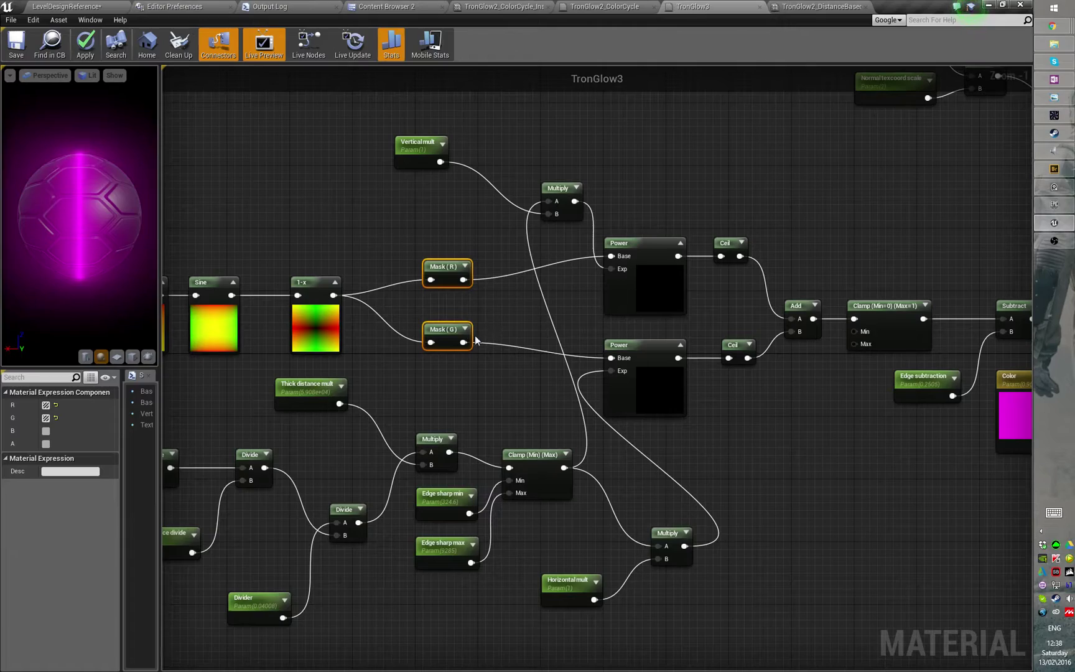
right_click_drag(439, 358, 688, 315)
right_click_drag(628, 351, 768, 353)
scroll(768, 354, "down", 1)
left_click_drag(322, 198, 827, 344)
left_click_drag(830, 246, 811, 219)
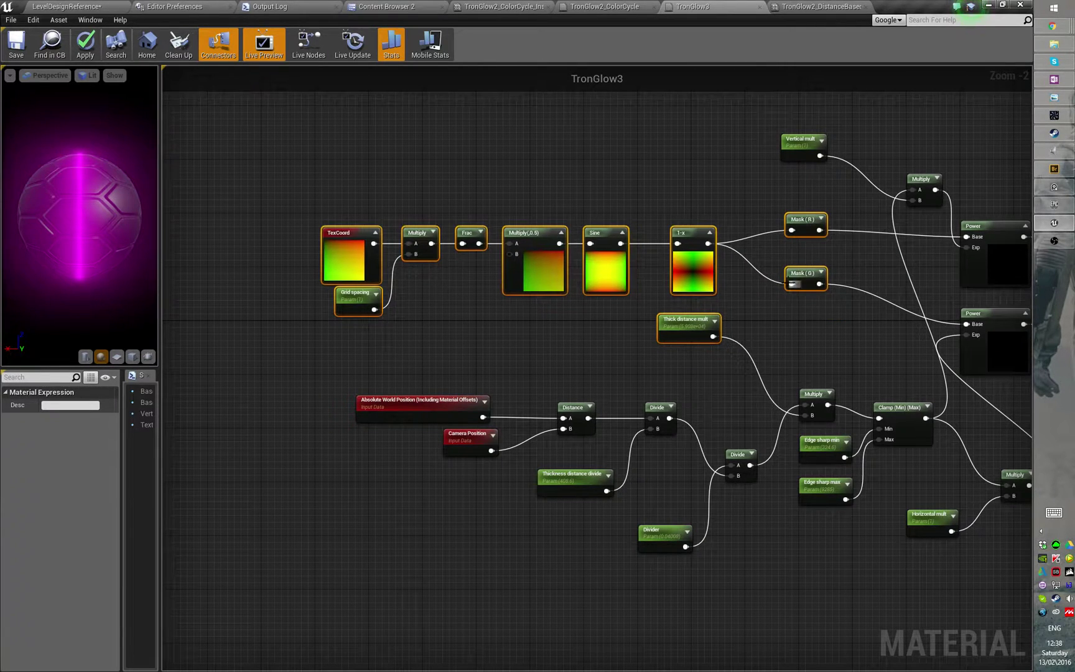
left_click(750, 307)
left_click(692, 329)
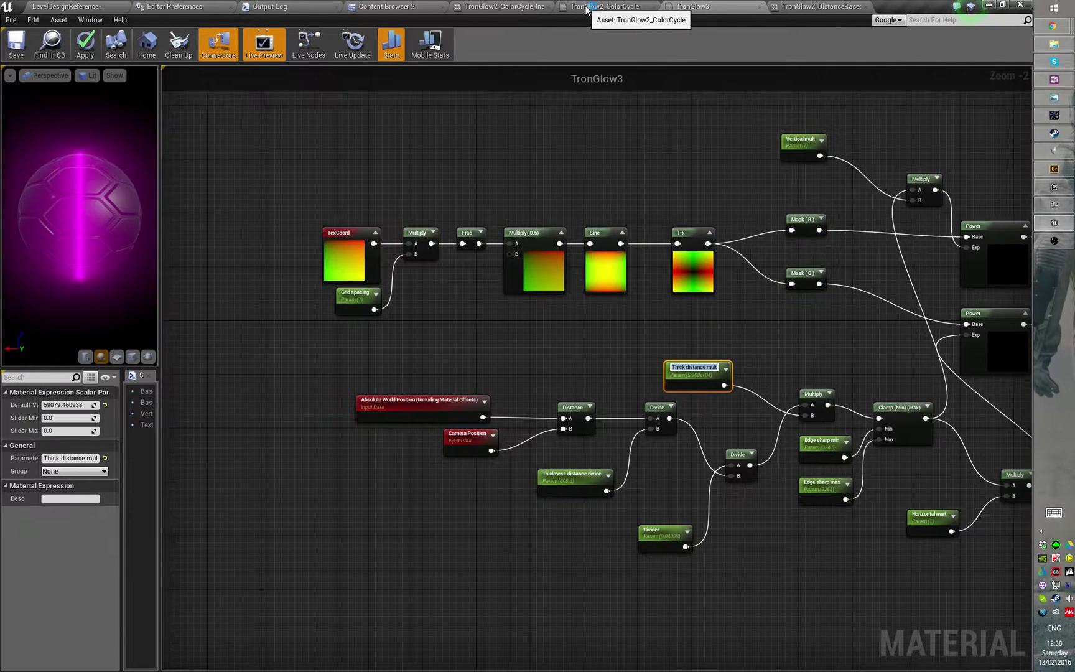
Examine the Edges only group in the TronGlow2_ColorCycle material, including its Edge sharpness parameter and the two Power nodes.
left_click(622, 7)
scroll(690, 214, "down", 4)
right_click_drag(690, 214, 670, 180)
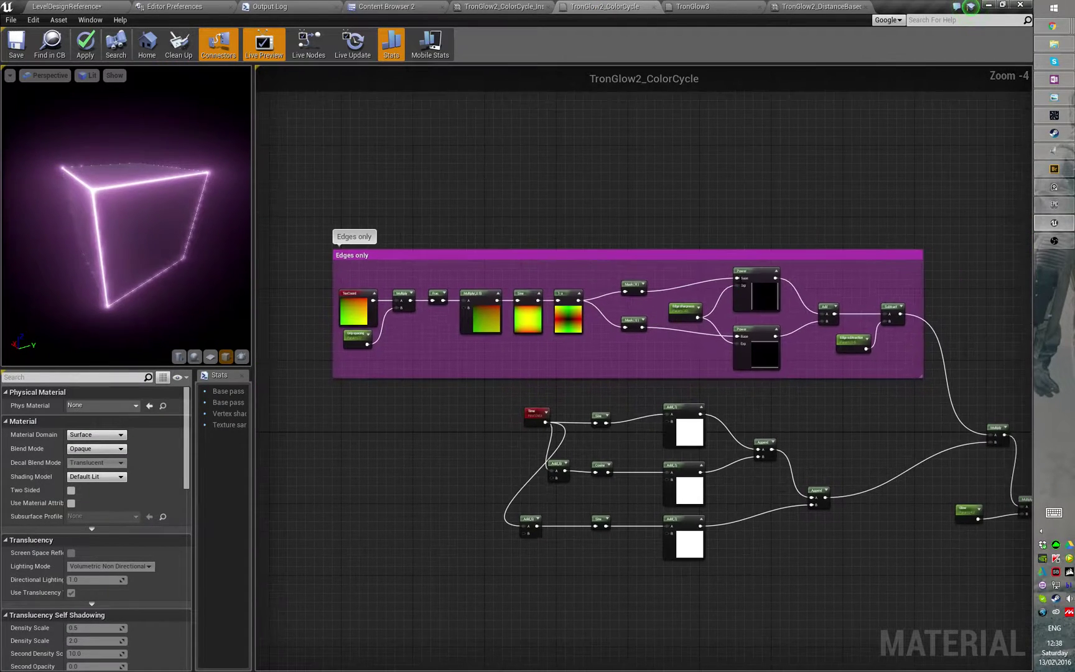
left_click_drag(325, 198, 760, 381)
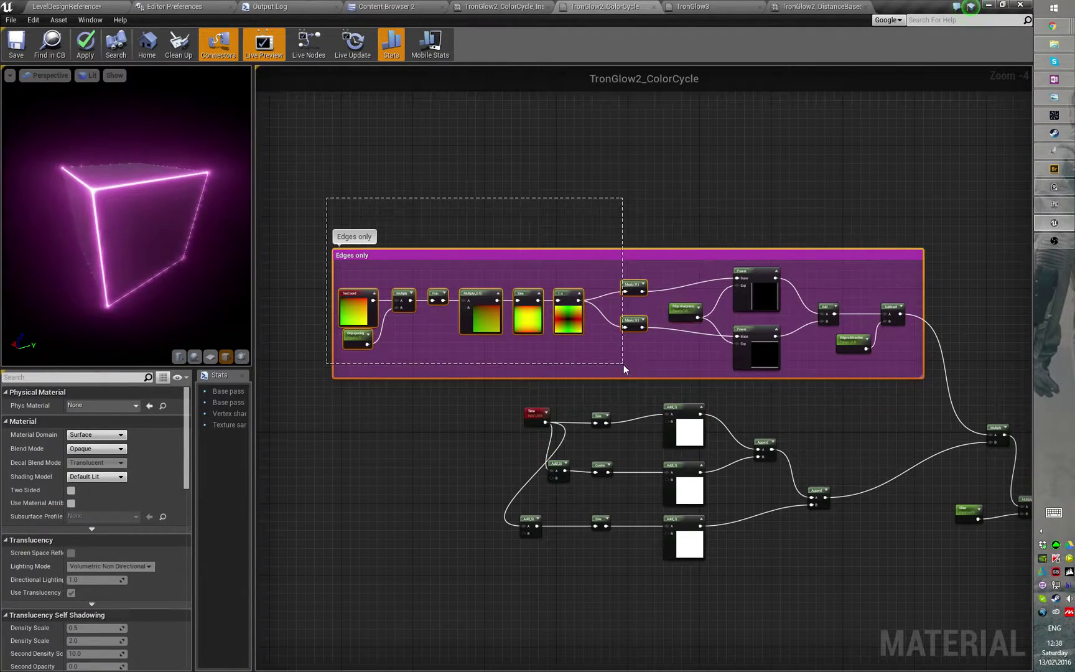
left_click_drag(623, 365, 651, 366)
left_click(681, 313)
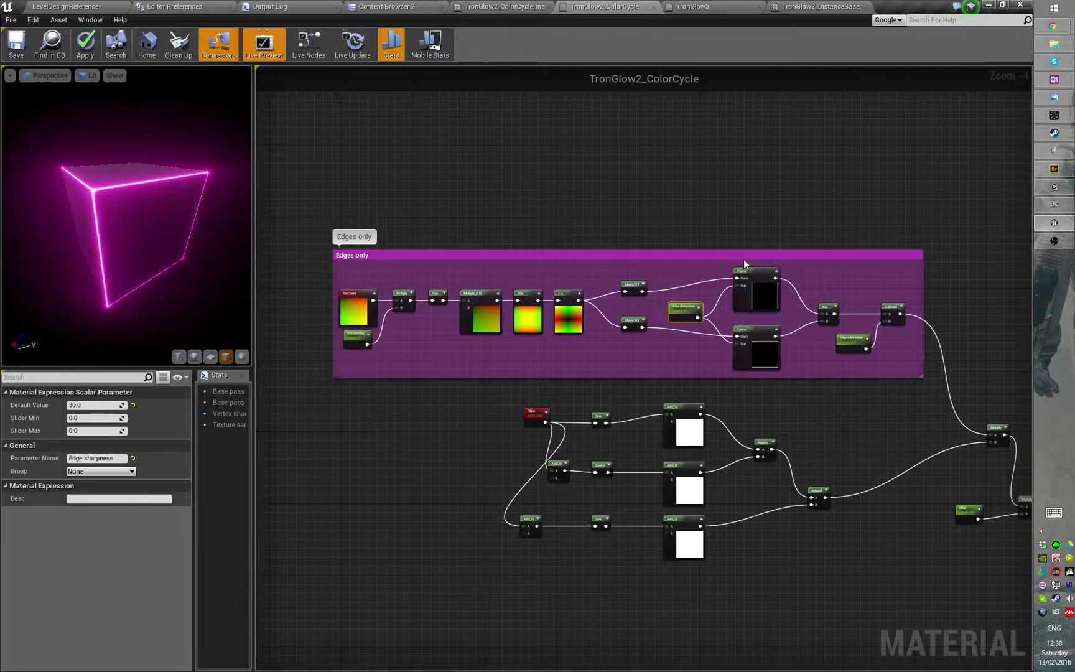
left_click_drag(711, 212, 782, 403)
left_click(782, 403)
left_click_drag(748, 204, 757, 389)
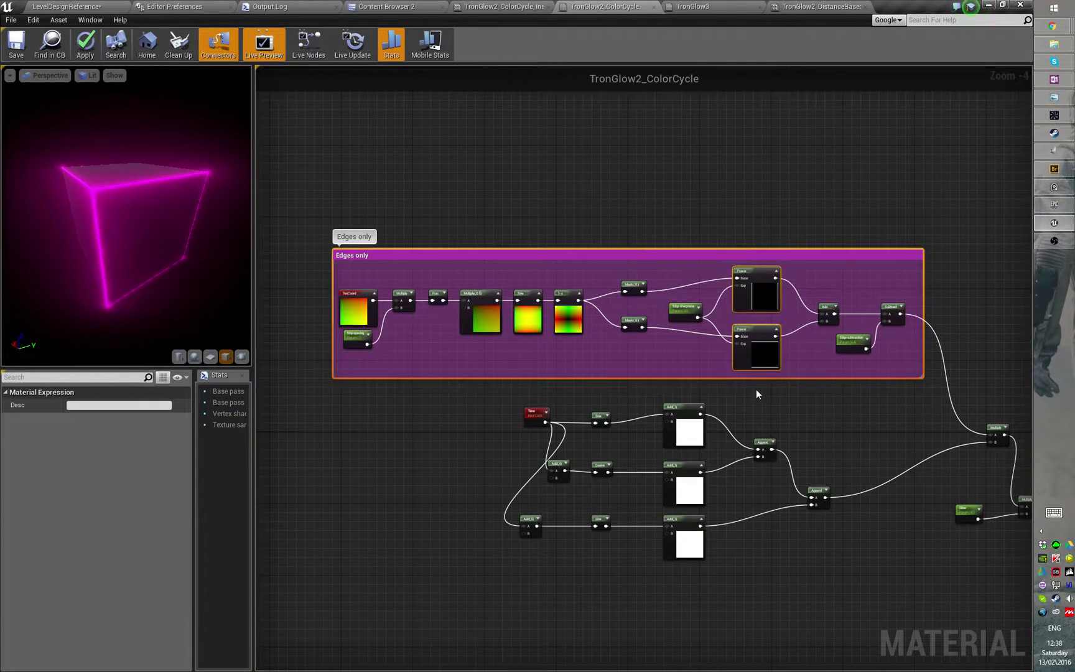
left_click(756, 389)
Shift the whole distance-based thickness node group in the TronGlow3 graph left, away from the two Power nodes.
left_click(695, 8)
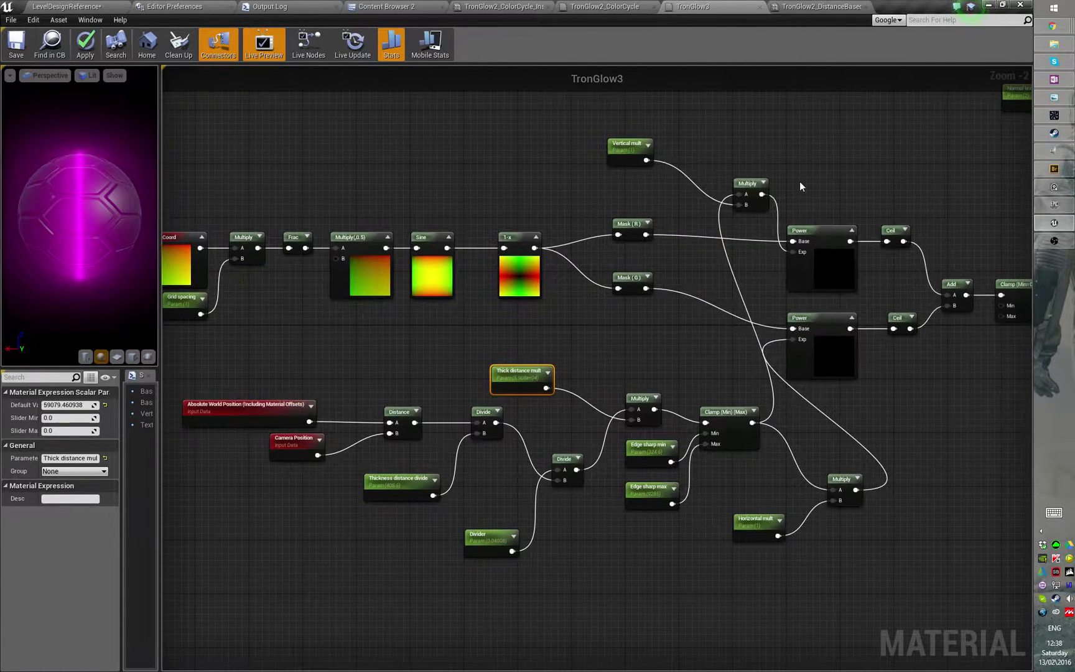
left_click_drag(852, 412, 851, 411)
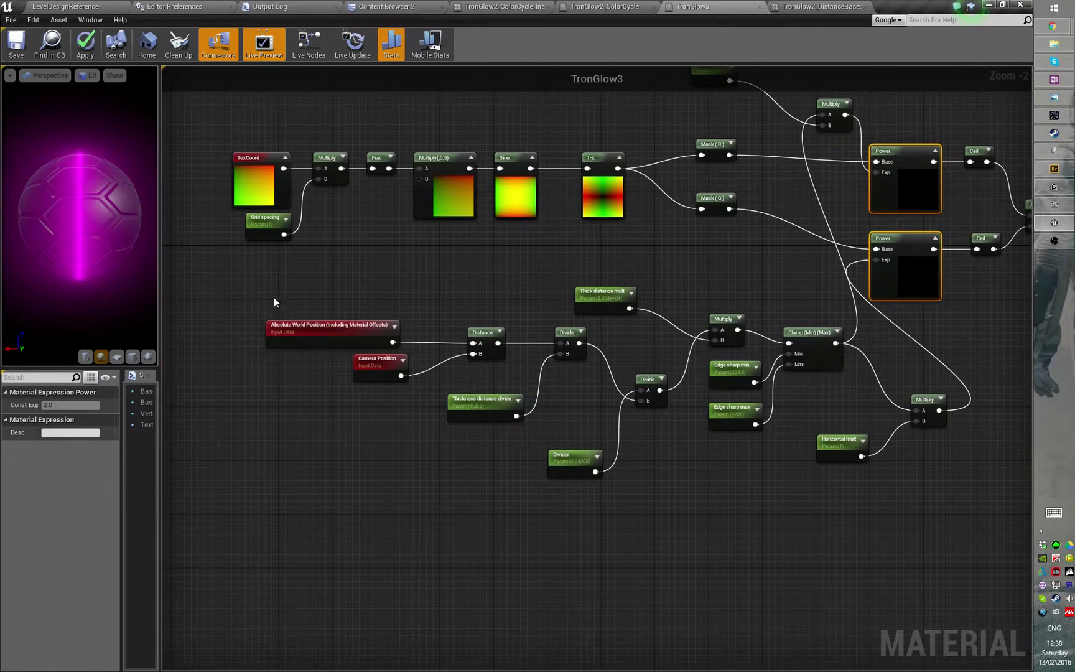
left_click_drag(290, 285, 714, 424)
left_click_drag(820, 501, 822, 501)
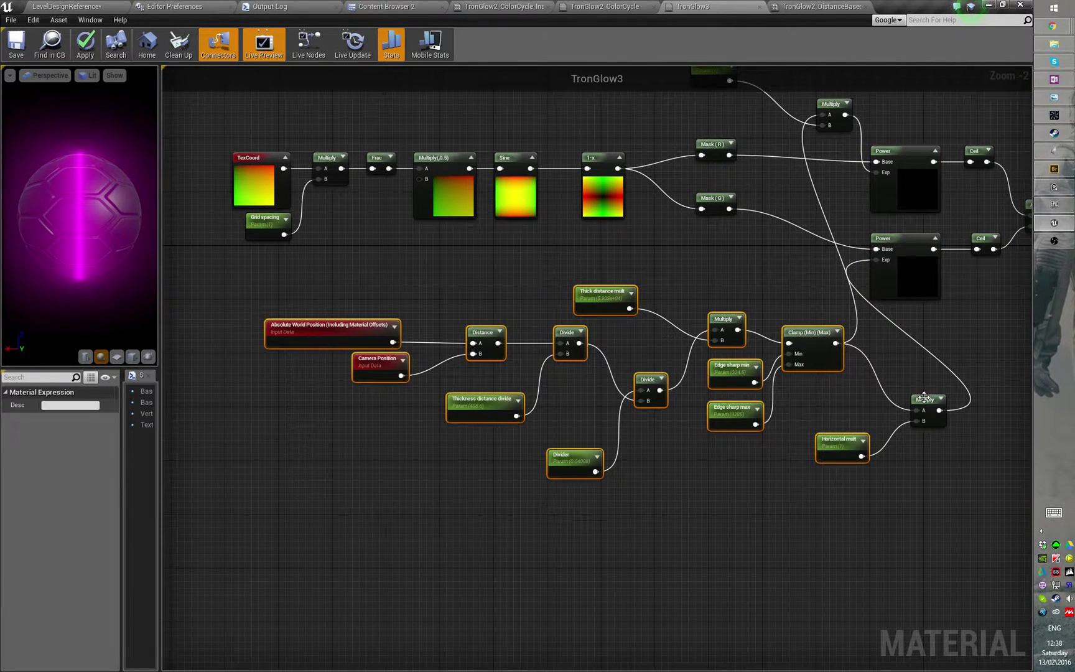
left_click_drag(924, 397, 831, 377)
left_click(667, 397)
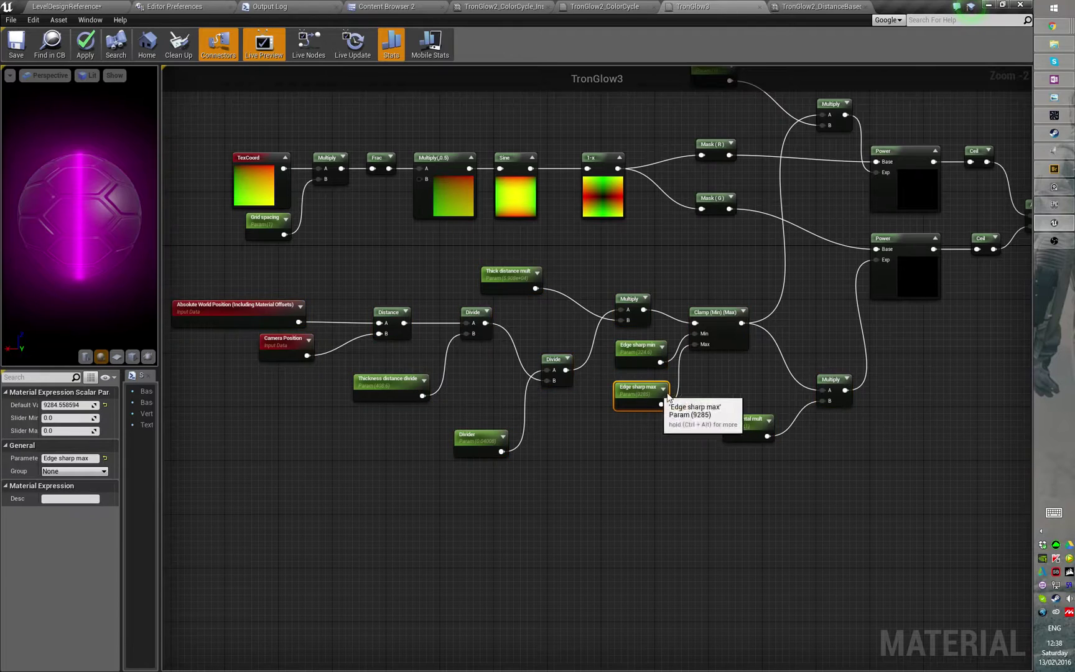
Move the Horizontal mult parameter and its Multiply node closer to the Clamp node.
left_click_drag(746, 389, 845, 442)
left_click_drag(735, 429, 707, 378)
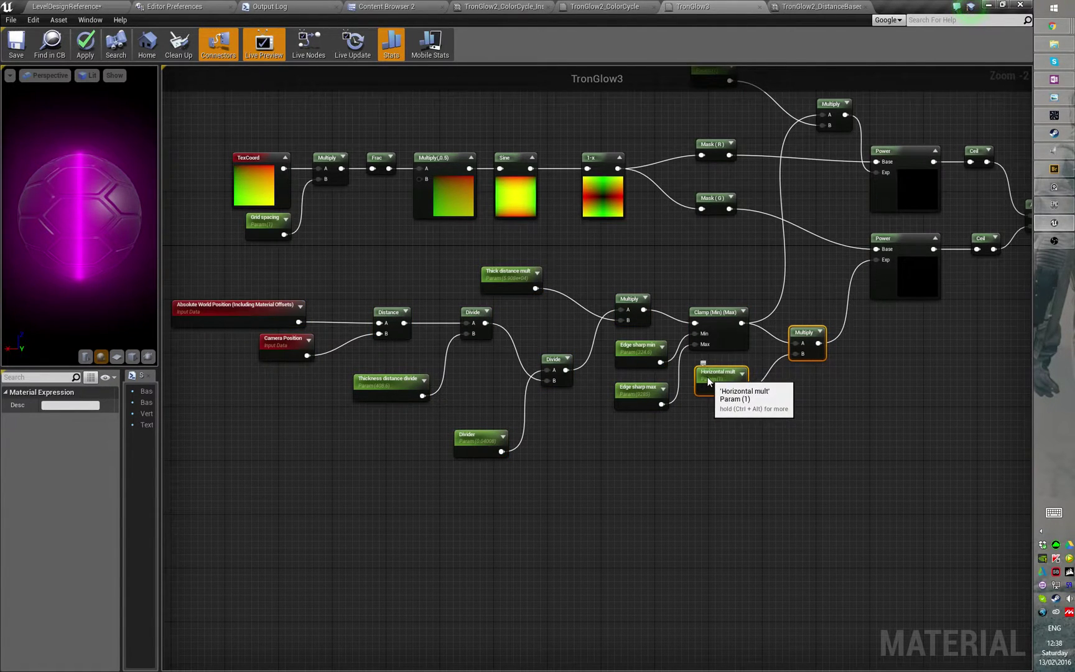
left_click(731, 405)
Examine the distance-based thickness network in TronGlow3 and how it feeds the exponents of the two Power nodes.
left_click_drag(234, 253, 846, 489)
left_click(842, 502)
right_click_drag(669, 447, 720, 473)
left_click_drag(313, 301, 853, 479)
left_click(851, 470)
right_click_drag(871, 172, 811, 218)
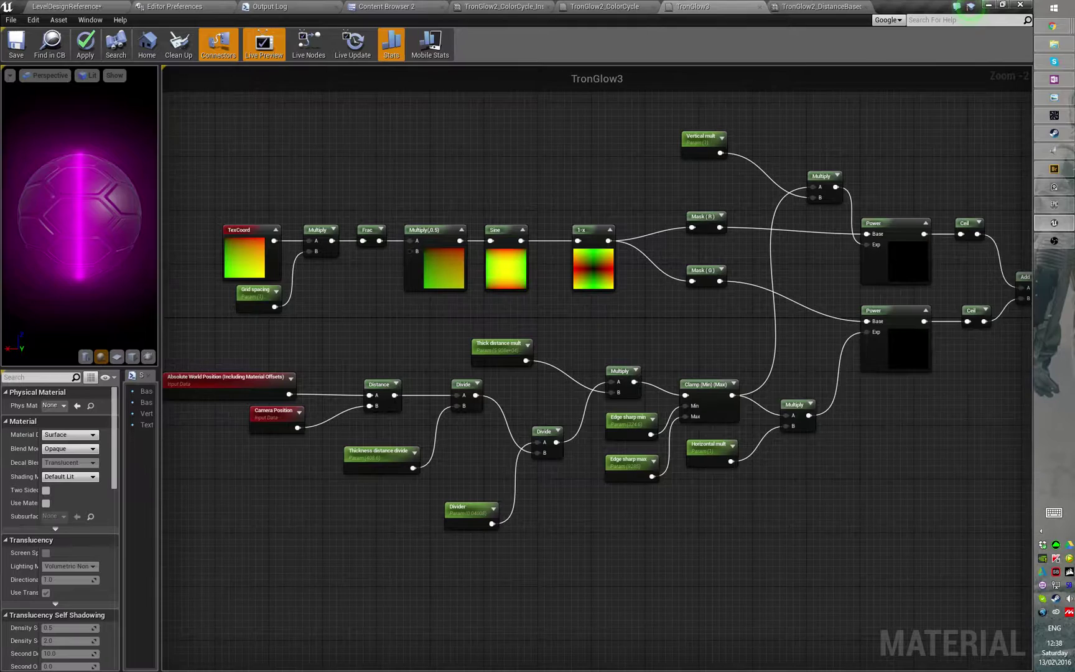
right_click_drag(303, 534, 382, 510)
left_click_drag(364, 458, 363, 458)
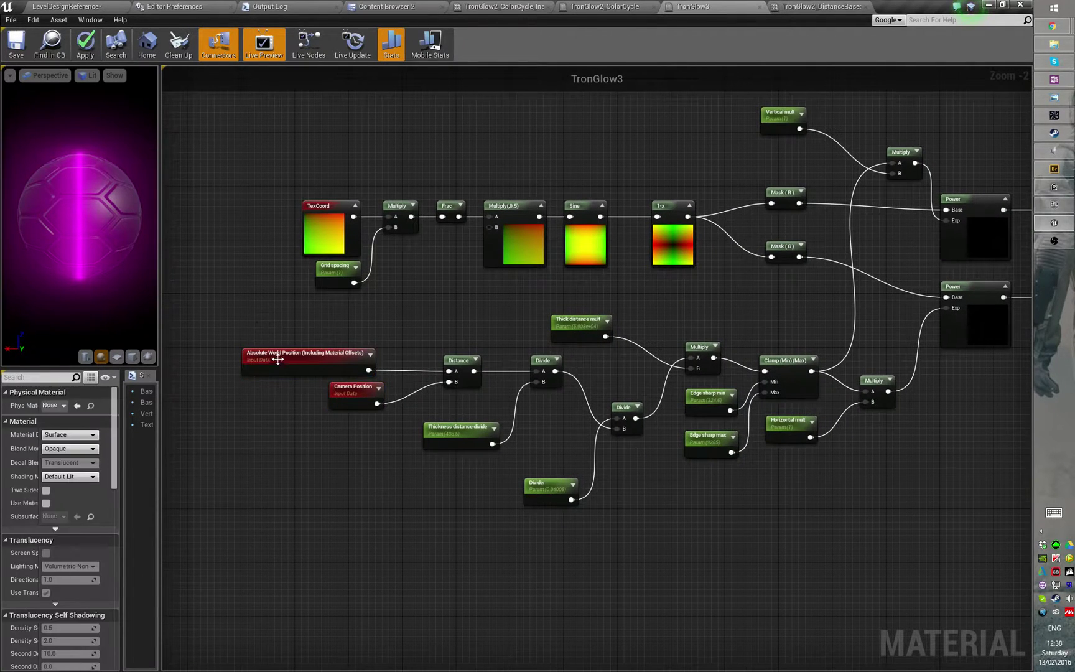
Nudge the Absolute World Position node slightly up and review it with the Camera Position node feeding Distance.
left_click(297, 354)
mouse_move(297, 355)
left_mouse_down()
mouse_move(291, 348)
mouse_move(317, 349)
left_mouse_up()
left_click(284, 387)
left_click(306, 360)
left_click(302, 438)
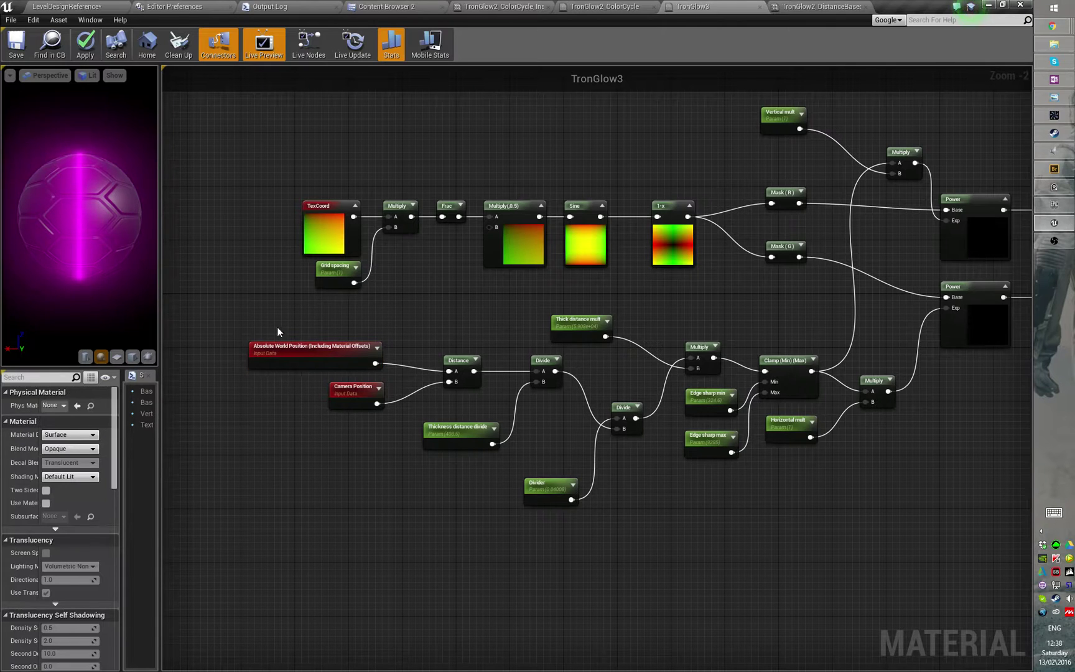
right_click_drag(319, 436, 356, 371)
left_click(401, 334)
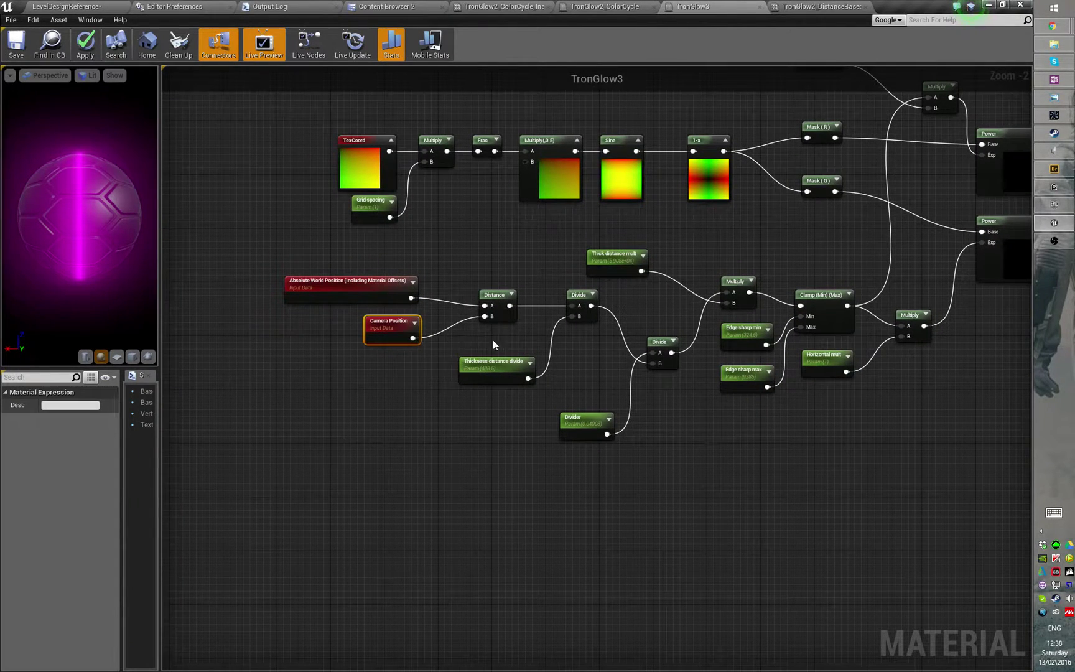
right_click_drag(577, 394, 507, 409)
left_click(507, 408)
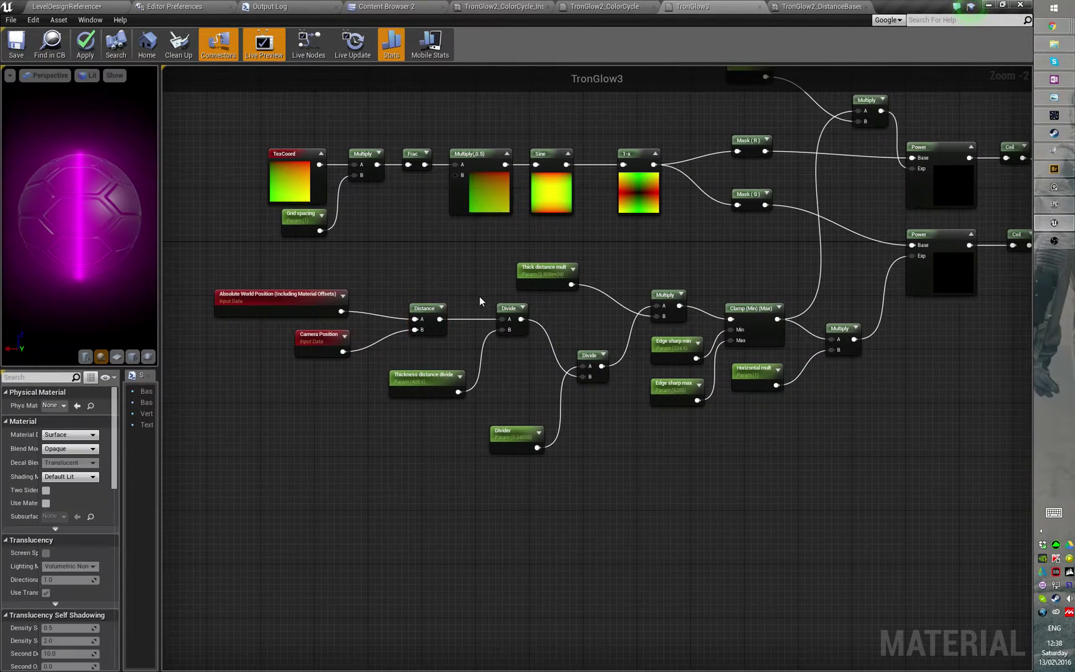
Examine the two Divide nodes together with the Thickness distance divide, Divider and Thick distance mult parameters.
left_click(512, 313)
left_click(541, 382)
left_click_drag(593, 456, 636, 467)
left_click(527, 418)
left_click(605, 465)
scroll(613, 458, "up", 2)
scroll(622, 488, "down", 2)
right_click_drag(623, 492, 598, 504)
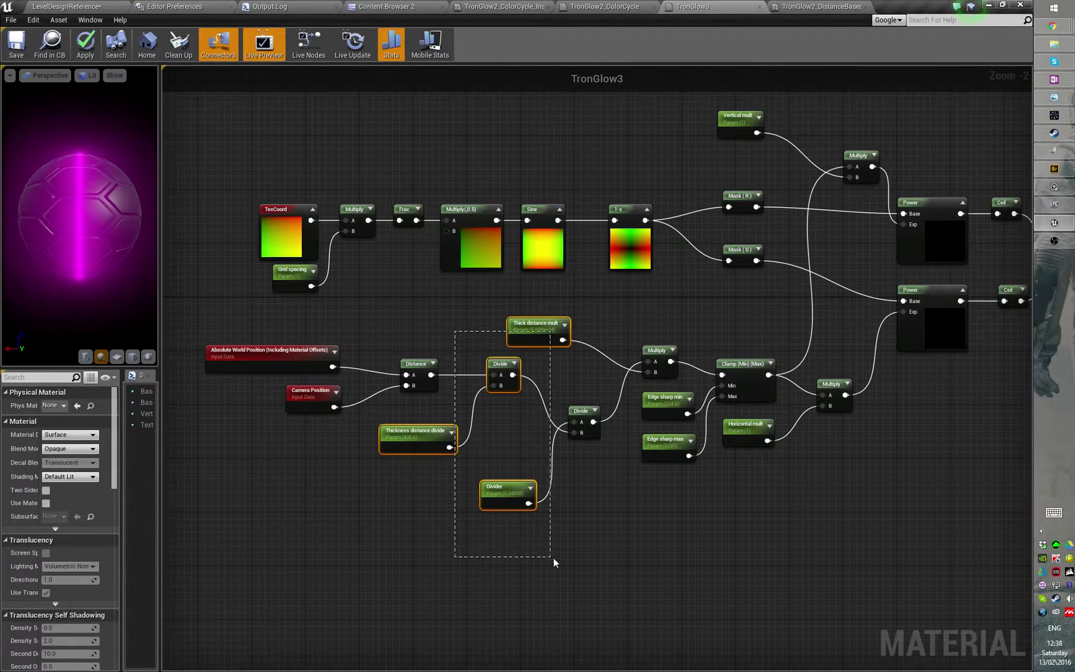
left_click_drag(554, 557, 553, 556)
left_click(543, 528)
left_click_drag(455, 377, 557, 507)
left_click(584, 535)
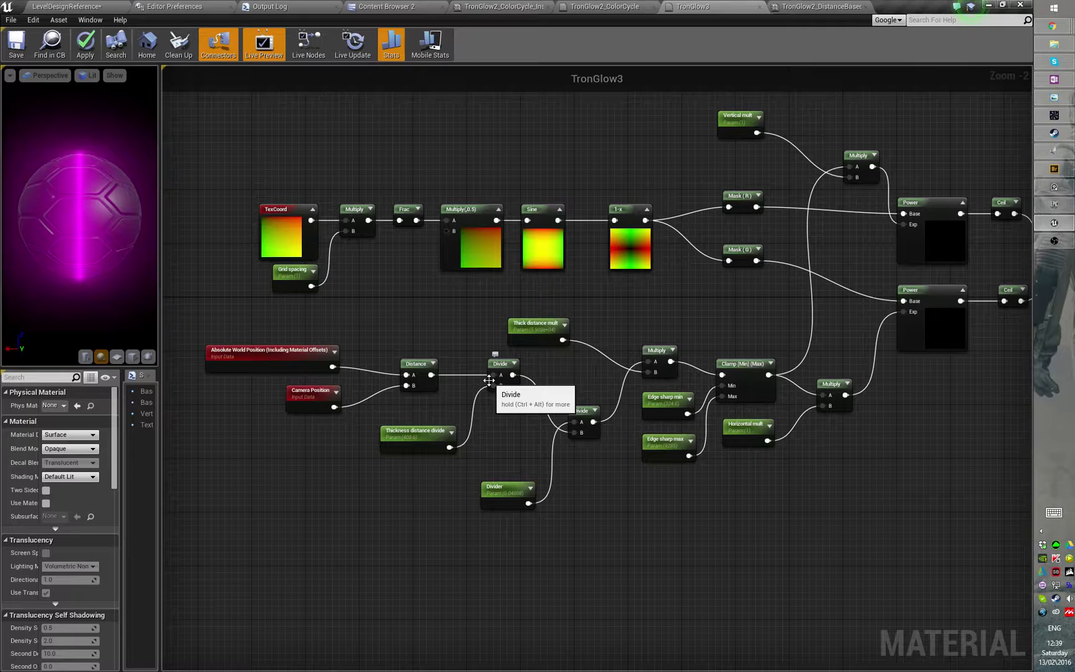
In the TronGlow2_ColorCycle_Inst2 instance, lower Edge sharpness to about 0.03 and raise it again, checking the preview cube at different distances.
left_click(495, 11)
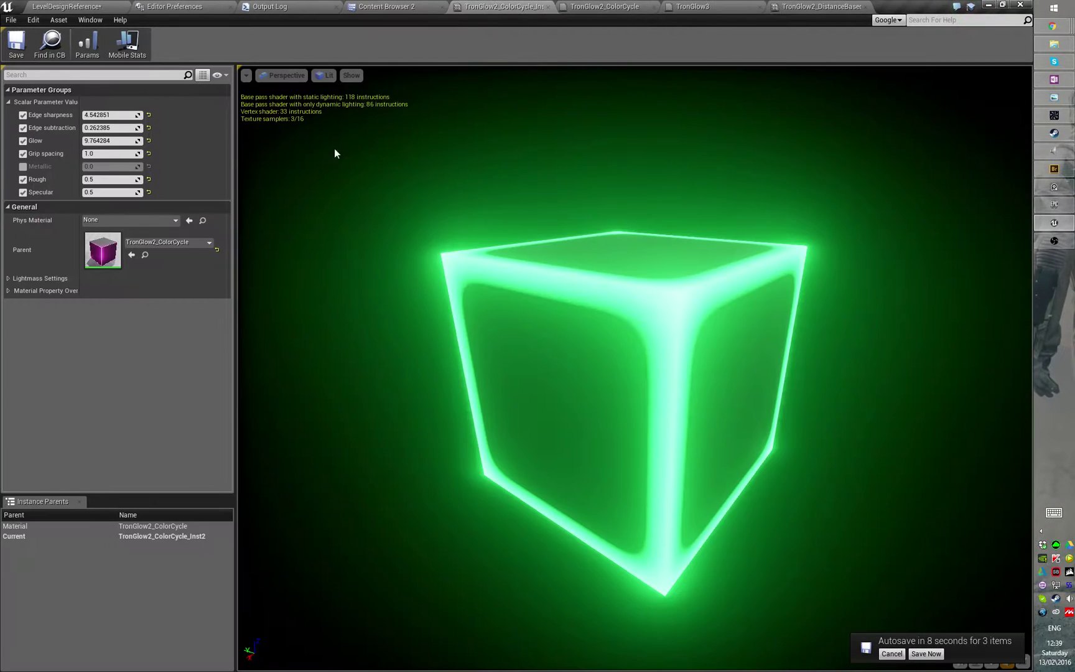
left_click_drag(112, 115, 68, 115)
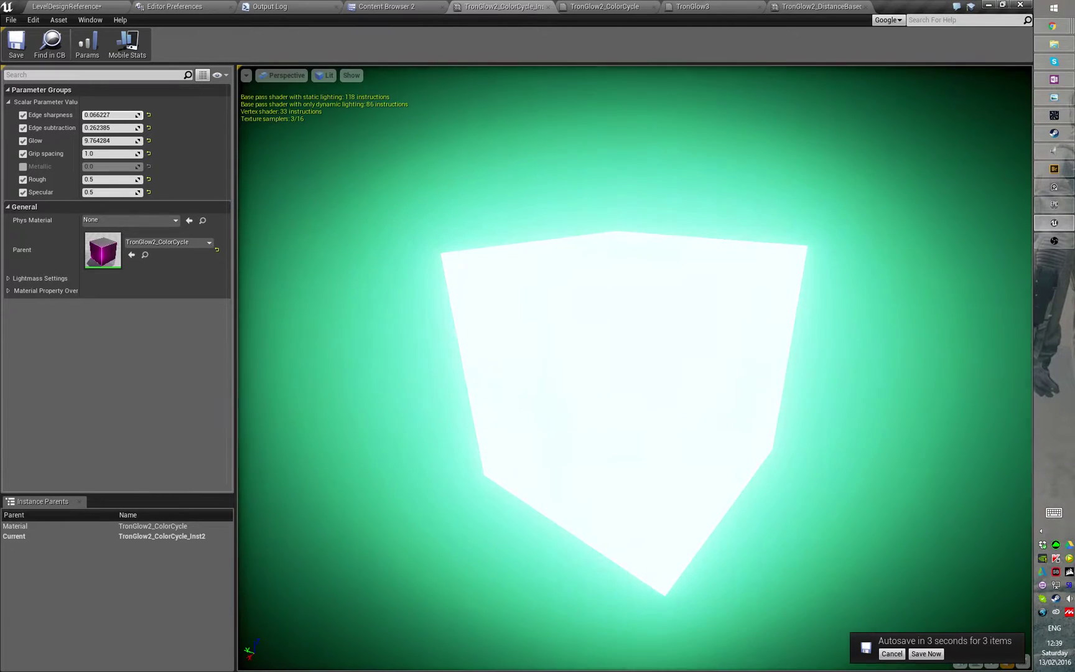
right_click_drag(524, 383, 542, 358)
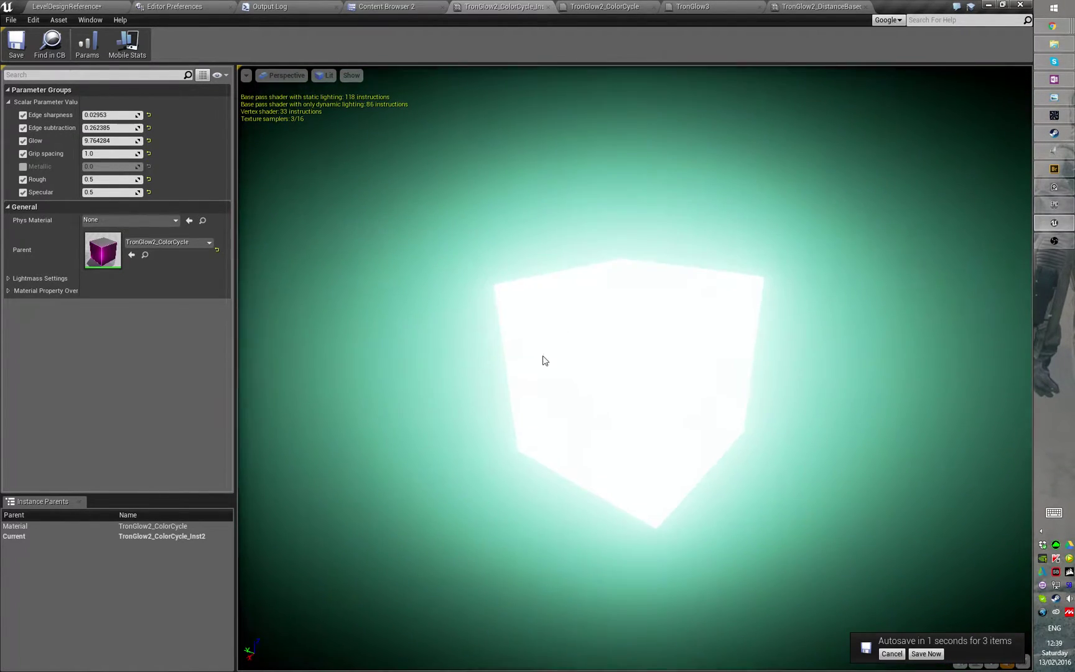
left_click_drag(112, 115, 139, 114)
right_click_drag(525, 383, 528, 355)
right_click_drag(635, 386, 634, 361)
Return to the TronGlow3 graph, switch its preview mesh to a cube and rotate it to show the edges.
left_click(816, 6)
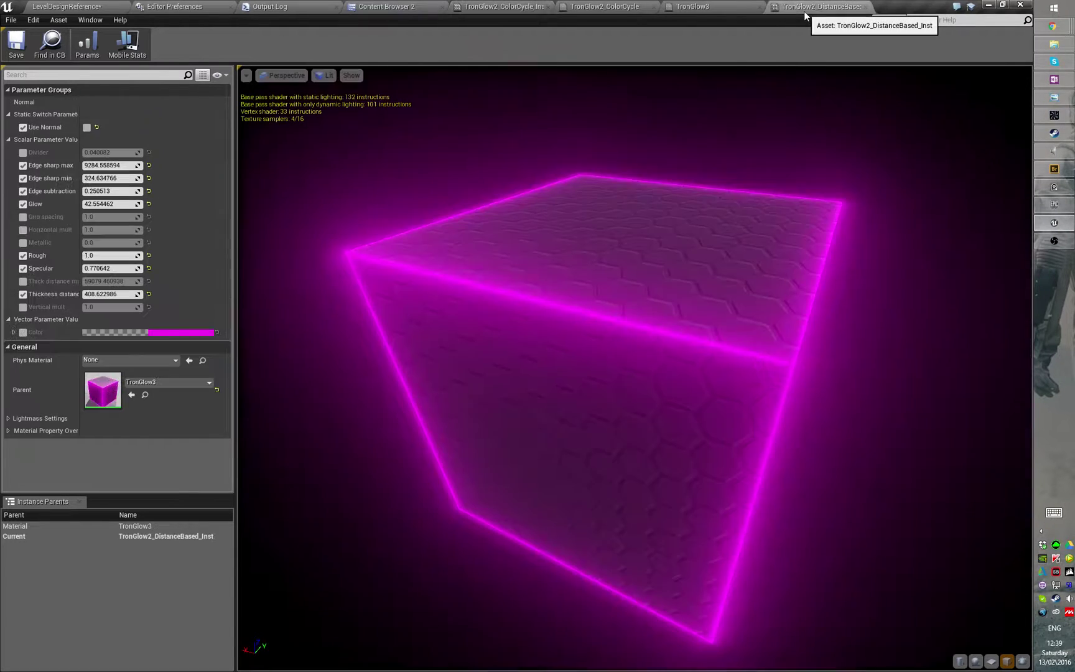
left_click(664, 8)
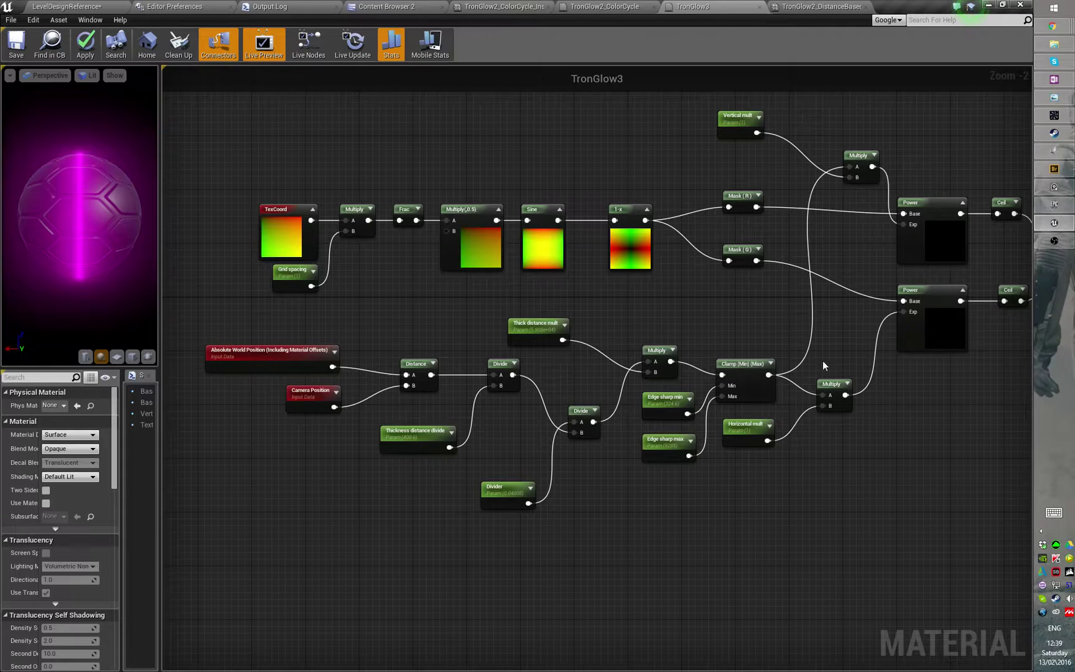
right_click_drag(688, 364, 632, 397)
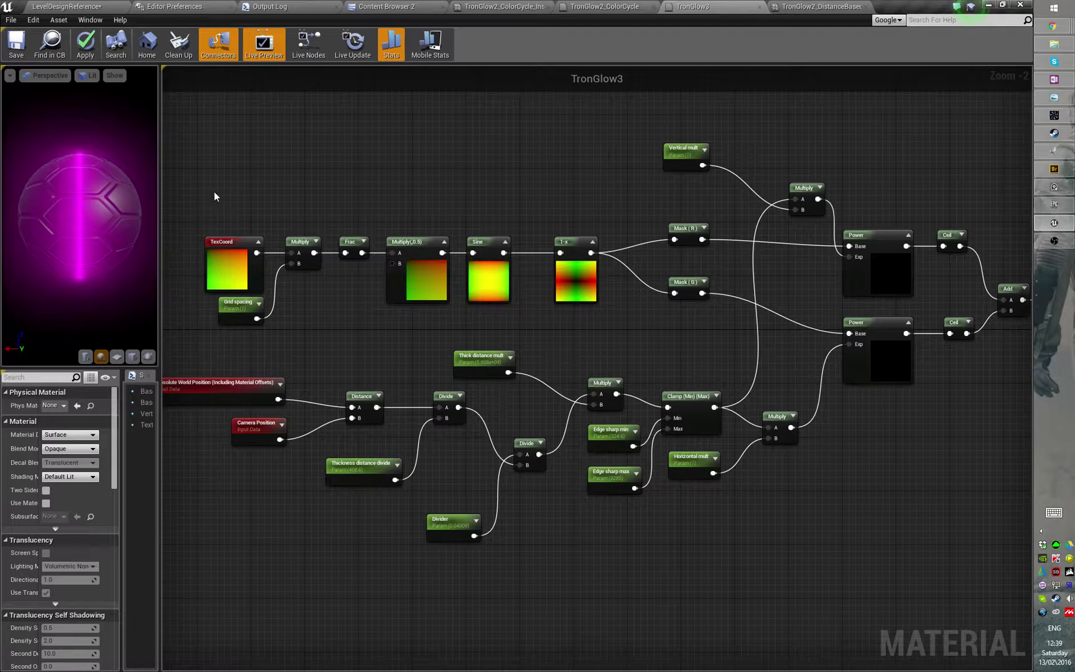
left_click_drag(218, 188, 587, 342)
left_click(588, 342)
left_click_drag(94, 187, 115, 187)
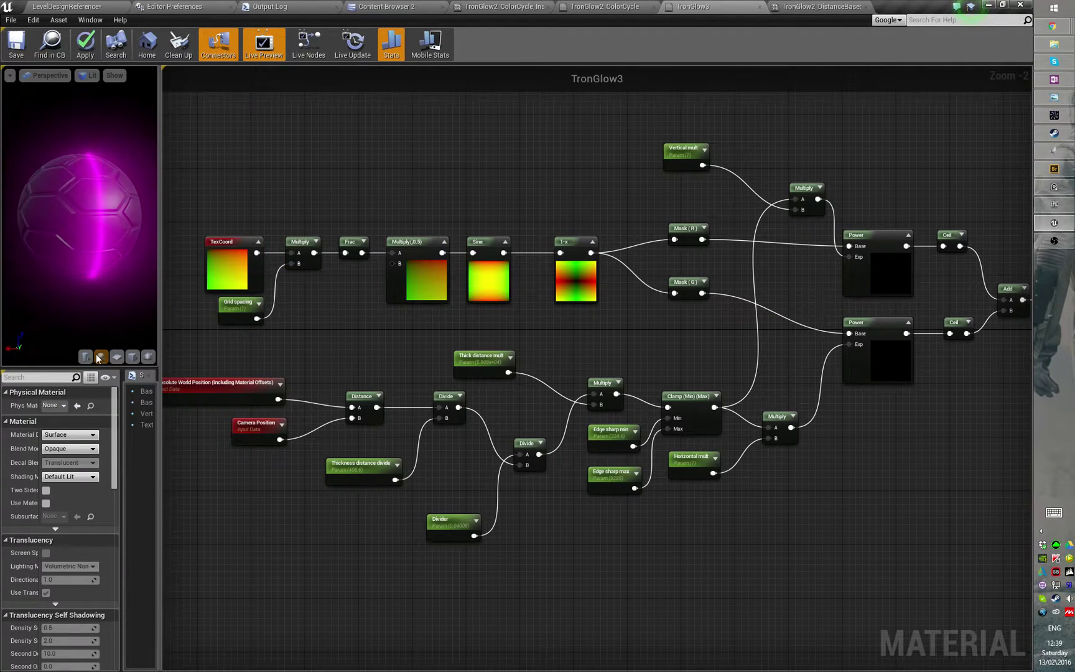
left_click(132, 358)
mouse_move(69, 137)
left_mouse_down()
mouse_move(133, 148)
mouse_move(43, 128)
mouse_move(54, 138)
left_mouse_up()
Compare the texture-coordinate and mask node chains of the TronGlow2_ColorCycle and TronGlow3 materials.
left_click(618, 8)
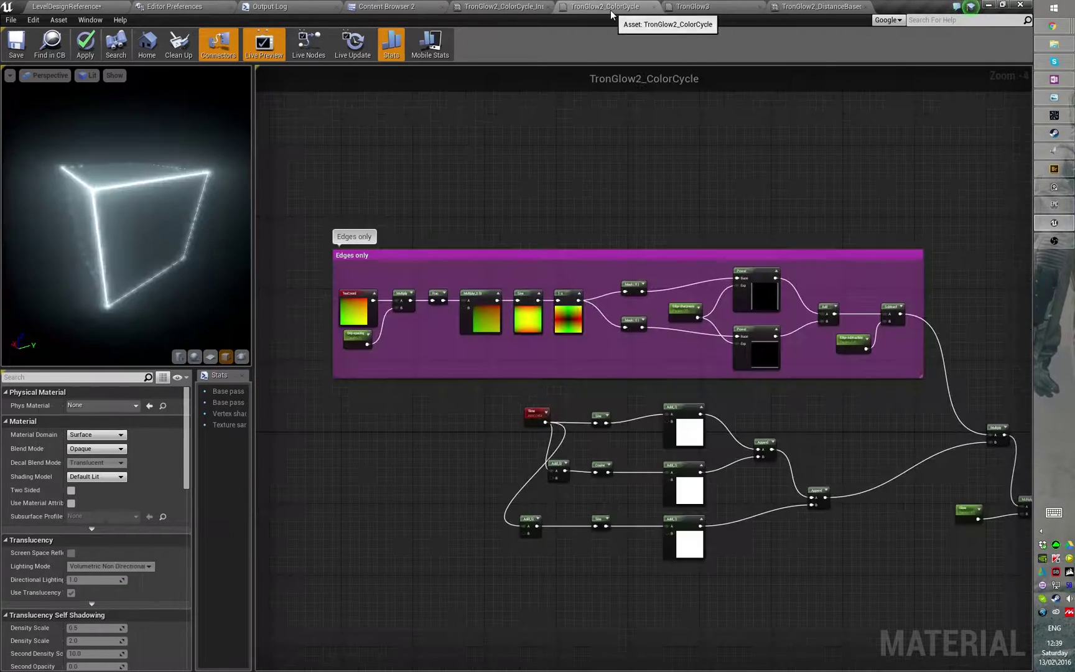
scroll(634, 165, "up", 2)
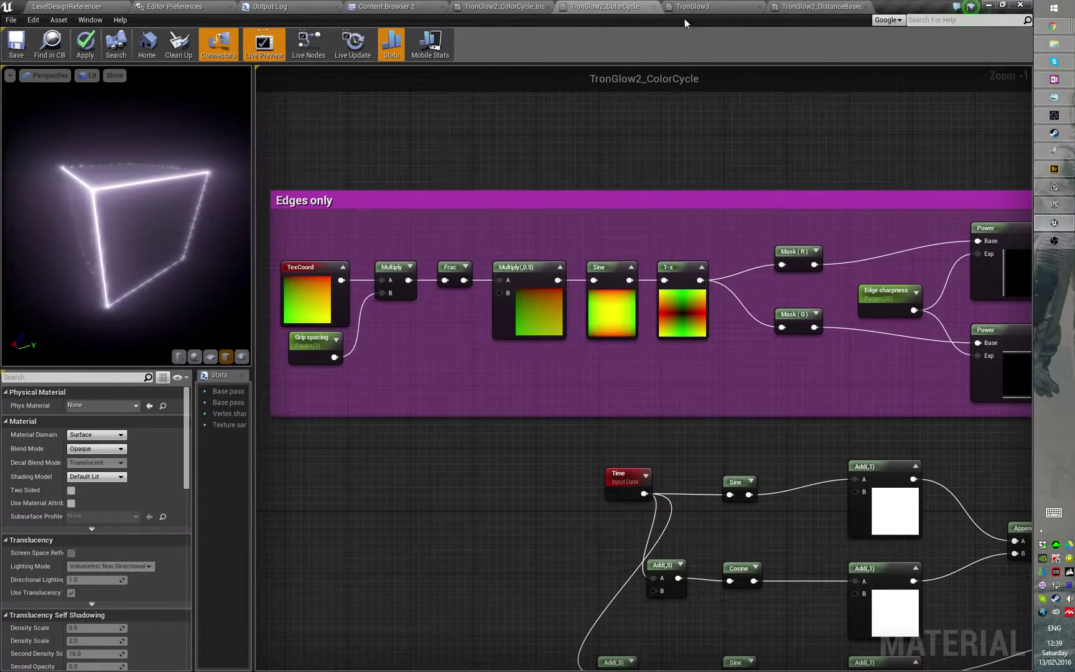
left_click(692, 6)
right_click_drag(592, 238, 645, 244)
scroll(641, 244, "up", 2)
right_click_drag(448, 195, 529, 210)
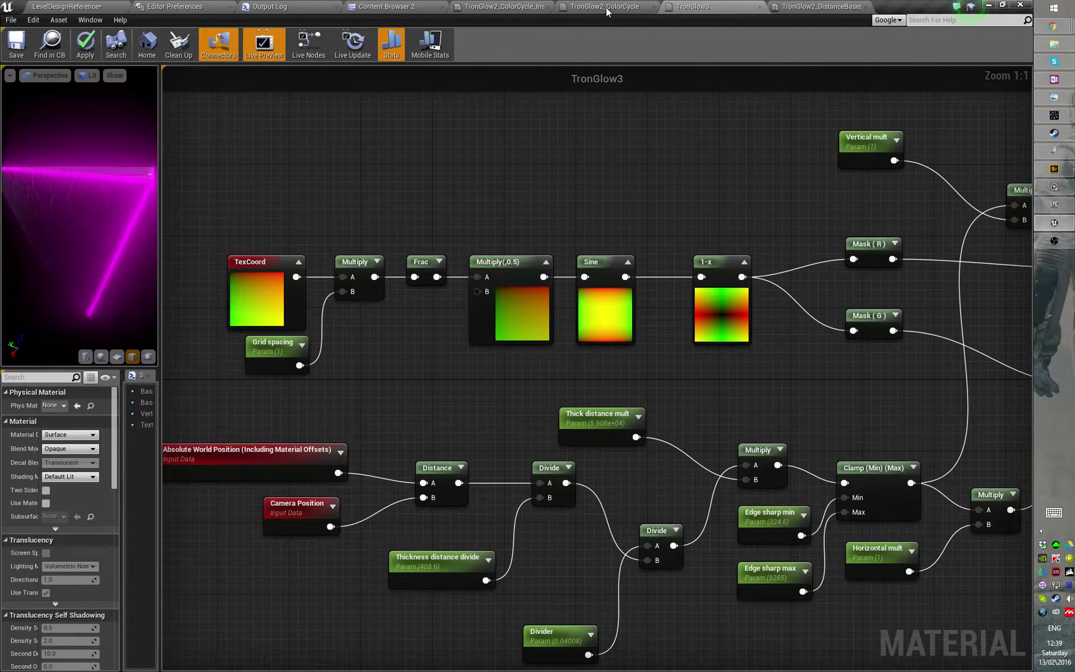
left_click(606, 7)
left_click(686, 9)
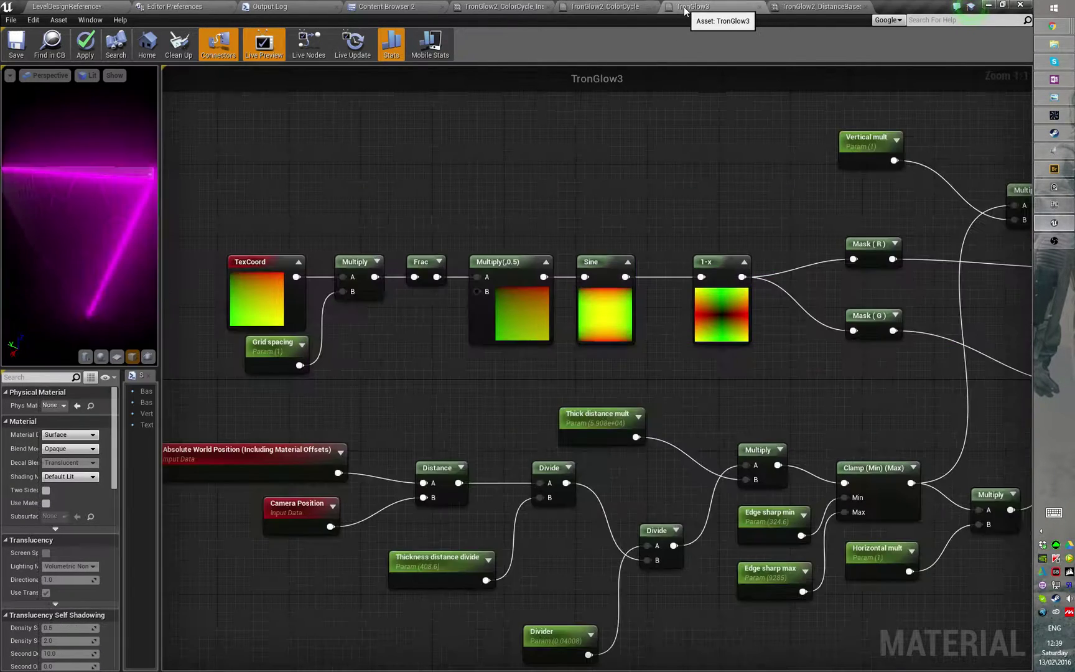
left_click(623, 8)
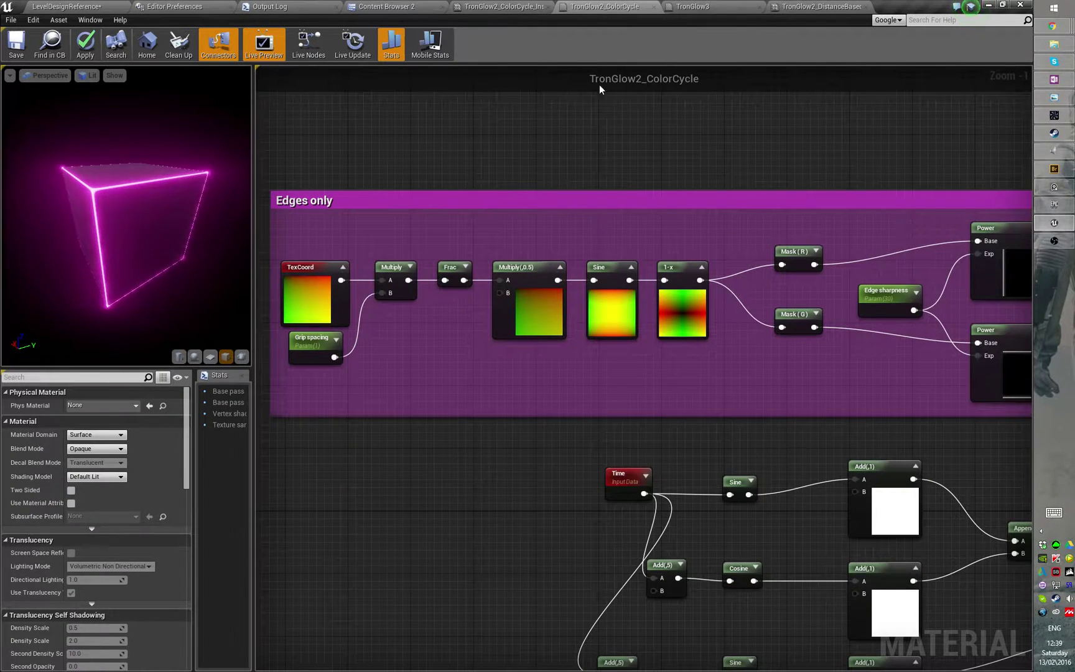
Compare both graphs again, and examine TronGlow2_ColorCycle's two Power nodes driven by the Edge sharpness parameter.
left_click(694, 9)
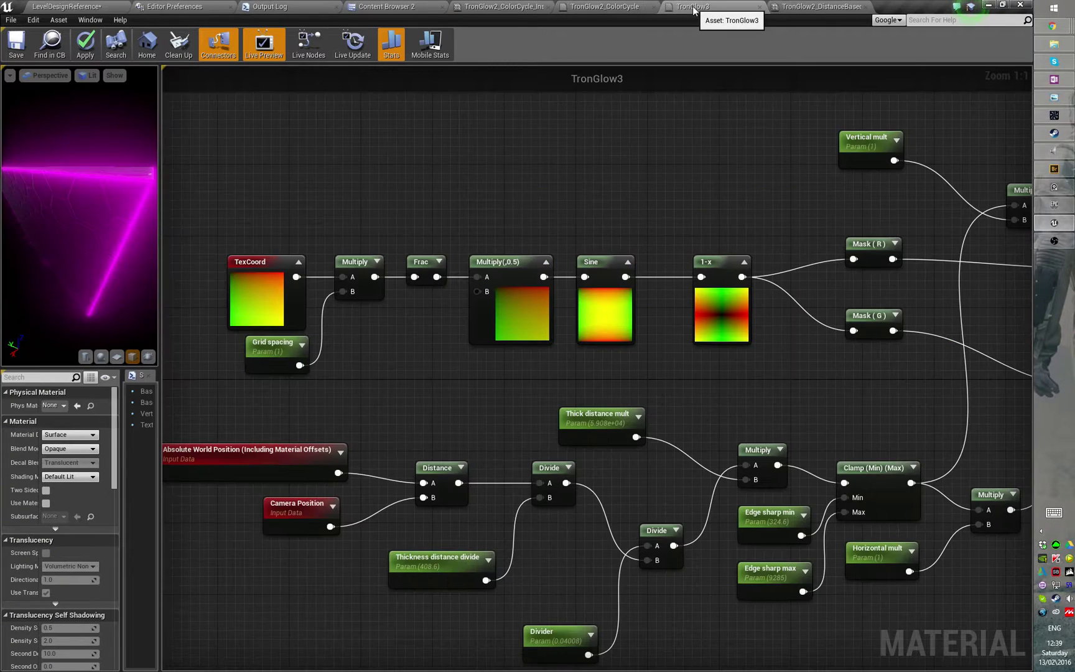
left_click(623, 9)
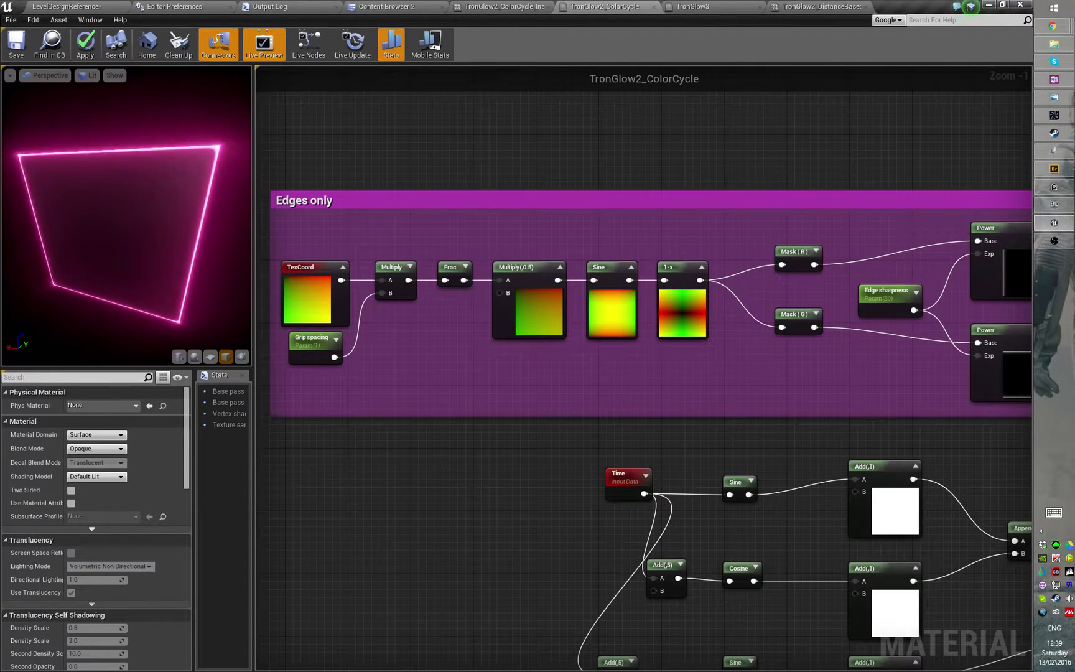
right_click_drag(717, 246, 468, 205)
right_click_drag(719, 184, 562, 231)
left_click_drag(710, 248, 767, 394)
left_click(563, 138)
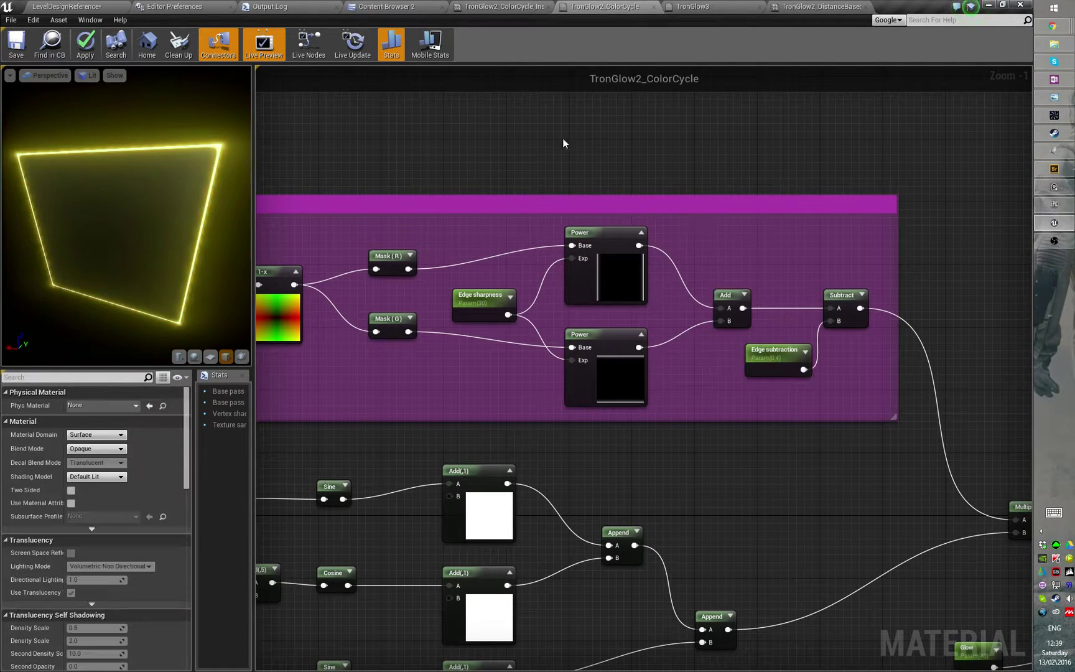
In the TronGlow3 graph, examine the two Power nodes and the Ceil nodes that follow them.
left_click(715, 6)
right_click_drag(738, 218, 320, 238)
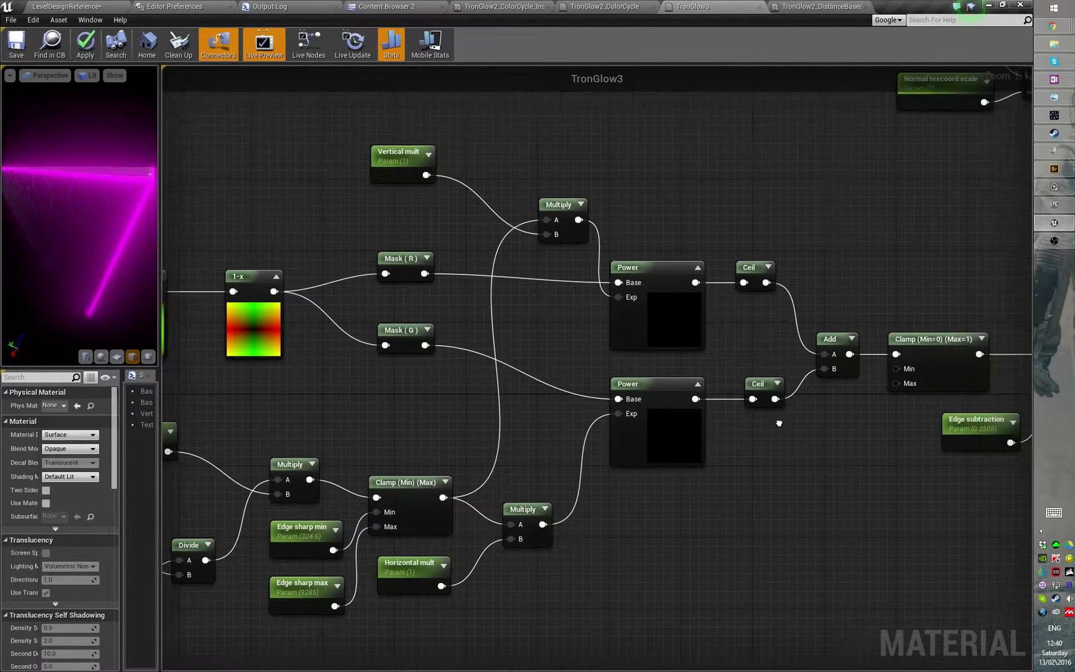
left_click_drag(726, 238, 812, 550)
left_click(812, 550)
left_click_drag(720, 224, 787, 456)
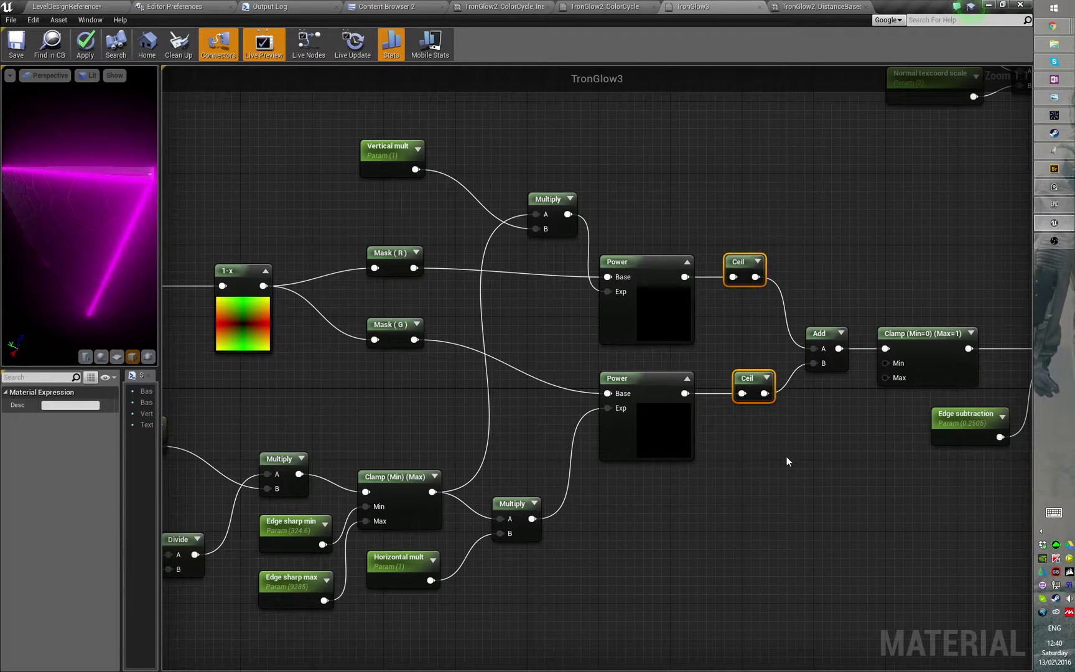
left_click(786, 456)
left_click_drag(721, 196, 775, 364)
left_click_drag(696, 207, 737, 373)
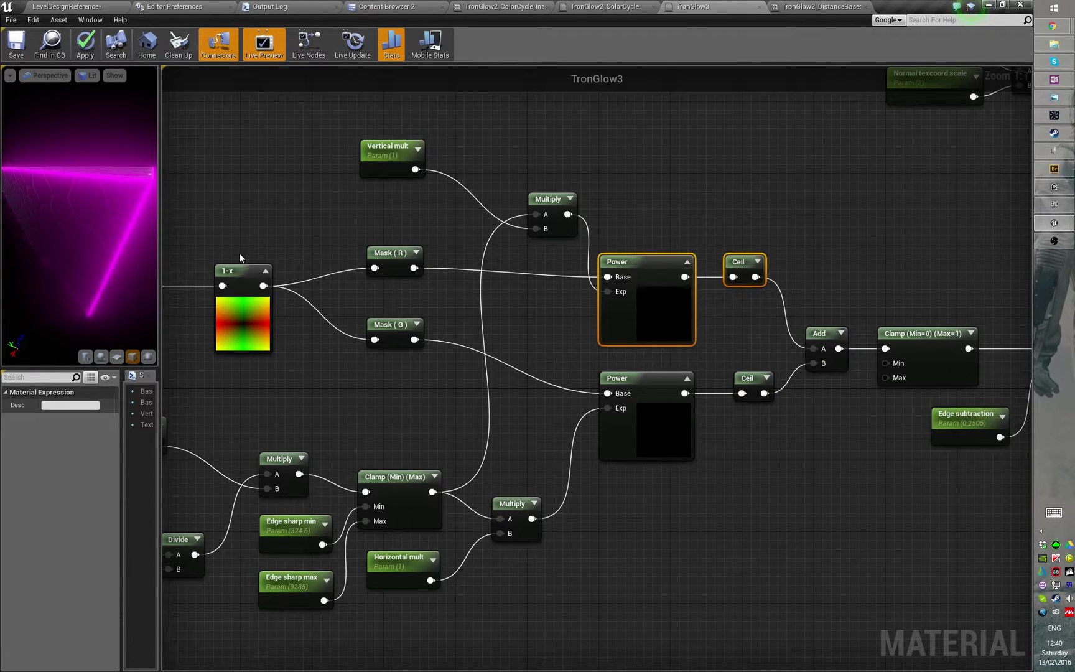
left_click(774, 198)
left_click_drag(806, 483, 802, 486)
left_click(776, 515)
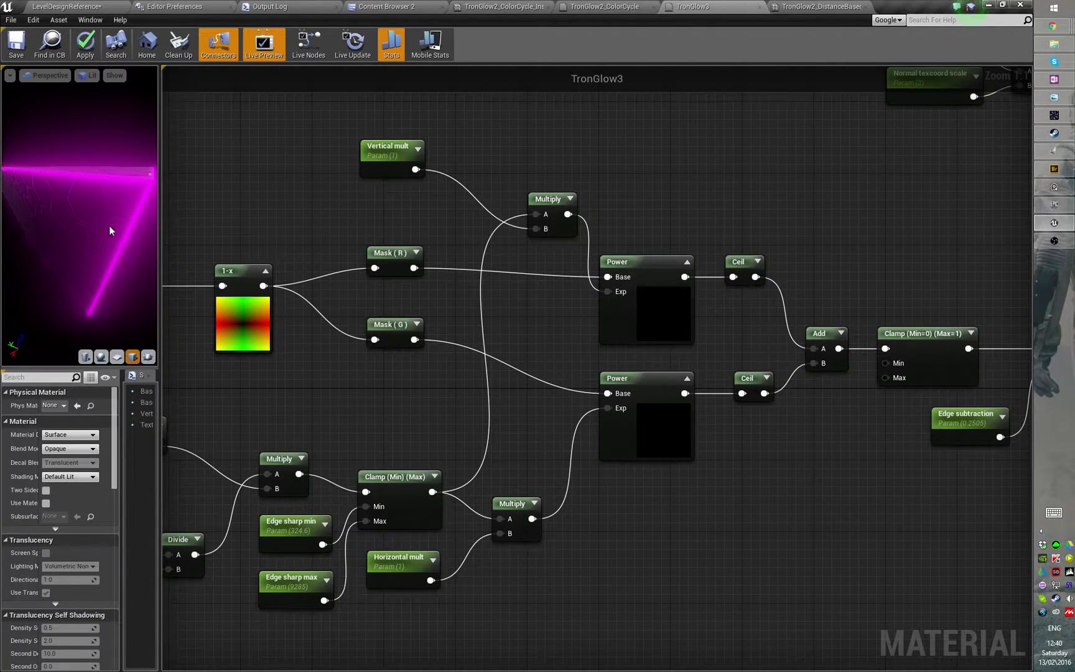
View the TronGlow3 preview cube's edges from farther away and compare them with the TronGlow2_ColorCycle instance preview.
mouse_move(110, 230)
left_mouse_down()
mouse_move(129, 210)
mouse_move(115, 213)
left_mouse_up()
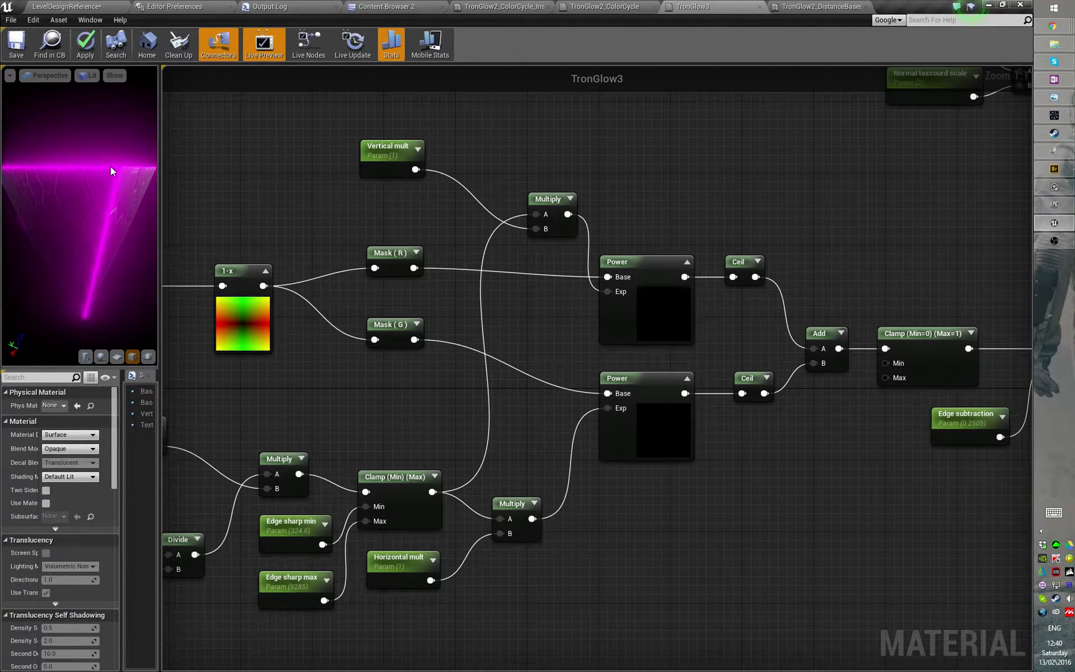
left_click_drag(112, 174, 88, 186)
scroll(92, 207, "down", 5)
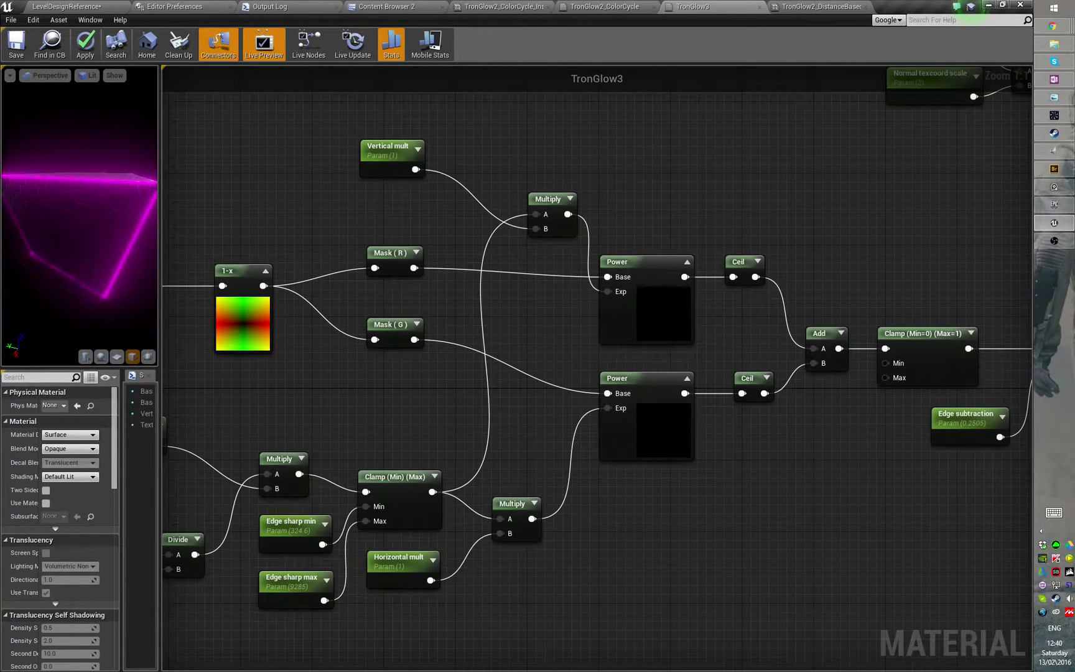
left_click(540, 9)
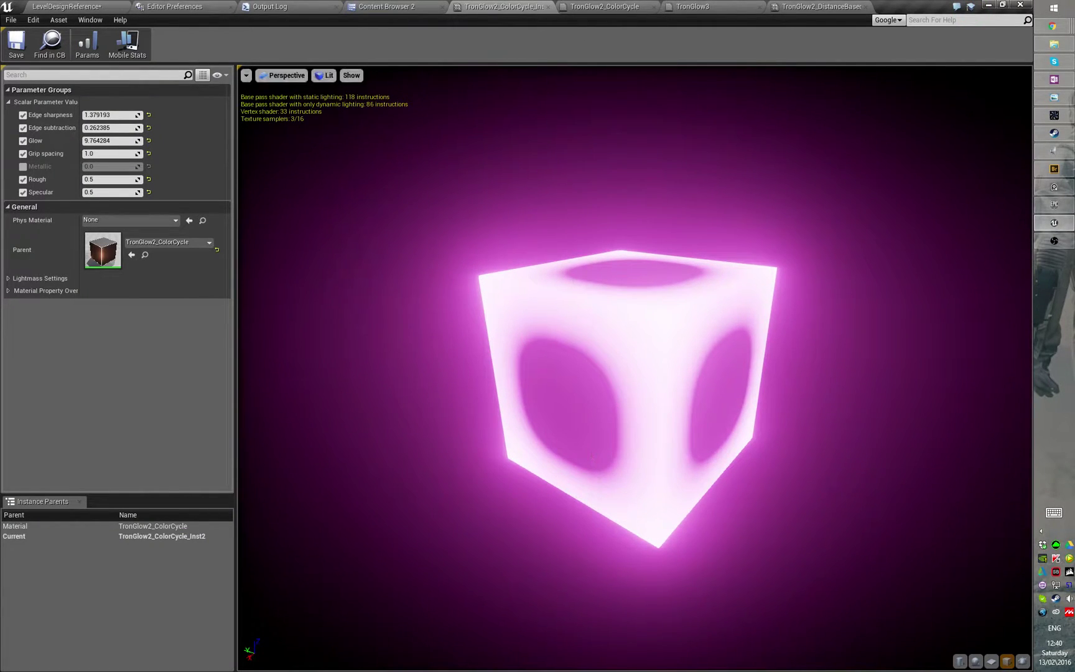
left_click(701, 15)
Examine the TronGlow3 node chain from Absolute World Position and Camera Position through to the Clamp node.
scroll(692, 343, "up", 4)
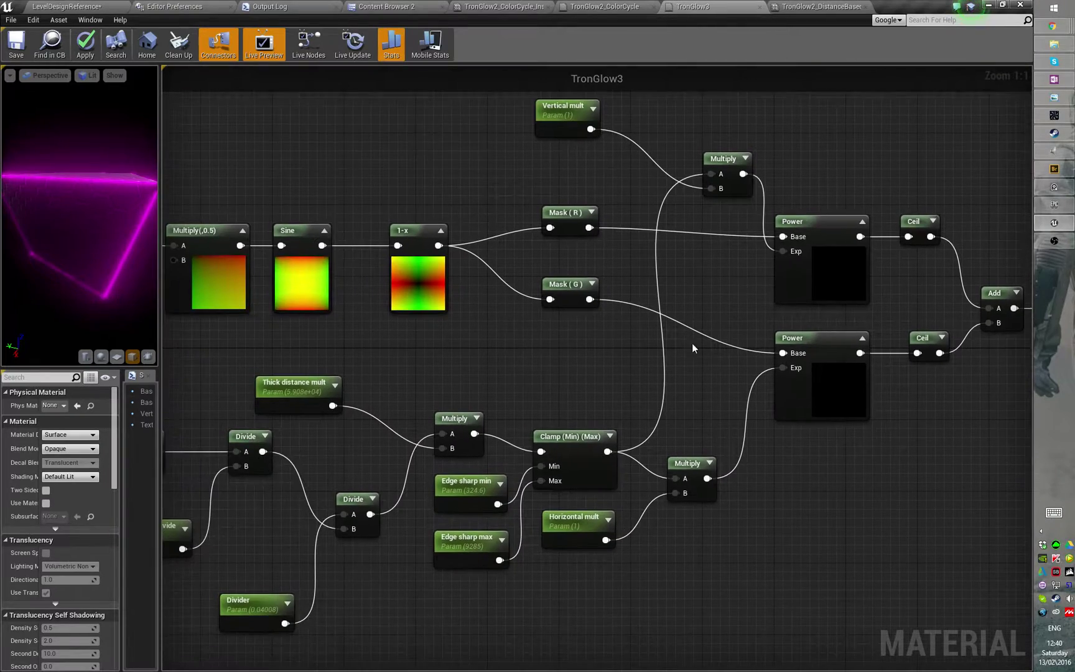
left_click_drag(550, 297, 601, 428)
right_click_drag(602, 432, 705, 413)
left_click(405, 434)
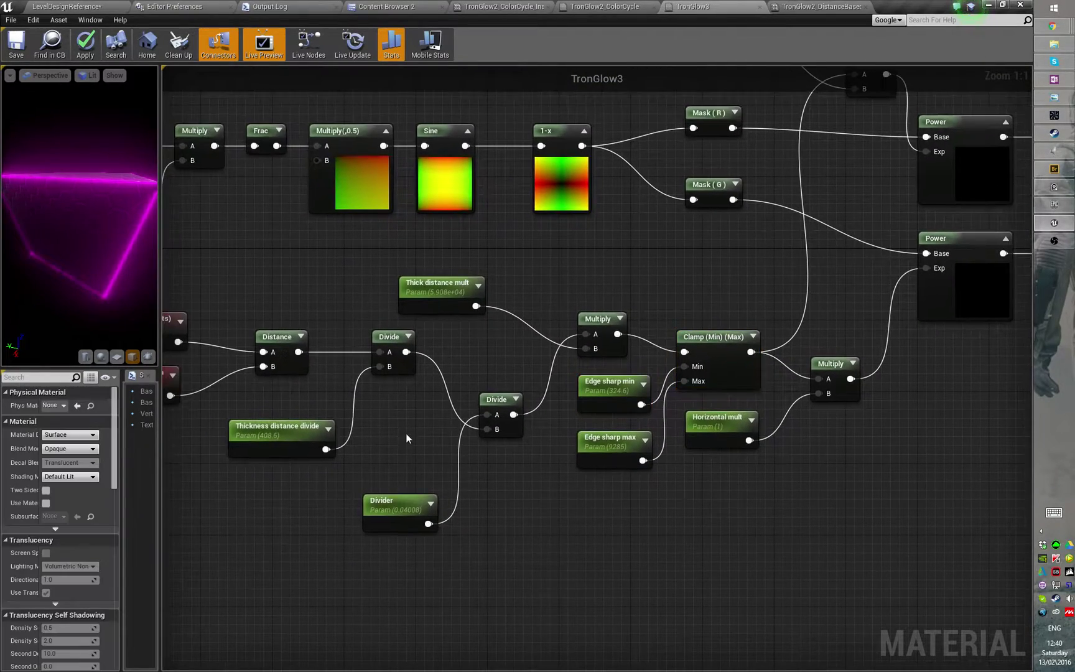
right_click_drag(406, 434, 512, 431)
scroll(464, 388, "down", 1)
left_click_drag(266, 266, 787, 566)
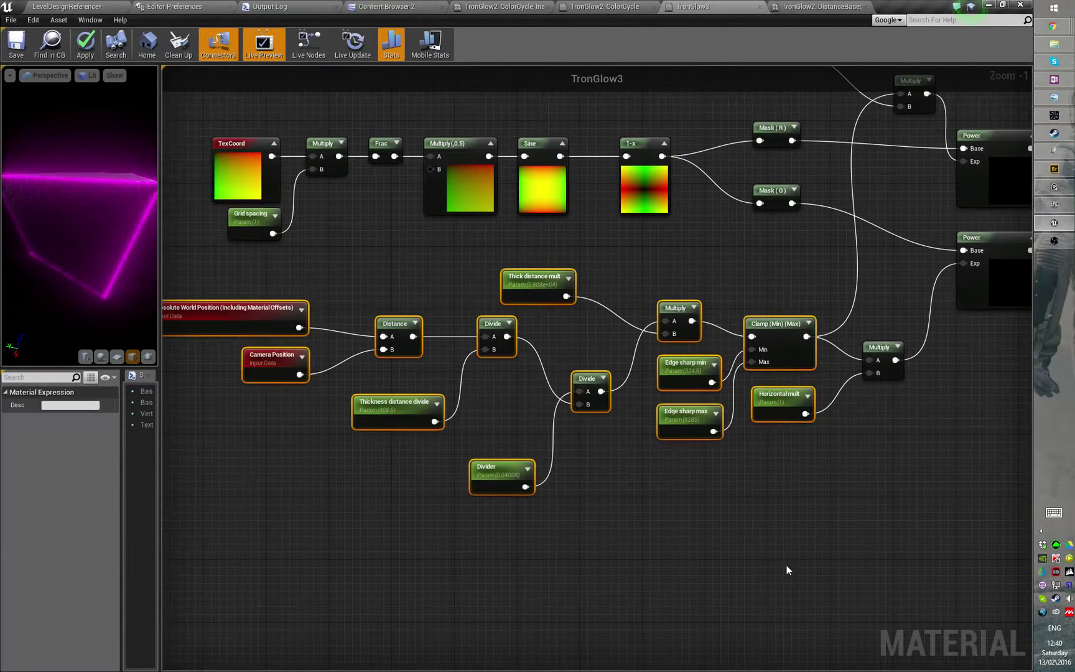
left_click(391, 310)
left_click_drag(520, 527, 523, 529)
left_click(570, 545)
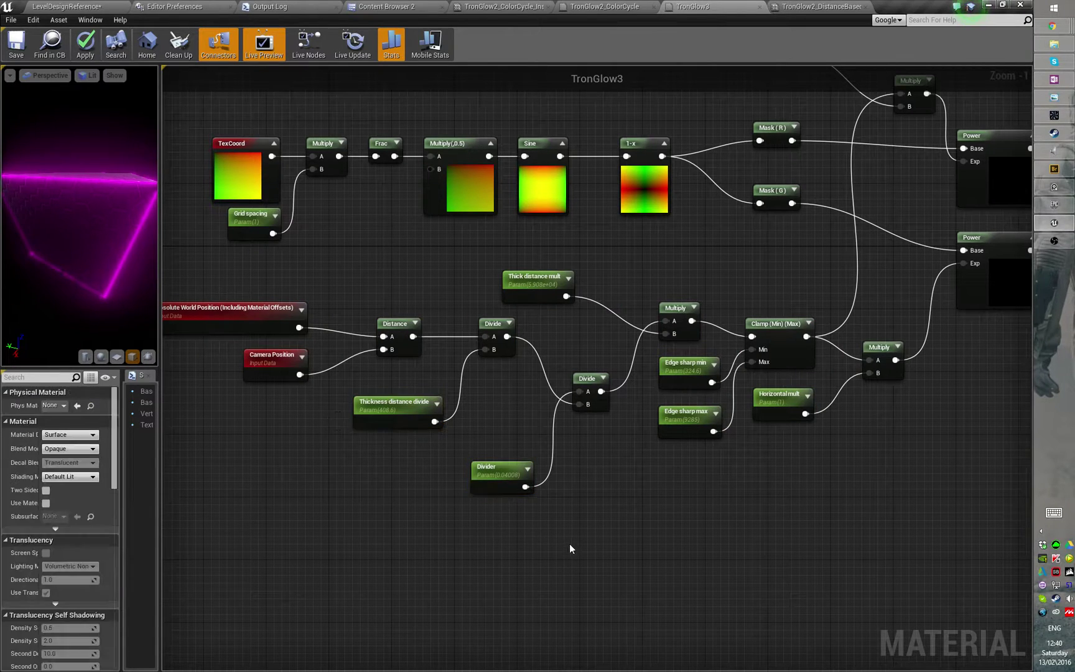
Move the Divider parameter node to just below Thickness distance divide and nudge the Distance node slightly.
left_click_drag(331, 418, 546, 543)
left_click(546, 543)
left_click_drag(501, 483, 410, 466)
mouse_move(411, 350)
left_mouse_down()
mouse_move(562, 488)
mouse_move(399, 349)
left_mouse_up()
Examine the two Divide nodes and the Thickness distance divide and Divider parameters that feed them.
right_click_drag(611, 438, 552, 424)
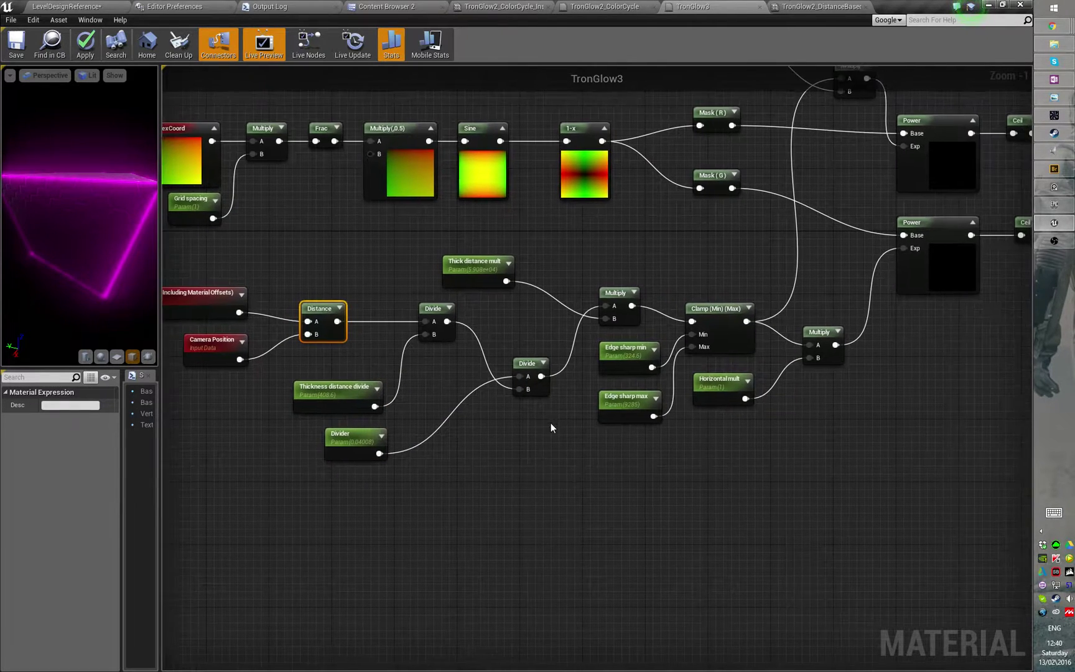
right_click_drag(470, 434, 474, 434)
left_click(434, 317)
left_click(406, 346)
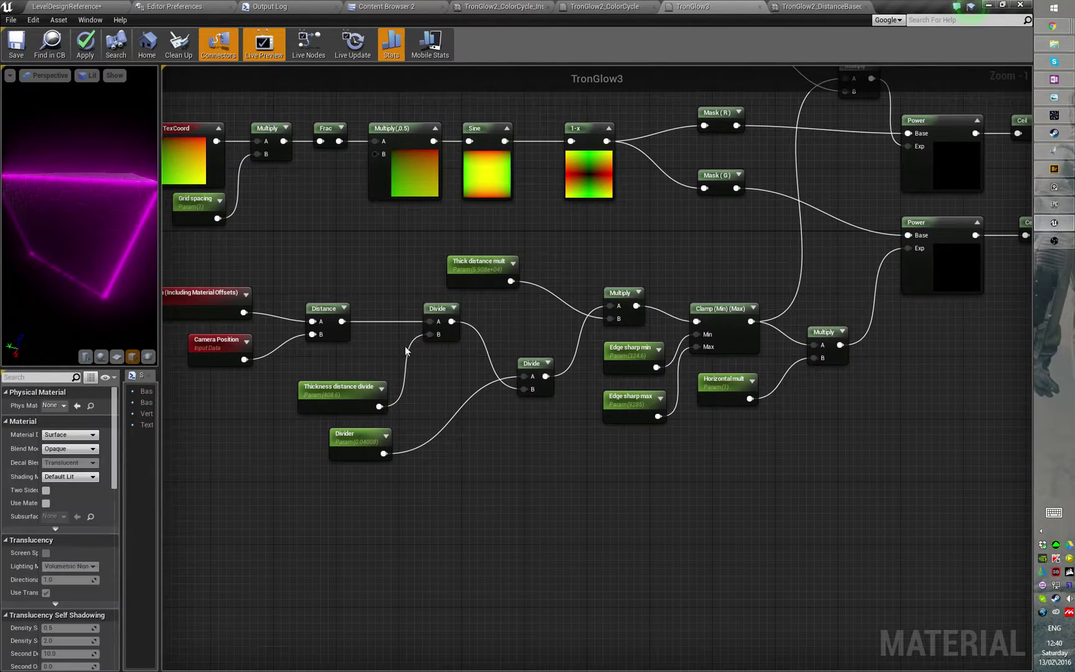
left_click(438, 324)
left_click(505, 445)
left_click_drag(414, 296, 567, 475)
left_click(566, 471)
left_click(566, 475)
right_click_drag(448, 444, 445, 448)
left_click_drag(350, 372, 493, 487)
right_click_drag(492, 483, 461, 477)
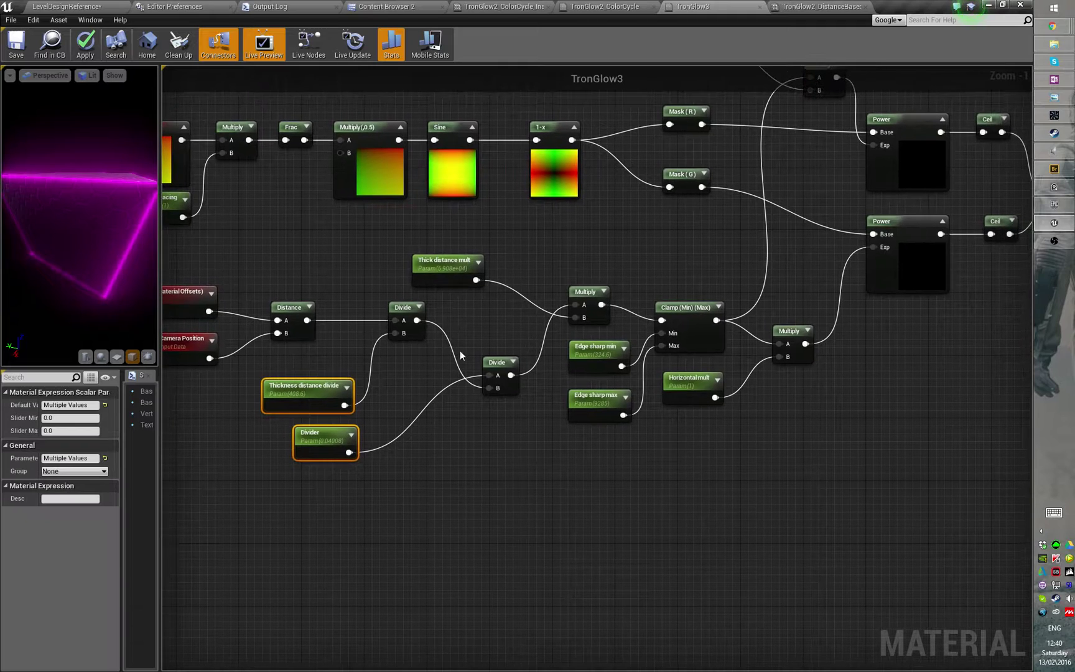
Shift the Thick distance mult parameter node slightly toward its Multiply node and inspect it with the second Divide.
left_click_drag(453, 265, 477, 265)
right_click_drag(372, 339, 361, 385)
left_click_drag(362, 389, 535, 560)
left_click(535, 560)
left_click(469, 317)
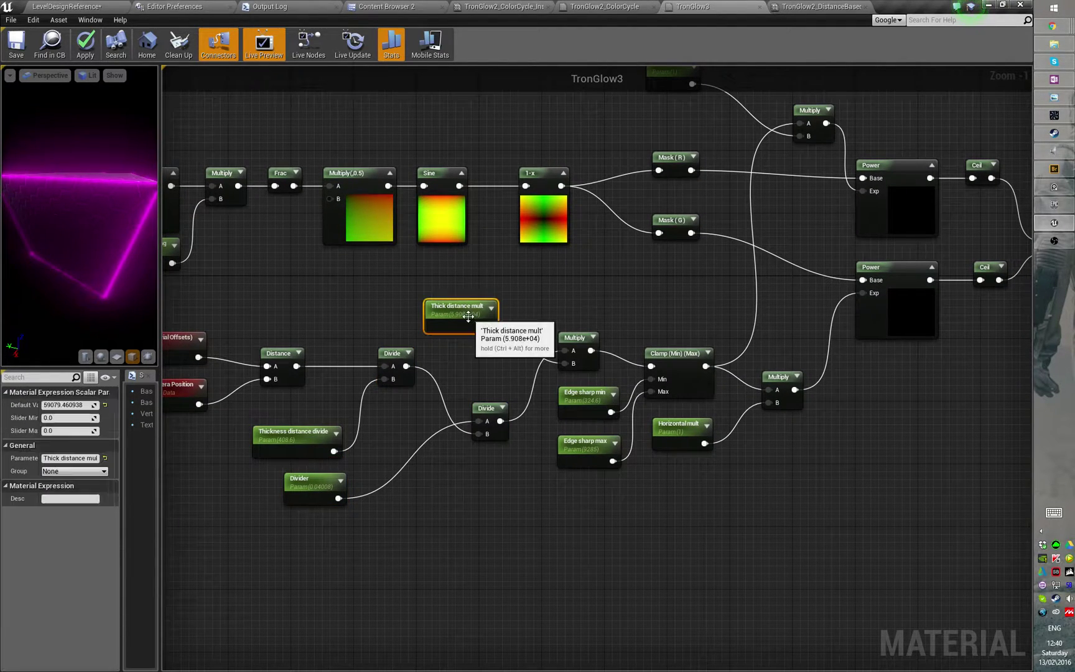
left_click(483, 415)
Inspect the Clamp node and its Edge sharp min and Edge sharp max parameters.
left_click(684, 372)
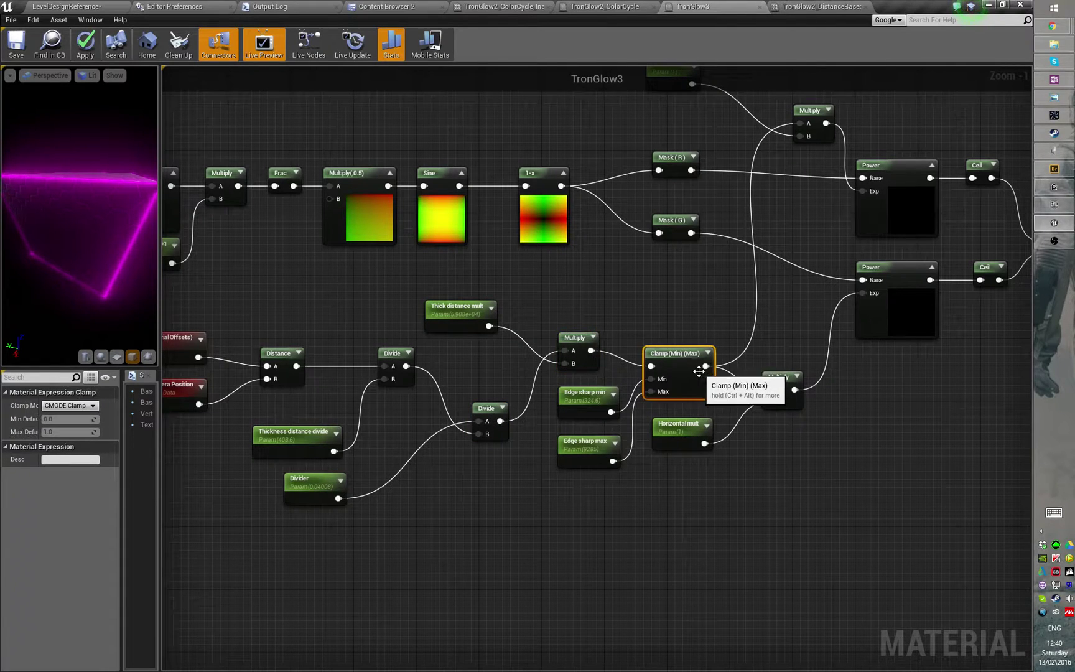
left_click(569, 408)
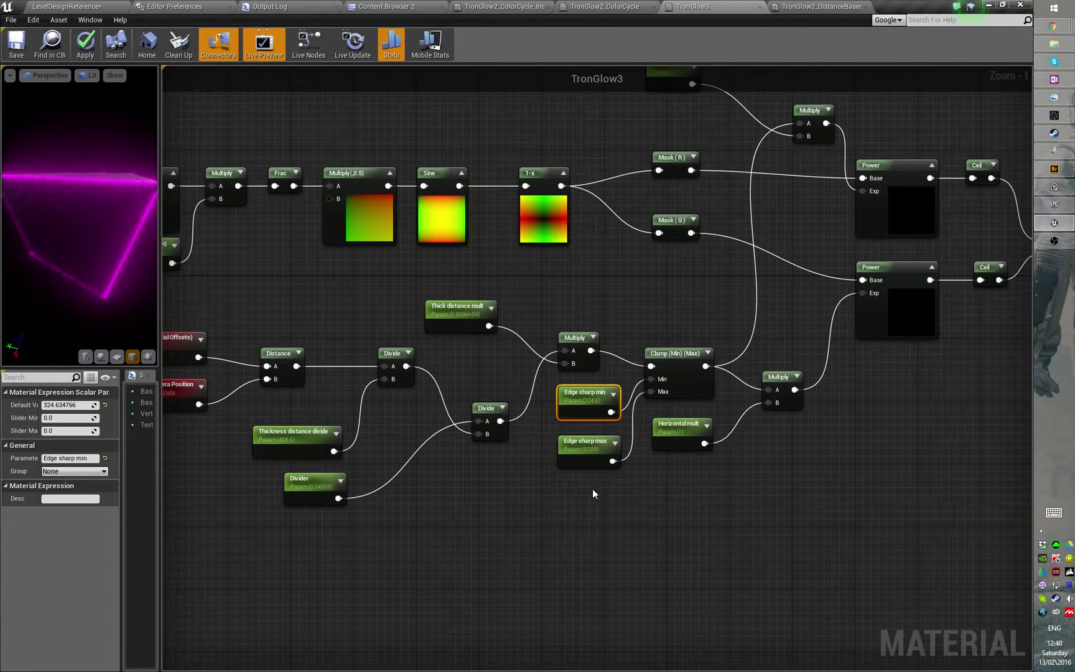
left_click(581, 455)
right_click_drag(612, 488, 601, 488)
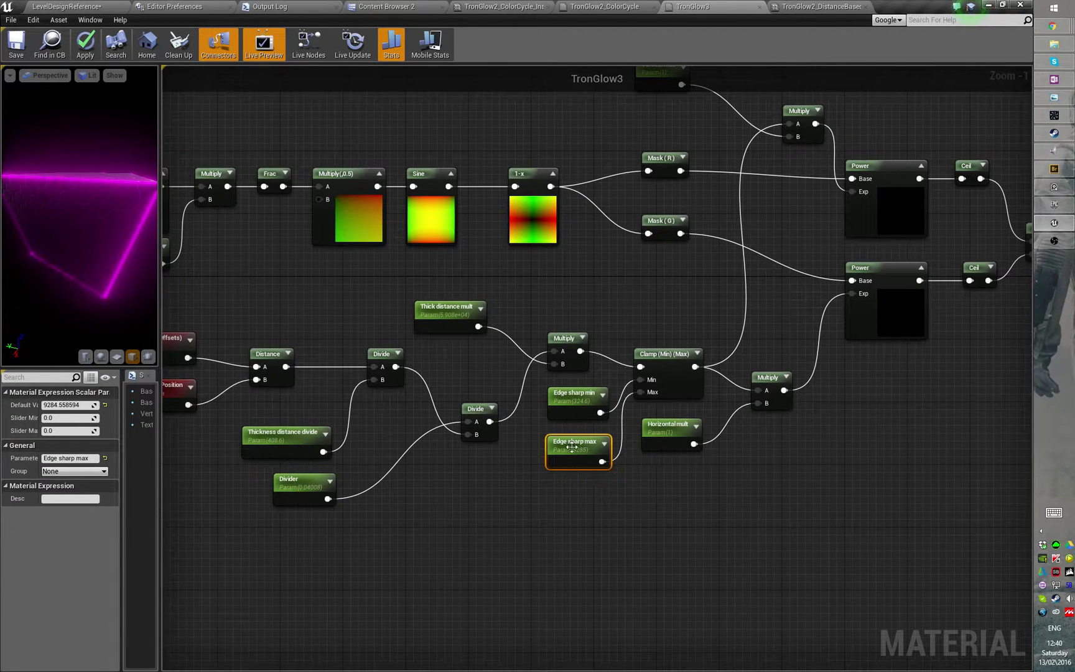
right_click_drag(575, 455, 579, 446)
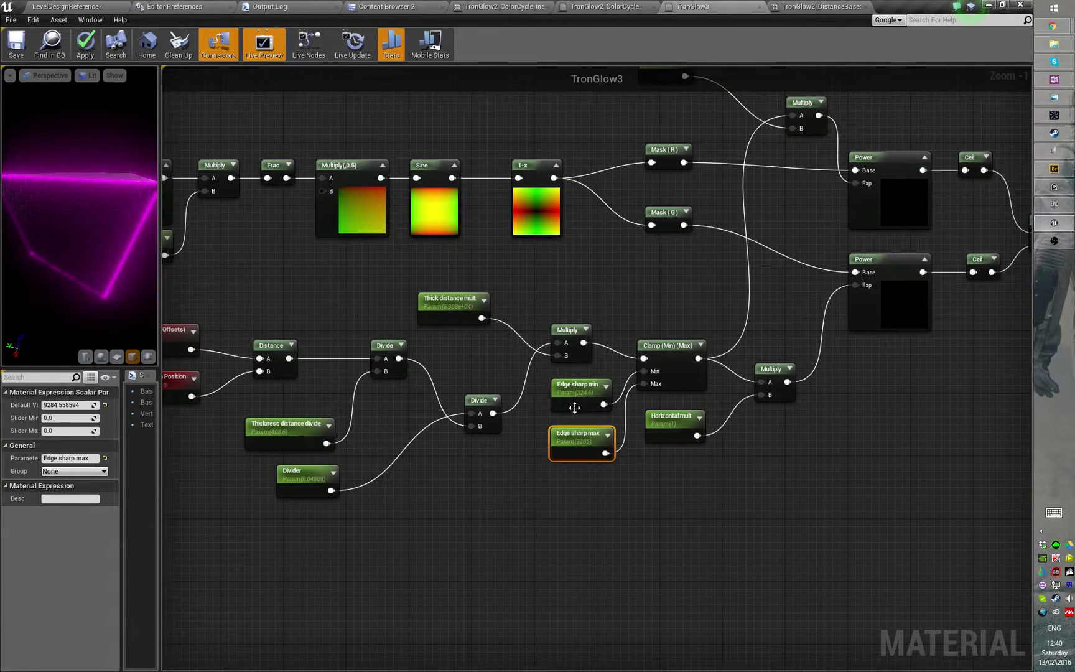
Move the Horizontal mult parameter node clear below the Clamp node and review the Vertical mult branch.
right_click_drag(688, 462, 644, 456)
left_click_drag(626, 413, 650, 437)
right_click_drag(764, 390, 714, 399)
right_click_drag(659, 310, 670, 411)
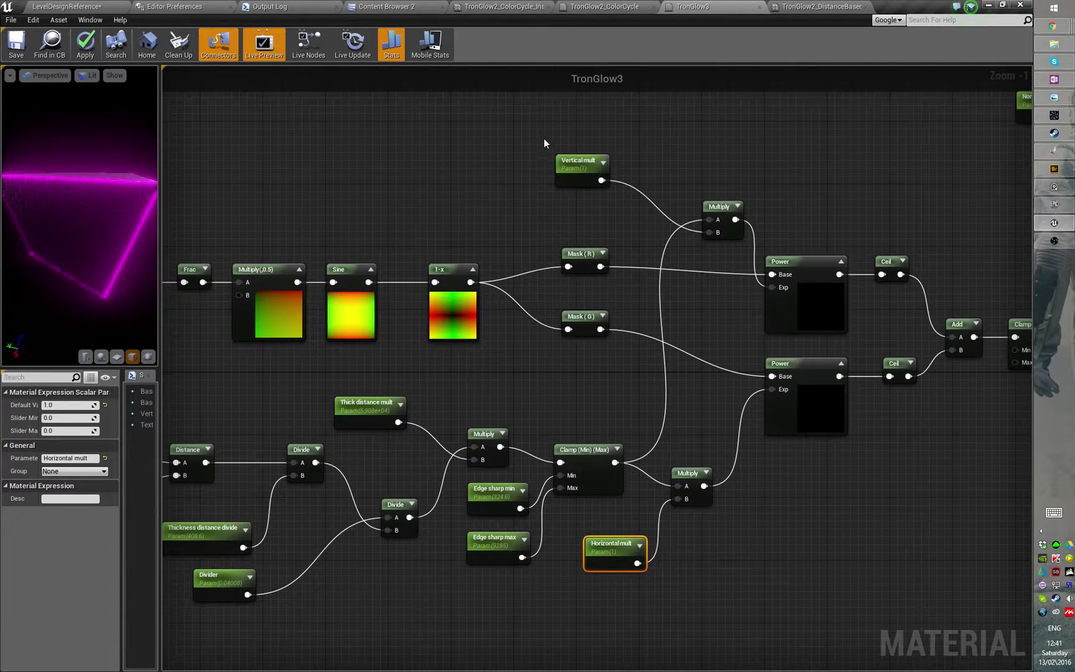
right_click(622, 235)
right_click_drag(631, 468, 629, 430)
mouse_move(621, 515)
left_mouse_down()
mouse_move(698, 578)
mouse_move(602, 472)
mouse_move(602, 525)
left_mouse_up()
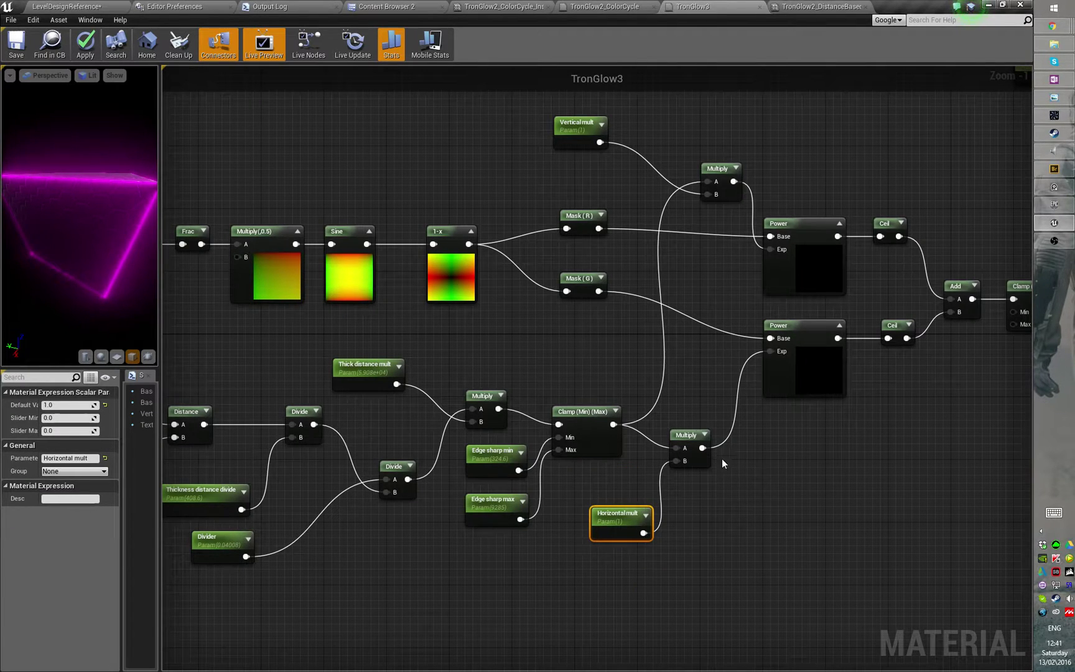
right_click_drag(685, 409, 671, 394)
left_click(644, 348)
Review the complete TronGlow3 edge mask and distance-based thickness network at a wider view.
key("Home")
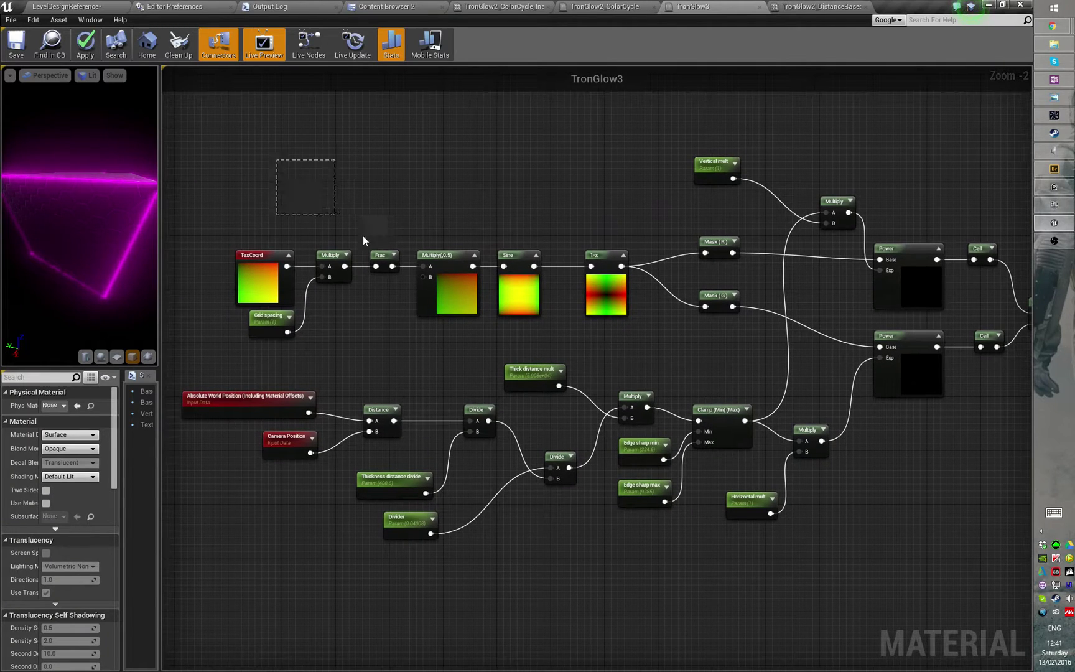
left_click_drag(363, 236, 879, 559)
left_click(918, 470)
right_click_drag(740, 472, 693, 439)
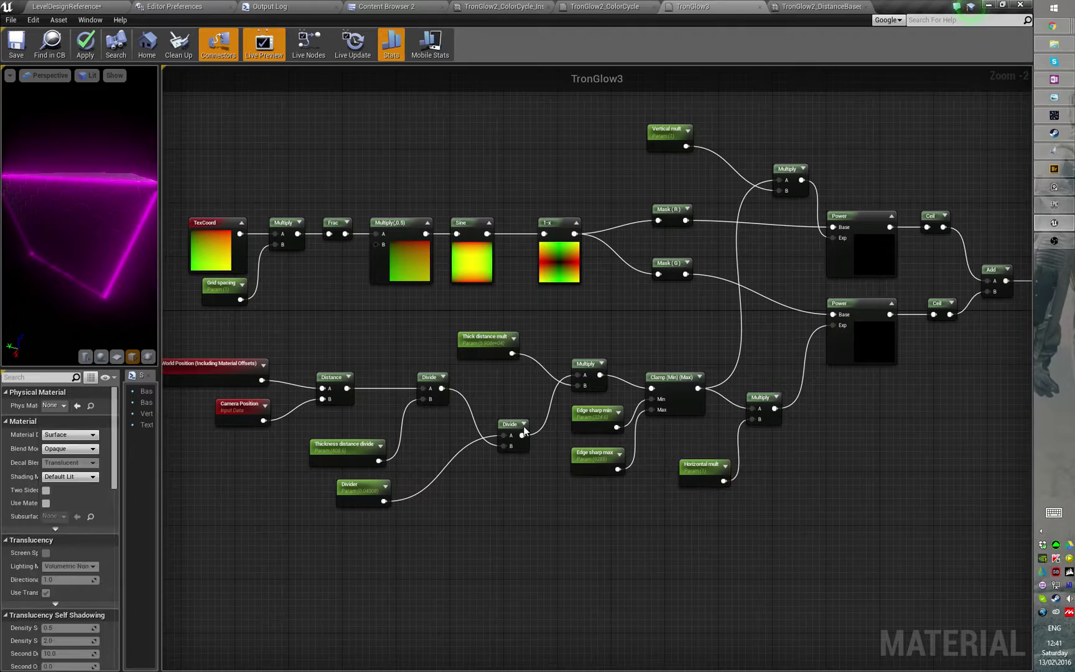
In the LevelDesignReference level, duplicate the magenta glow cube and place the copy in open floor space at X 3272.1.
left_click(66, 6)
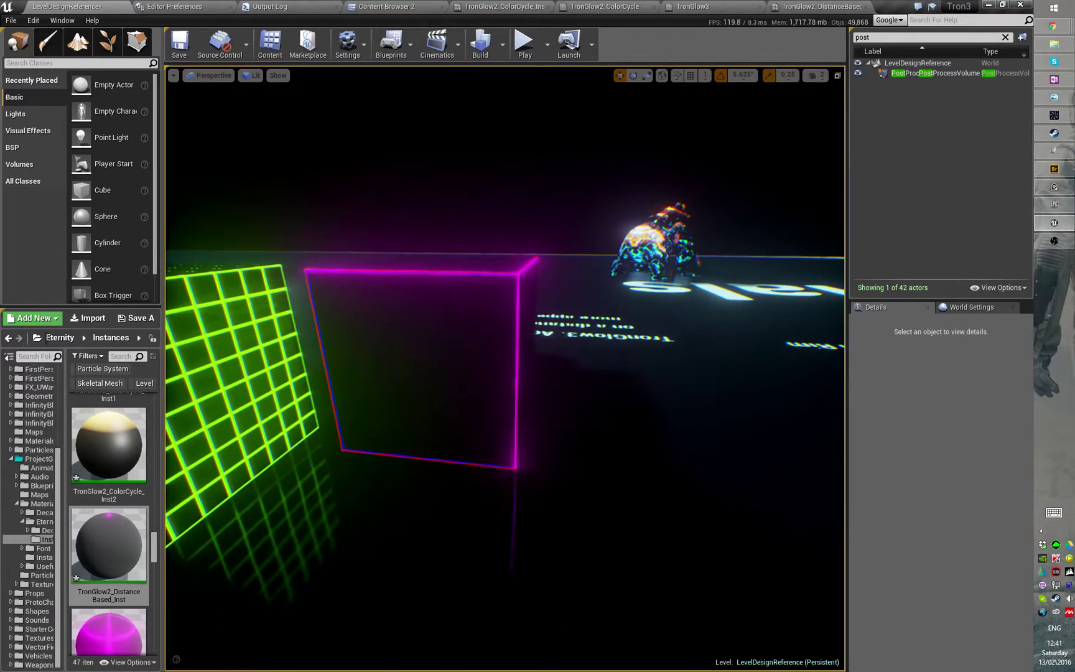
right_click_drag(530, 361, 498, 378)
left_click(530, 361)
key("d")
left_click_drag(418, 372, 228, 390, "alt")
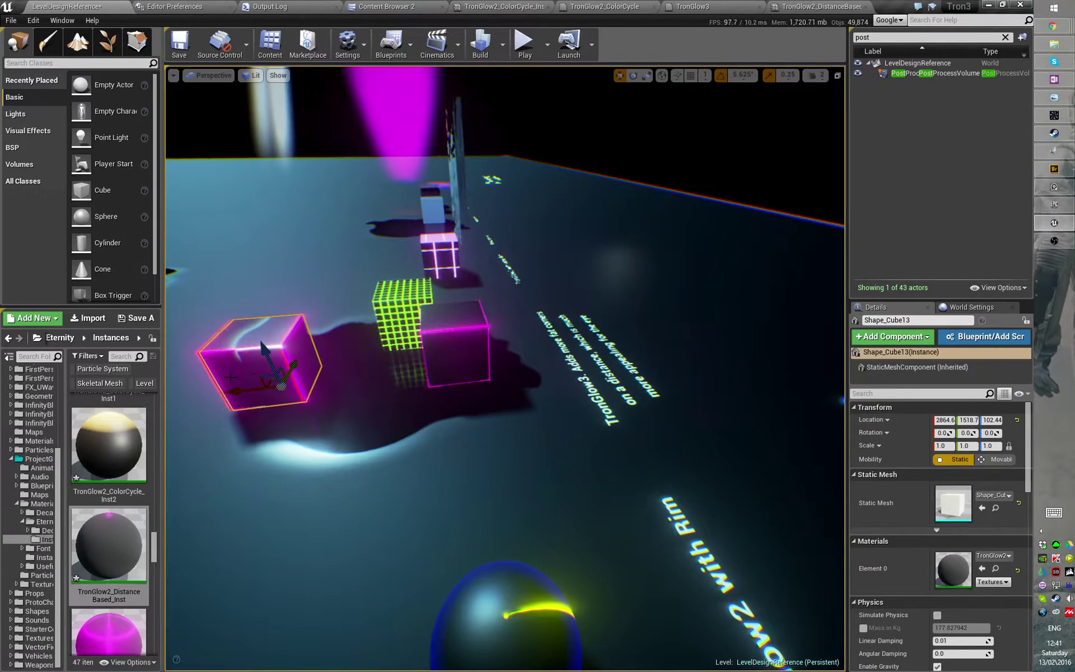
key("a")
mouse_move(228, 390)
right_mouse_down()
mouse_move(184, 392)
mouse_move(215, 391)
right_mouse_up()
left_click_drag(597, 344, 365, 379)
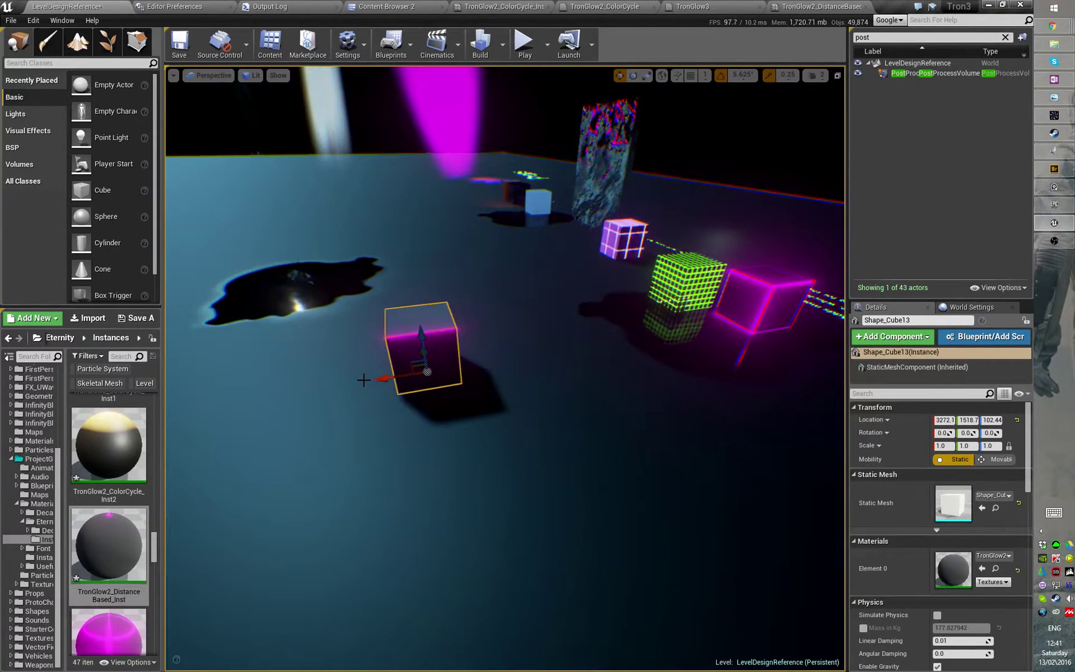
Stretch the duplicated cube along its Y axis to a scale of 9.0.
key("a")
right_click_drag(365, 379, 488, 378)
key("r")
key("d")
left_click_drag(466, 372, 318, 372)
key("a")
right_click_drag(450, 370, 473, 372)
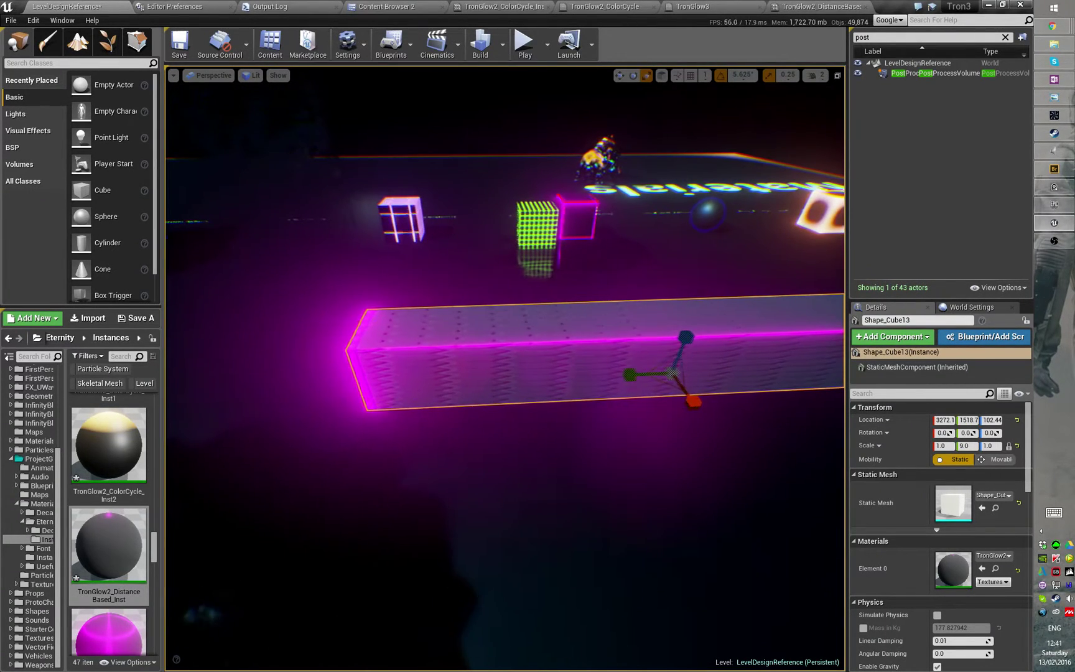
Duplicate the TronGlow2_DistanceBased_Inst material instance, apply the copy to the stretched cube and view its glowing edges.
left_click(528, 418)
left_click(528, 348)
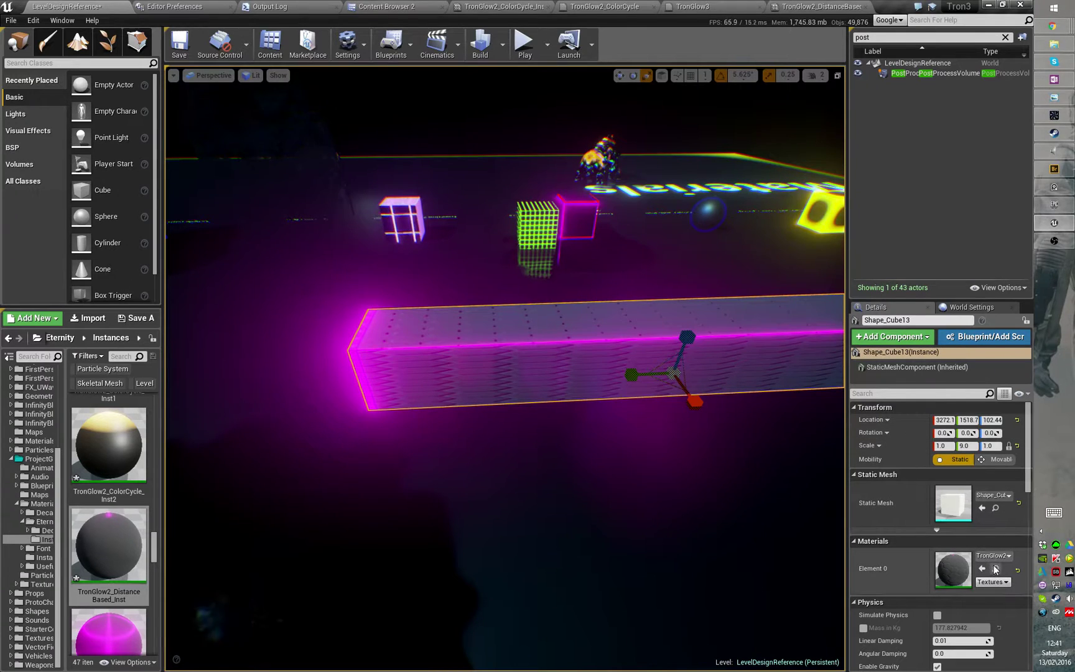
right_click(129, 542)
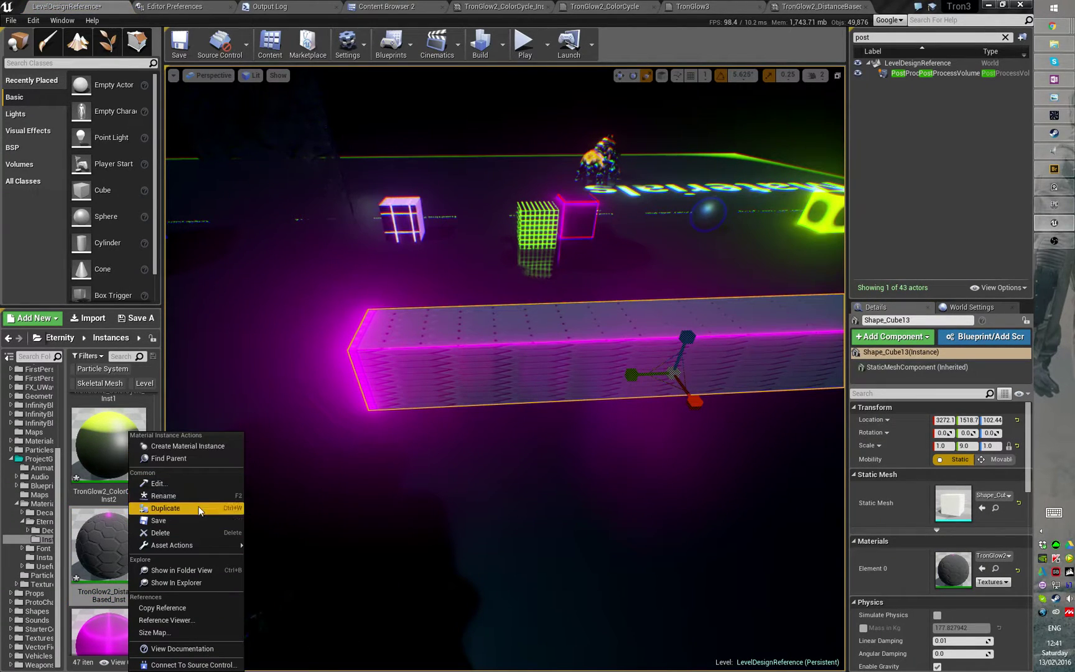
left_click(165, 508)
key("Return")
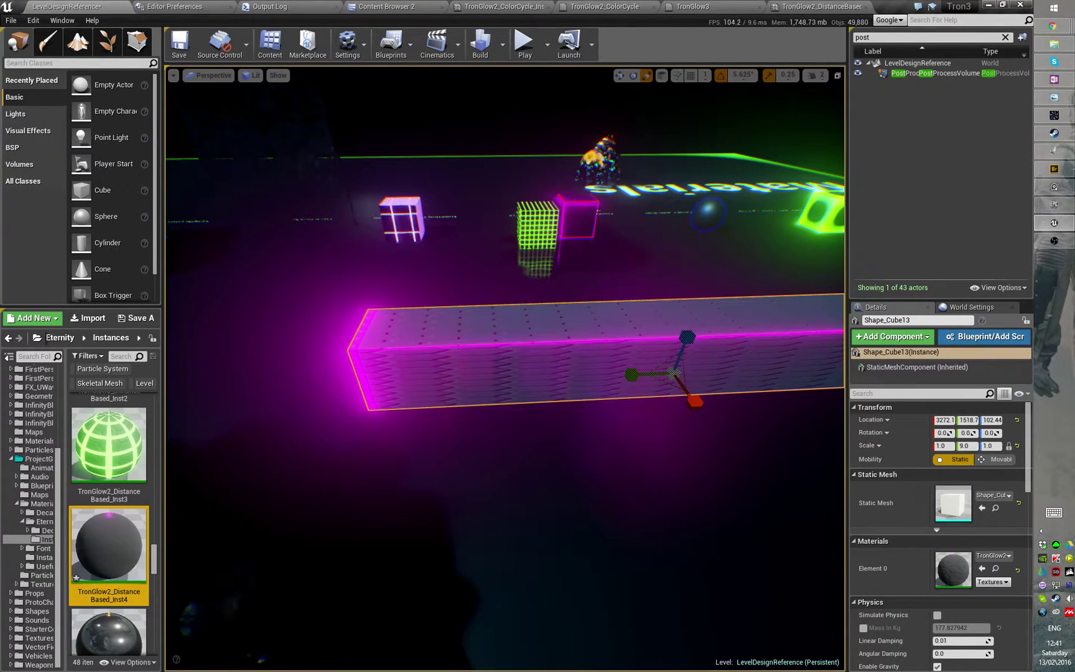
left_click_drag(120, 540, 499, 342)
mouse_move(499, 343)
right_mouse_down()
mouse_move(542, 280)
mouse_move(547, 318)
mouse_move(516, 343)
right_mouse_up()
right_click(444, 380)
left_click(660, 94)
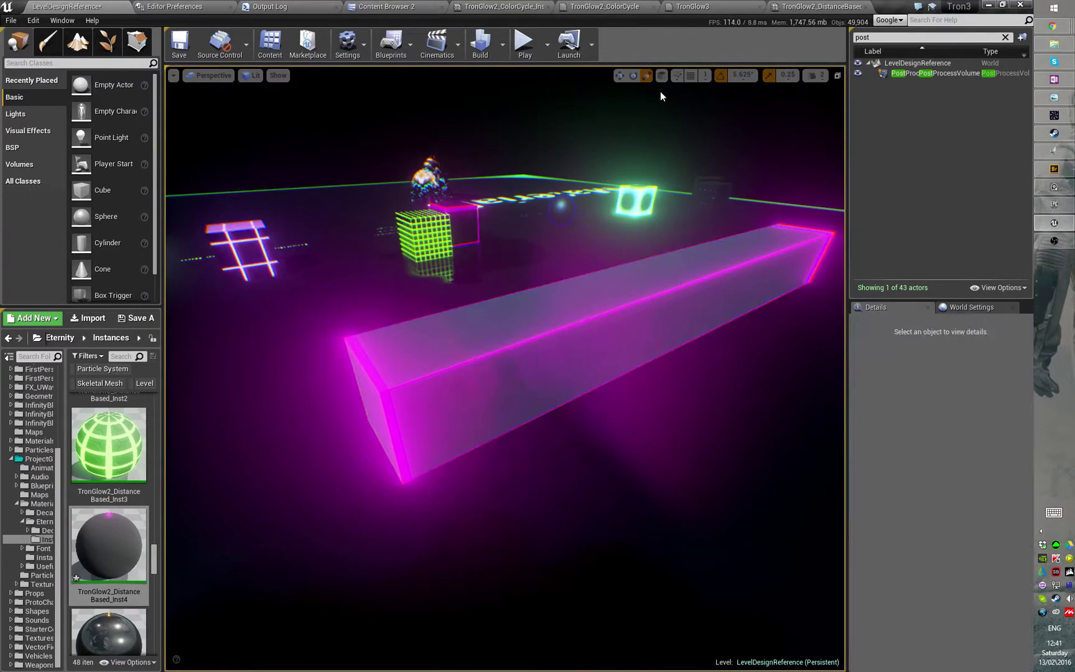
right_click_drag(660, 93, 660, 197)
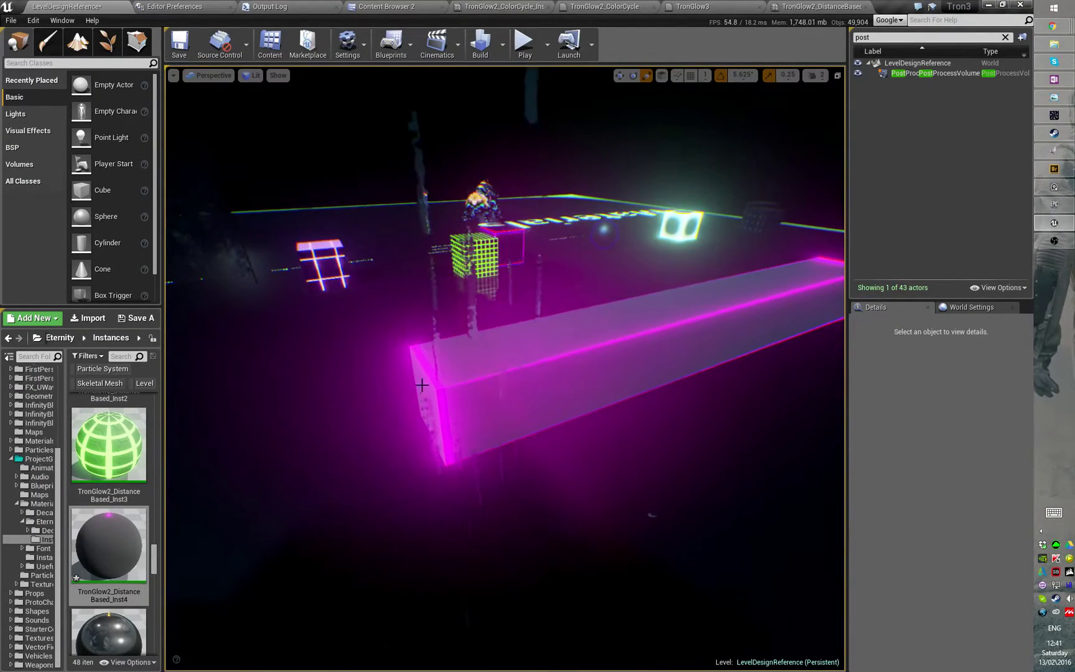
Look over the stretched cube's glow from several angles, then open the TronGlow2_DistanceBased_Inst4 material instance and turn its preview cube.
right_click_drag(428, 379, 473, 353)
mouse_move(634, 404)
right_mouse_down()
mouse_move(654, 368)
mouse_move(651, 399)
right_mouse_up()
right_click_drag(464, 382, 447, 379)
key("w")
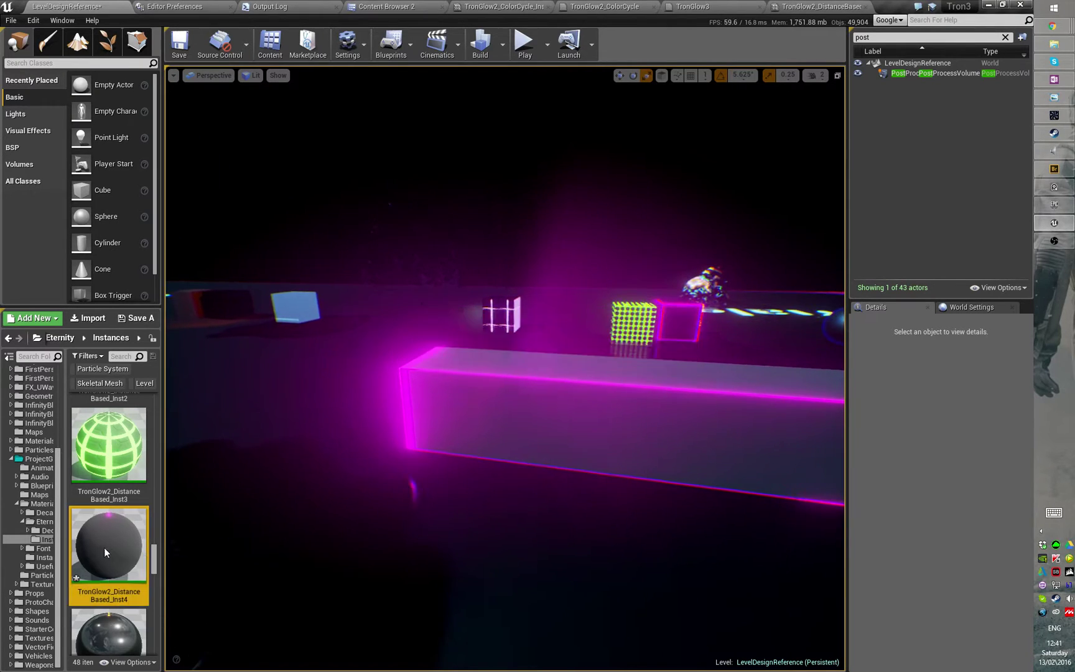
double_click(109, 547)
scroll(404, 285, "down", 8)
left_click_drag(403, 285, 442, 314)
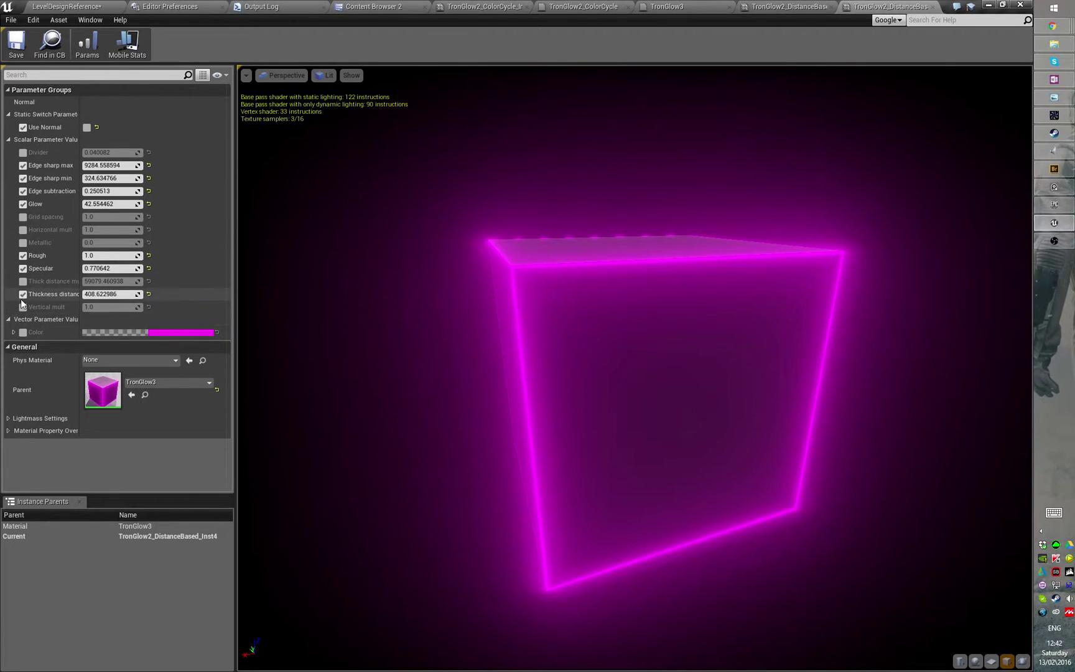
In the TronGlow3 graph, examine the Vertical mult and Horizontal mult parameters and the R and G mask branches feeding the two Power nodes.
left_click(690, 8)
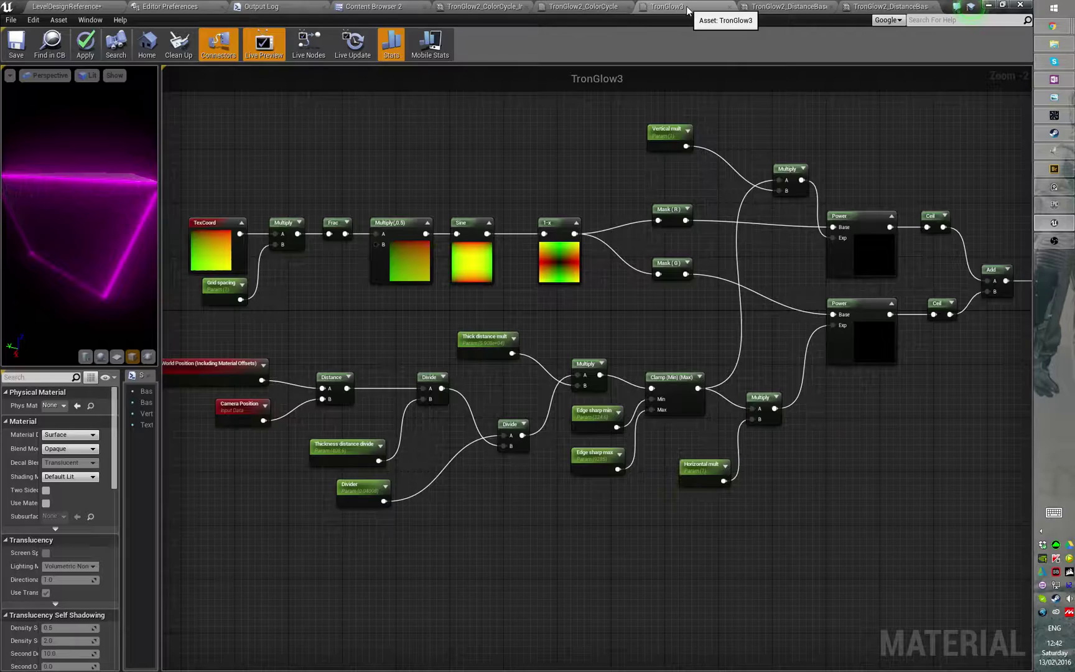
left_click(608, 155)
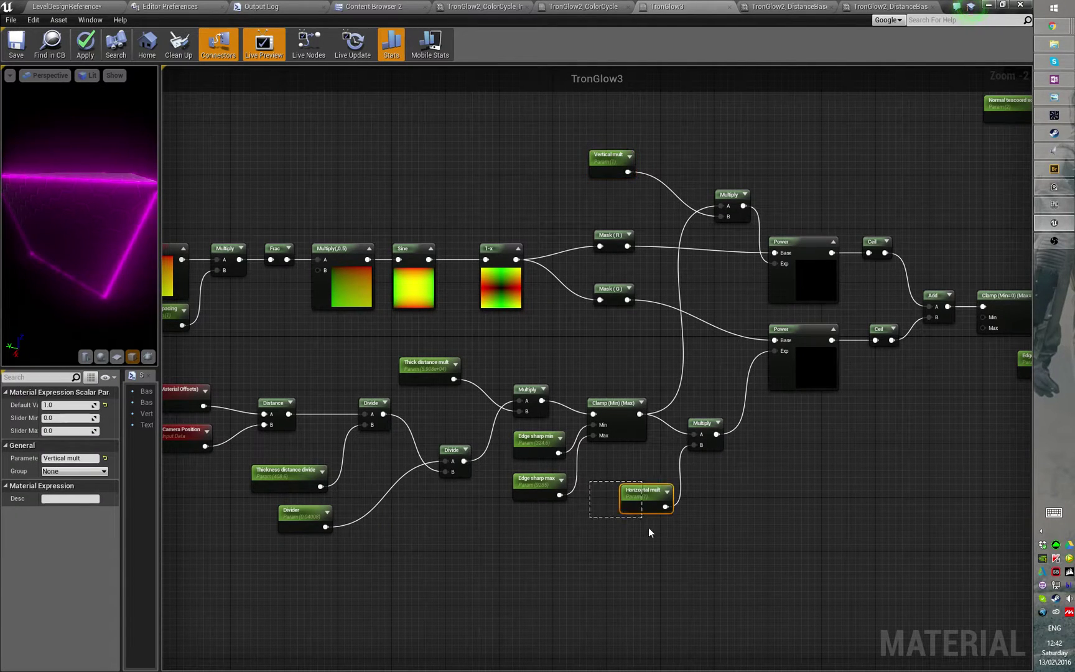
left_click_drag(648, 528, 649, 529)
left_click(527, 280)
right_click_drag(746, 244, 759, 276)
left_click_drag(611, 260, 694, 310)
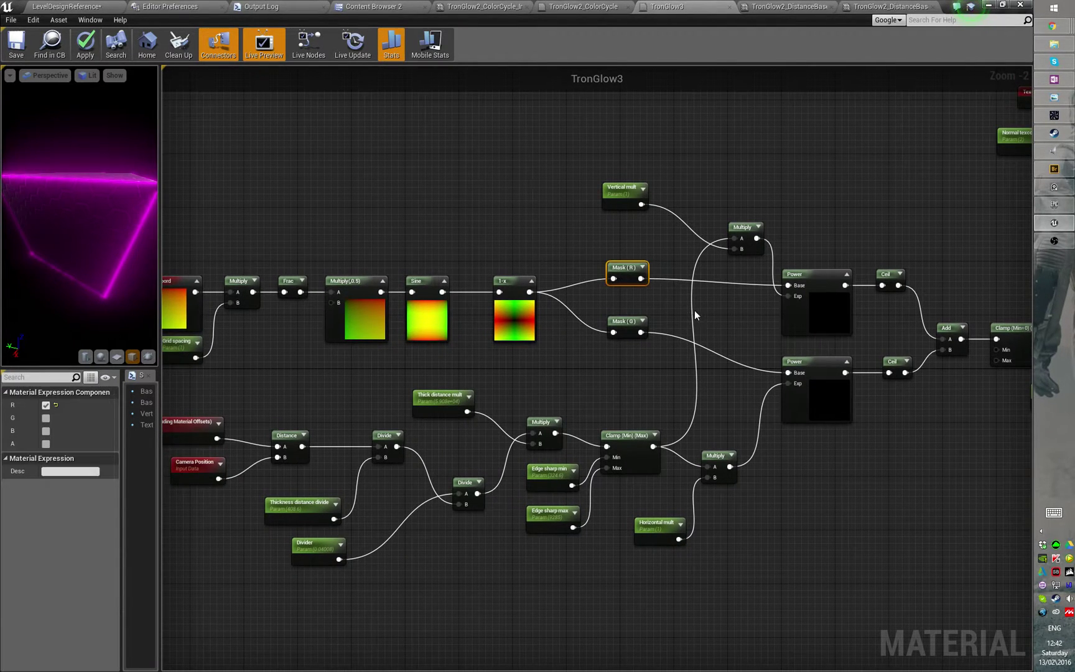
left_click(694, 310)
left_click_drag(809, 312, 809, 313)
left_click(594, 346)
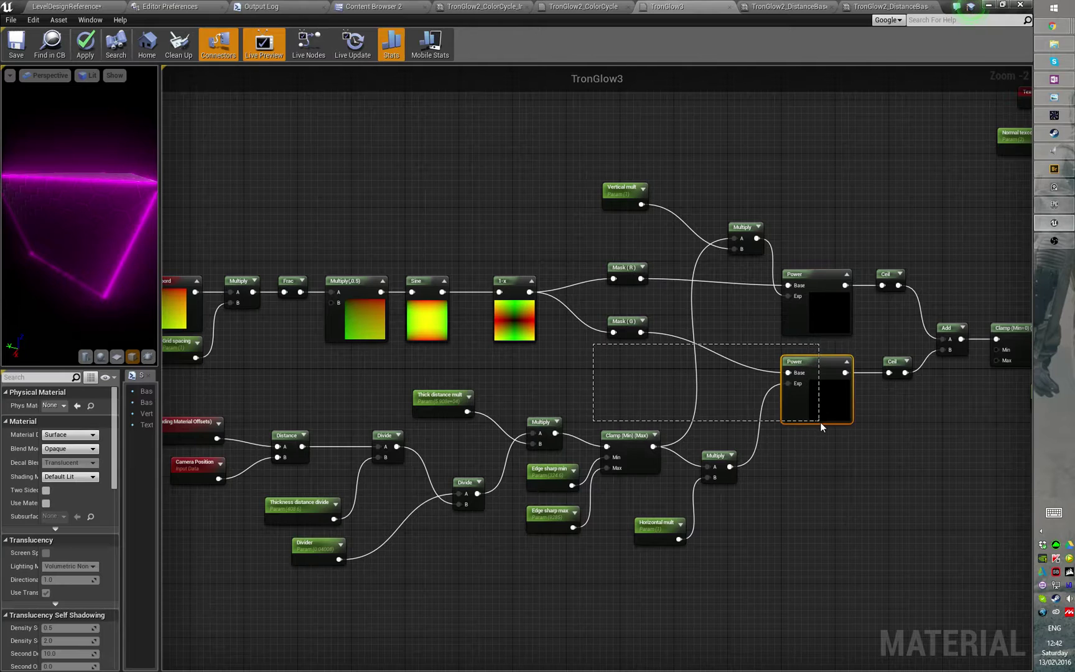
left_click_drag(820, 424, 820, 424)
left_click(815, 488)
right_click_drag(816, 488, 782, 464)
left_click_drag(573, 134, 602, 176)
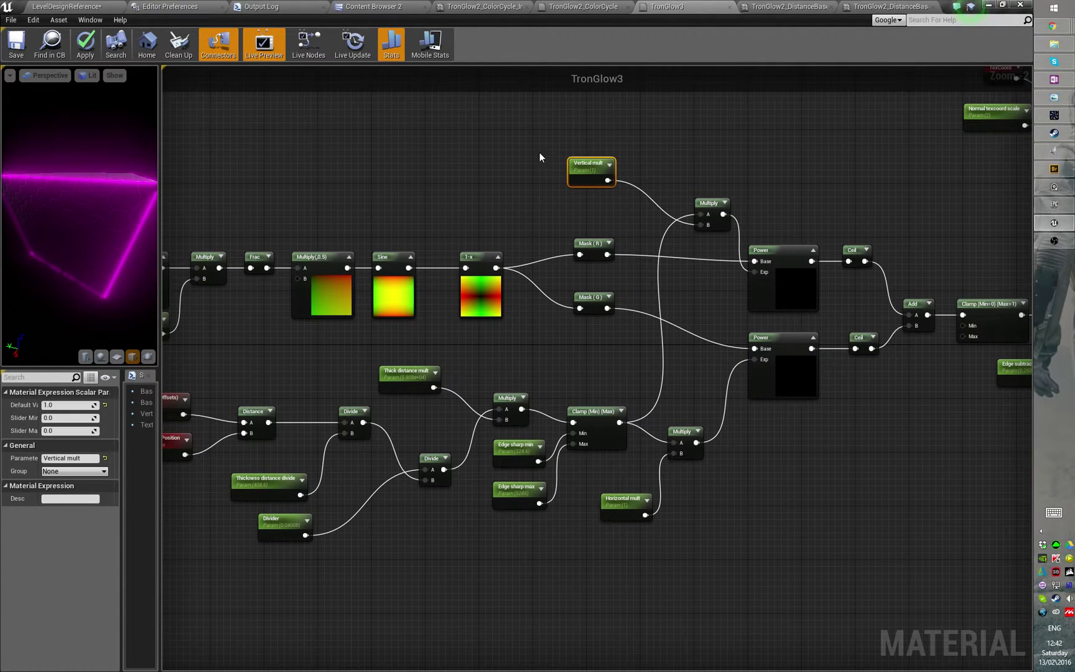
left_click_drag(539, 153, 628, 194)
left_click(702, 542)
left_click_drag(550, 107, 626, 234)
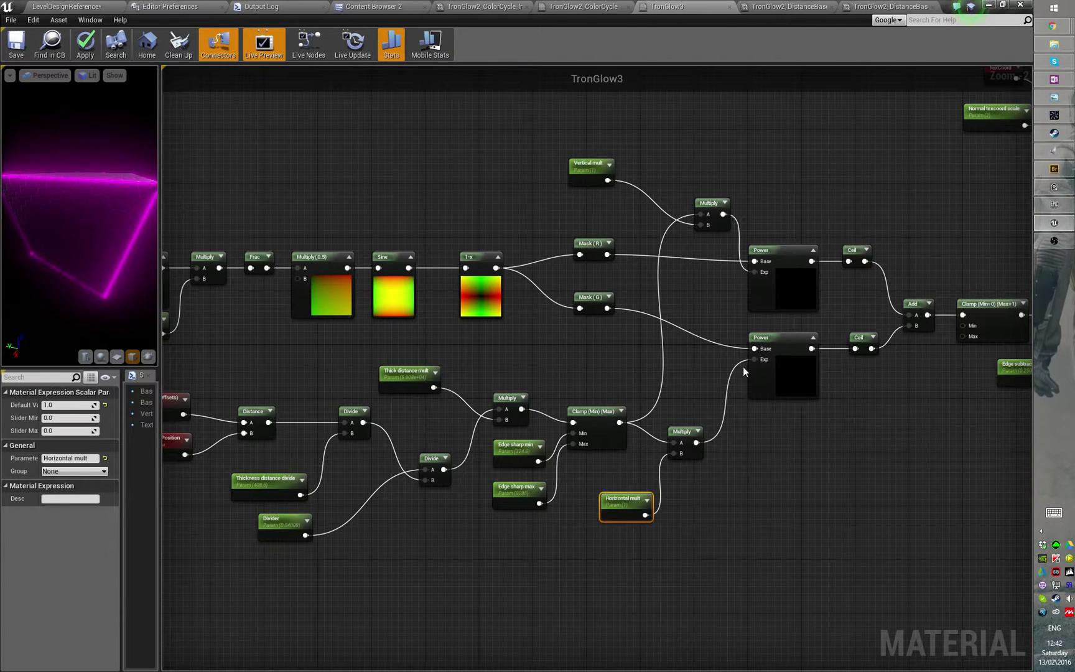
In TronGlow2_DistanceBased_Inst4, override Horizontal mult with about 7.95 and view the effect on the stretched cube in the level.
left_click(887, 6)
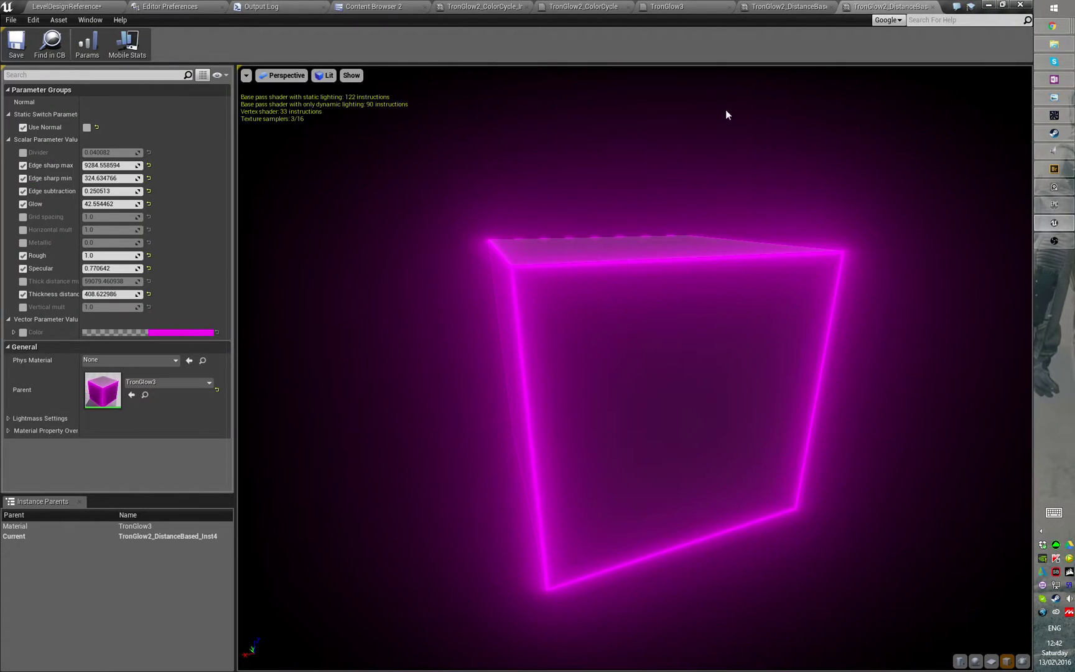
left_click(792, 12)
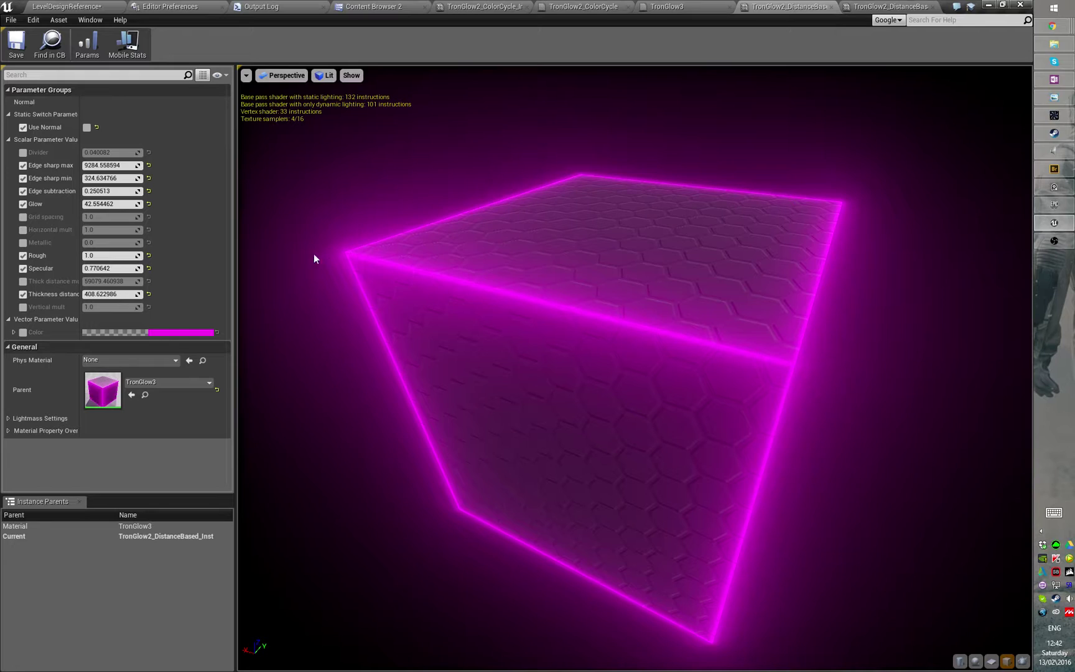
left_click(890, 7)
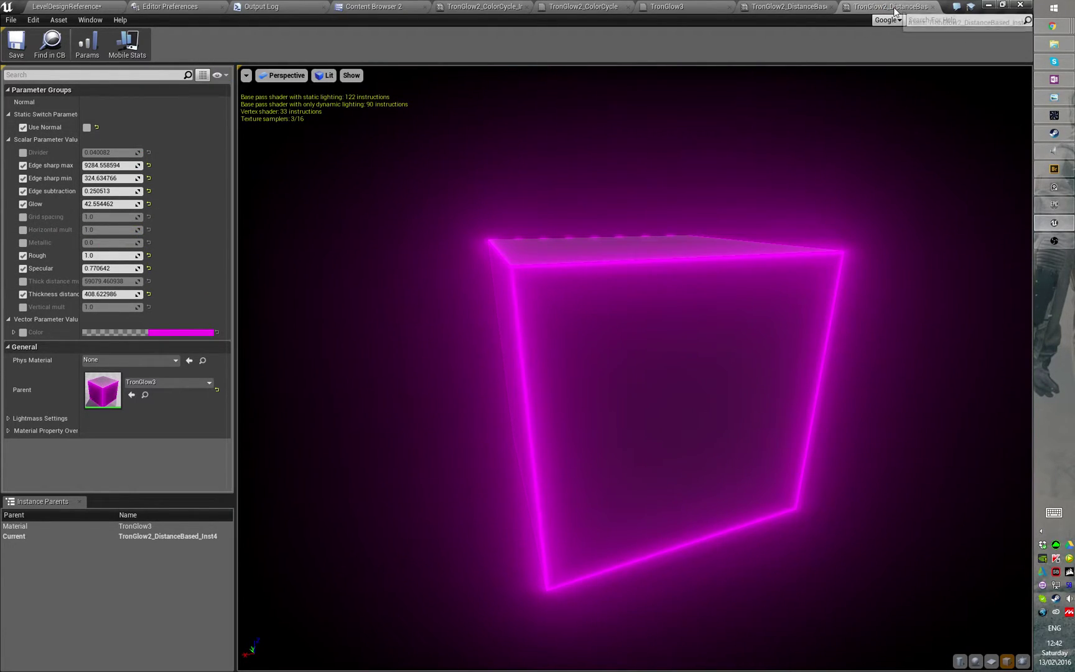
left_click(29, 230)
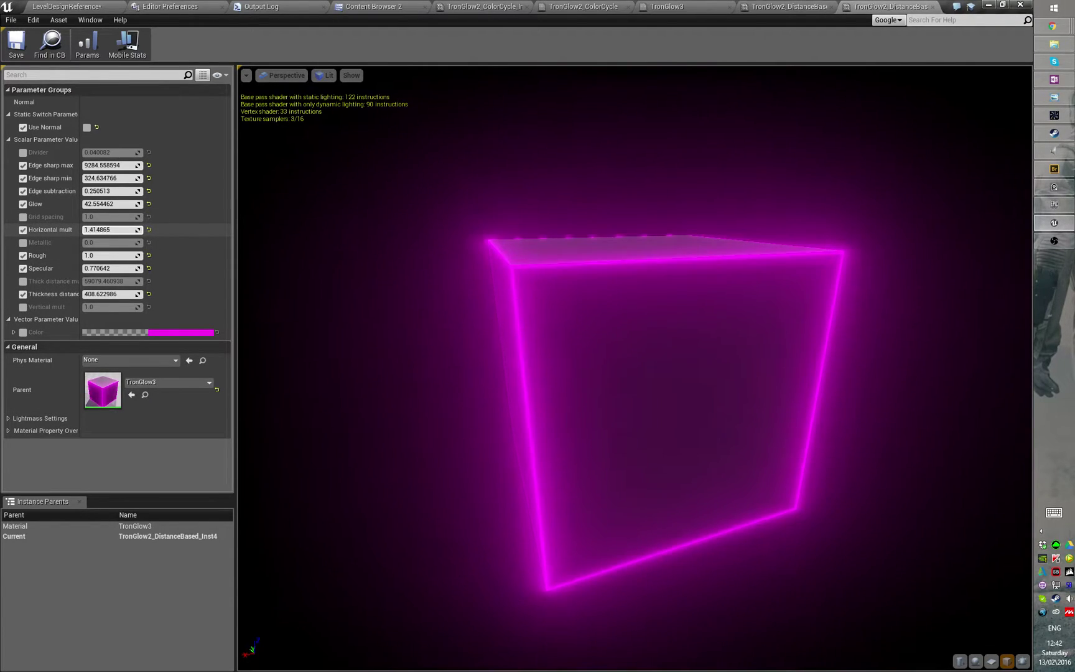
left_click_drag(111, 229, 140, 230)
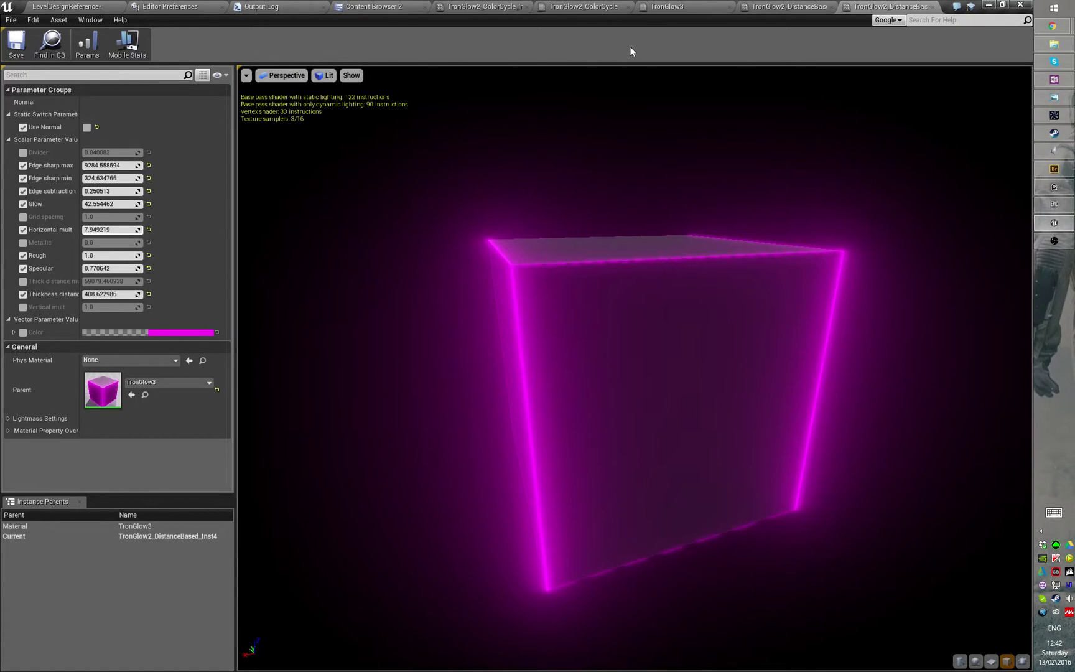
left_click(109, 9)
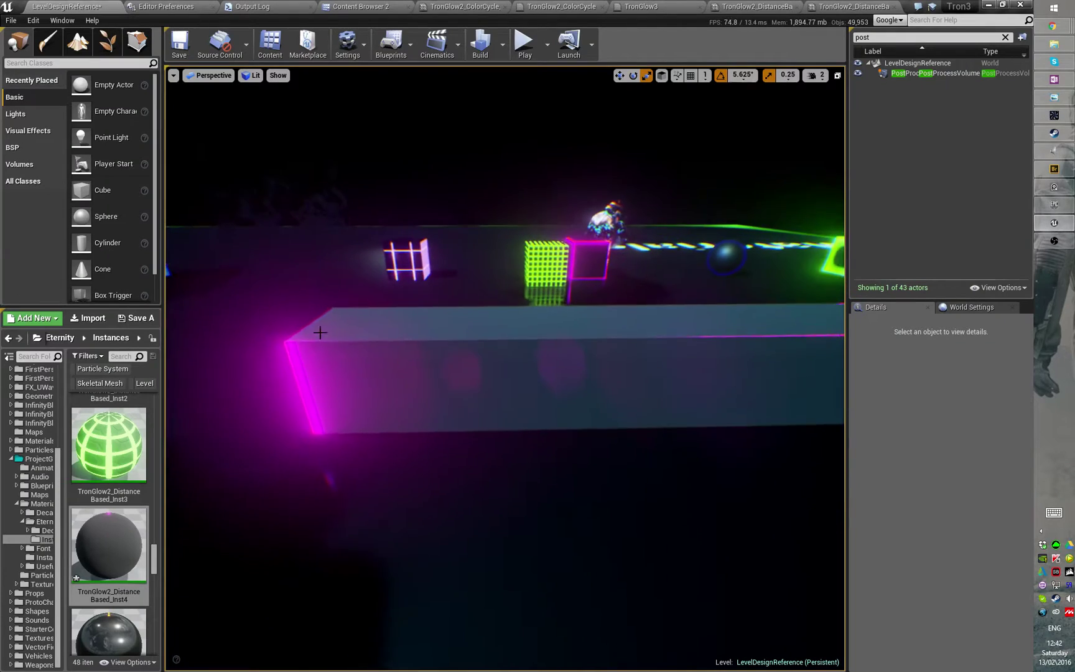
Reset Horizontal mult to 1.0, override Vertical mult with about 7.12 and view the stretched cube's edges in the level.
left_click(849, 7)
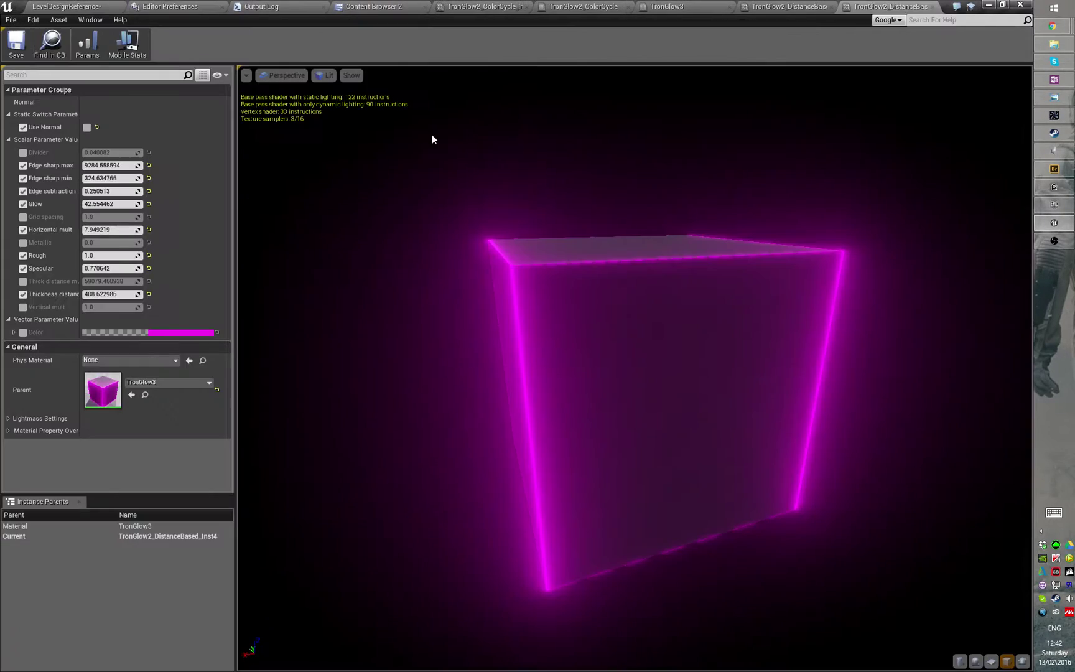
left_click(148, 230)
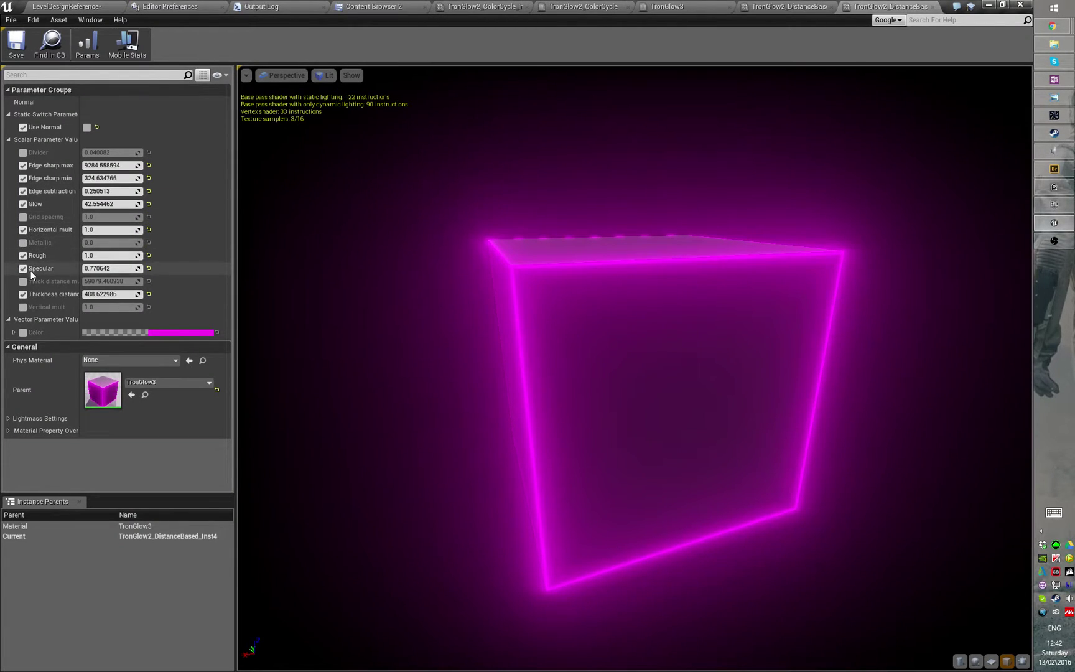
left_click(23, 230)
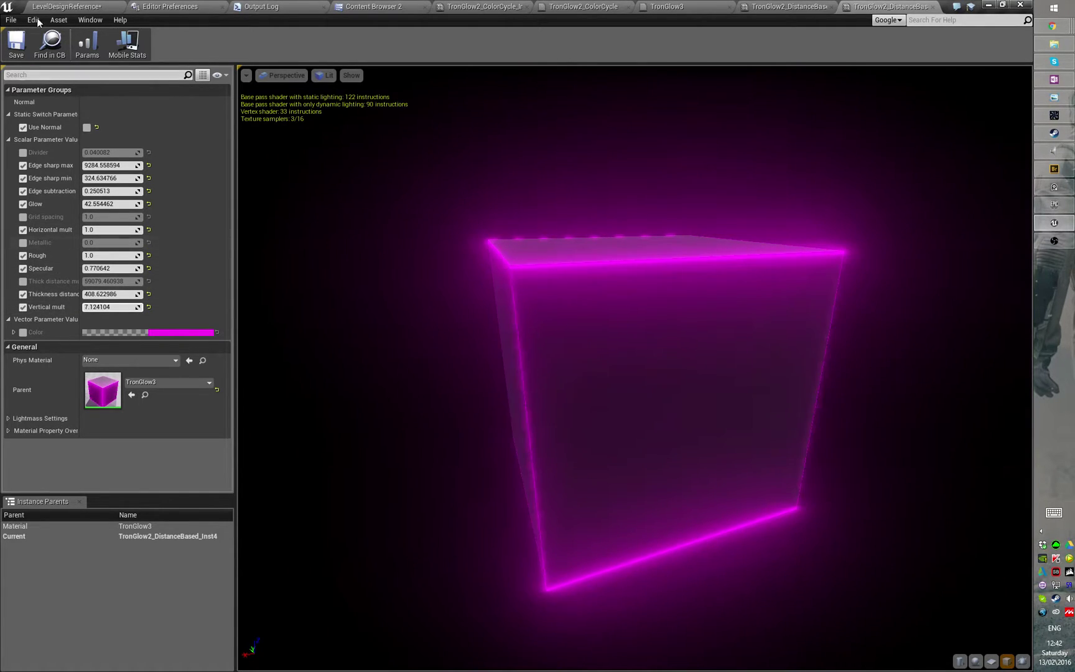
left_click(62, 6)
right_click_drag(442, 423, 471, 318)
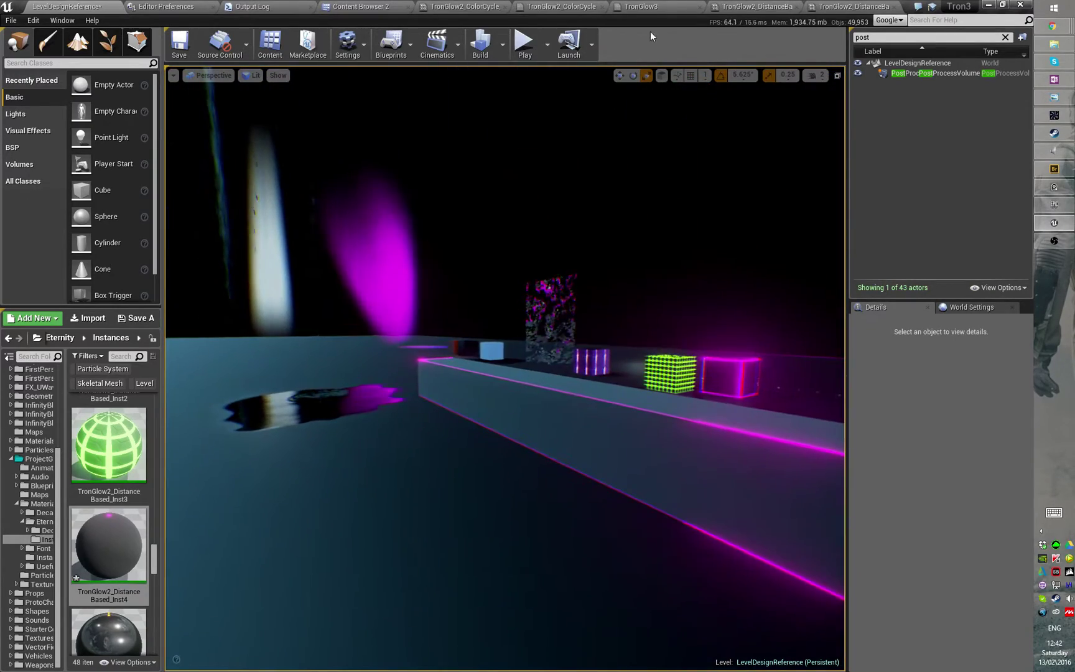
In the TronGlow3 graph, review how Vertical mult is multiplied into the exponent of the R mask's Power node.
left_click(663, 7)
right_click_drag(658, 351, 626, 346)
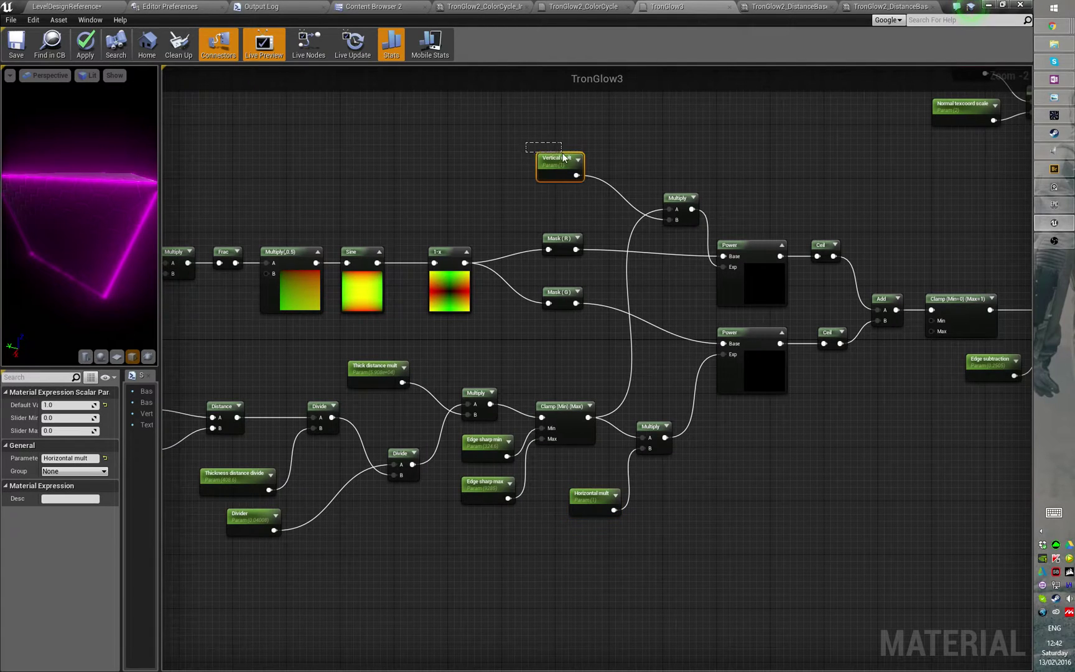
left_click(602, 135)
right_click_drag(626, 185, 665, 197)
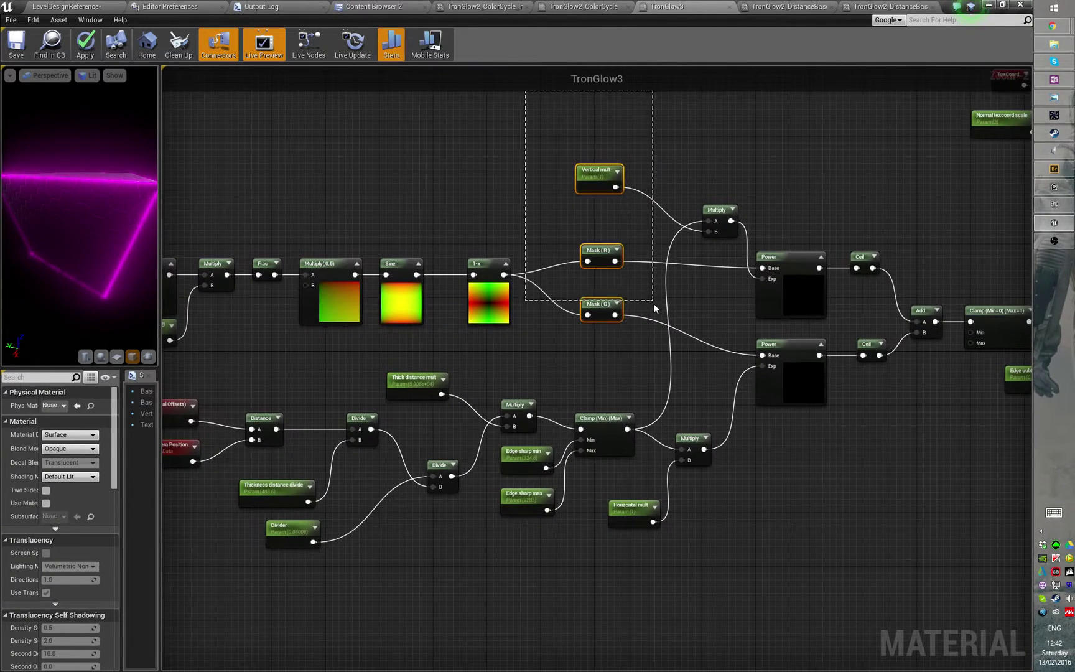
left_click_drag(653, 304, 648, 322)
left_click(641, 336)
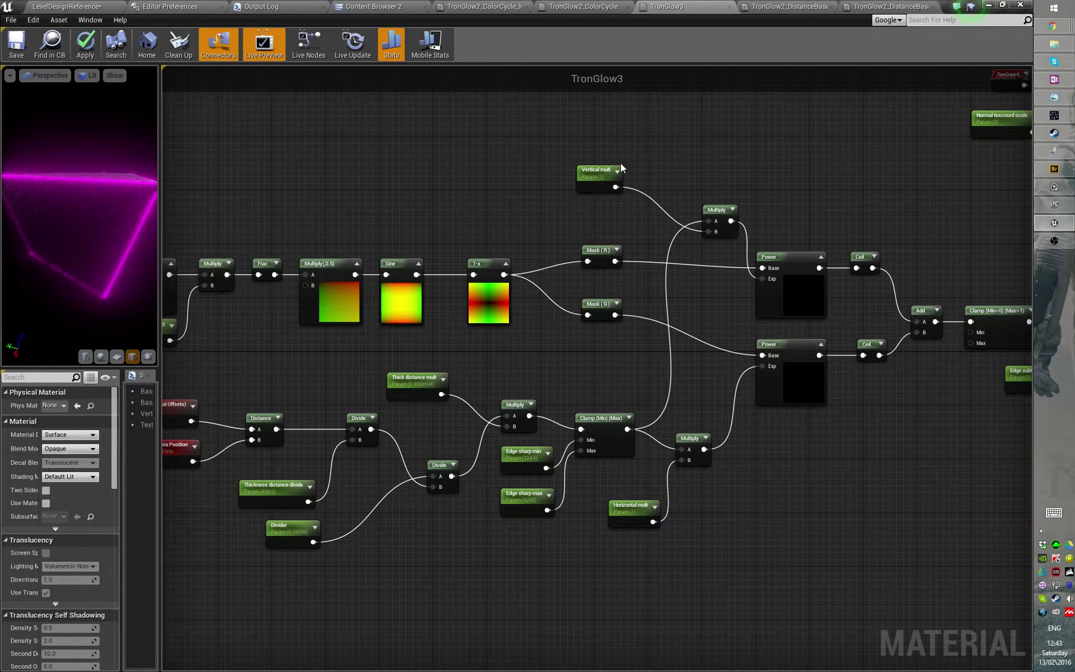
left_click_drag(613, 169, 625, 161)
right_click_drag(692, 278, 673, 254)
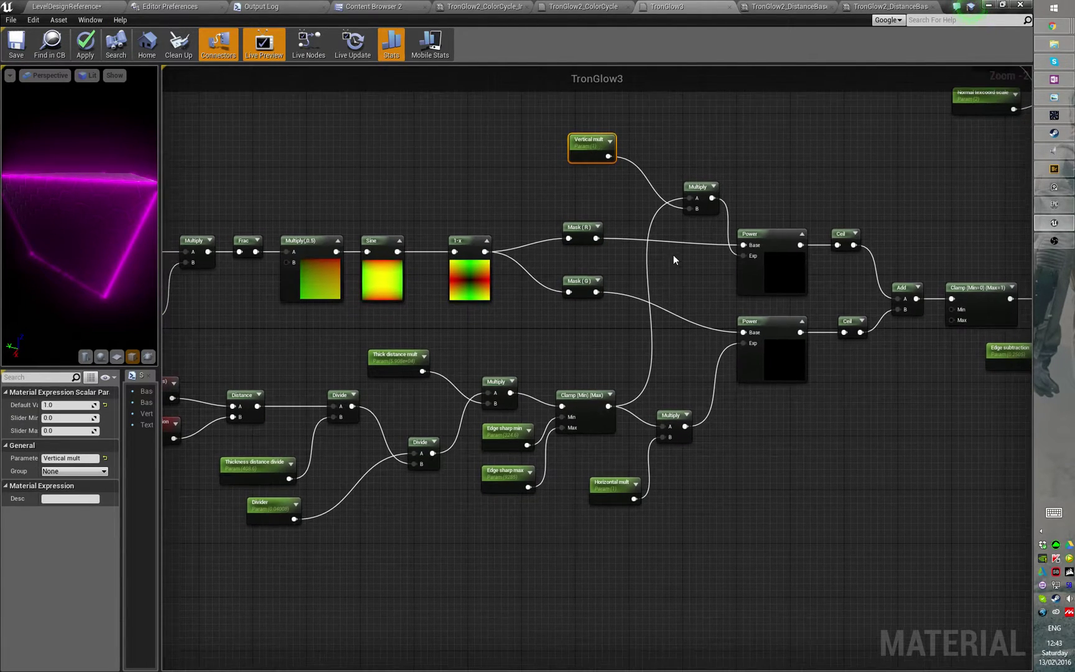
left_click_drag(708, 188, 698, 195)
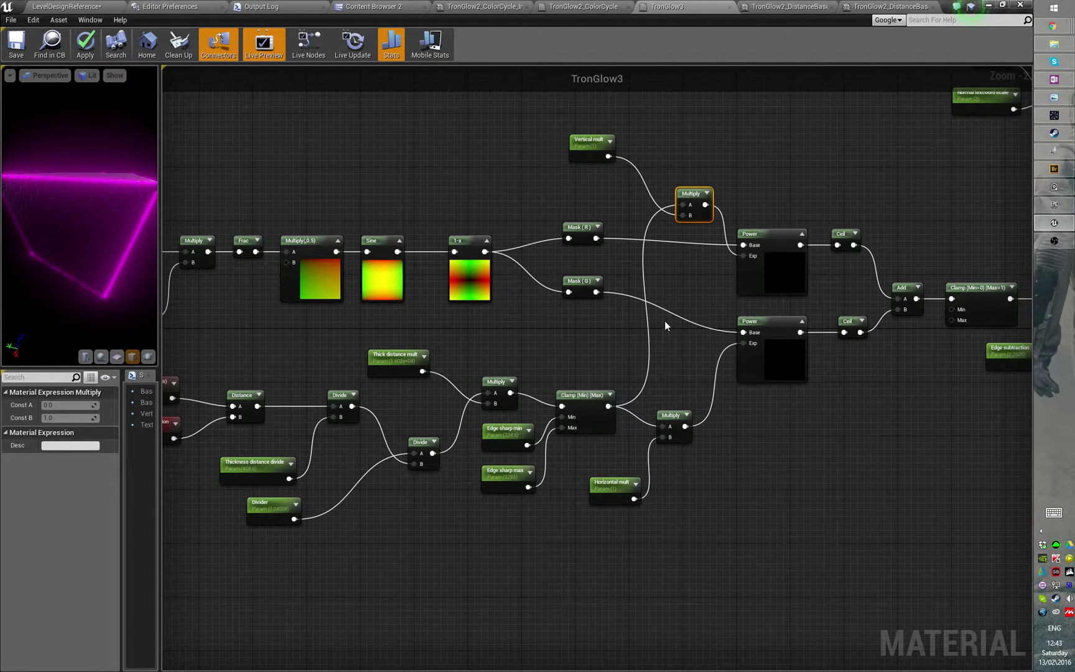
mouse_move(665, 320)
right_mouse_down()
mouse_move(657, 346)
mouse_move(653, 336)
right_mouse_up()
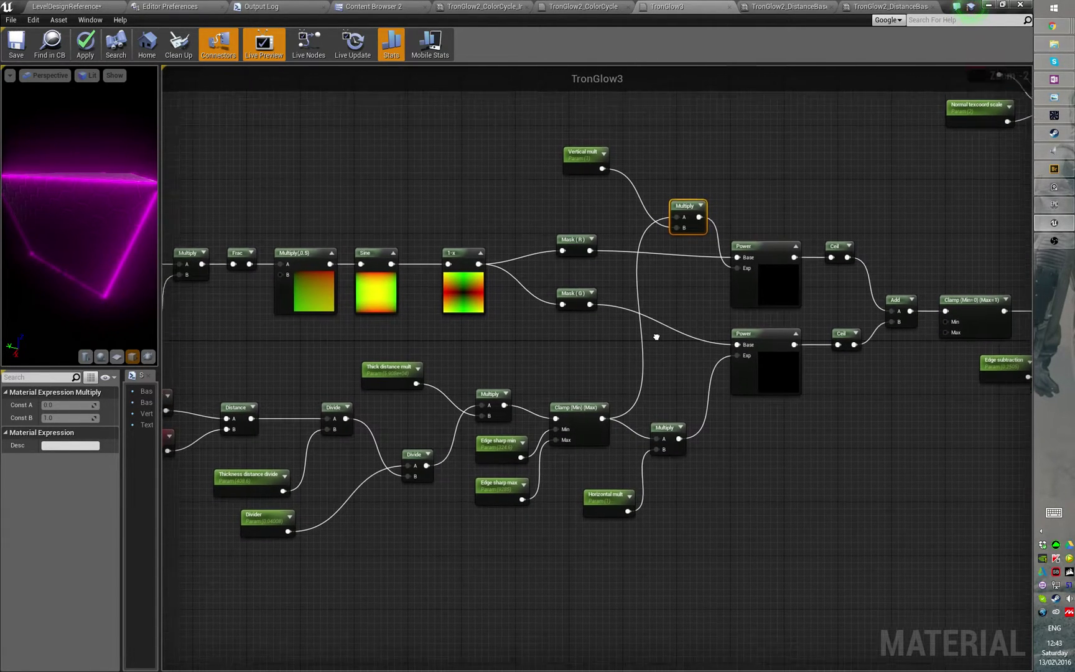
Trace the camera-distance nodes through the Clamp to the Multiply node driven by Horizontal mult.
right_click_drag(688, 525, 841, 483)
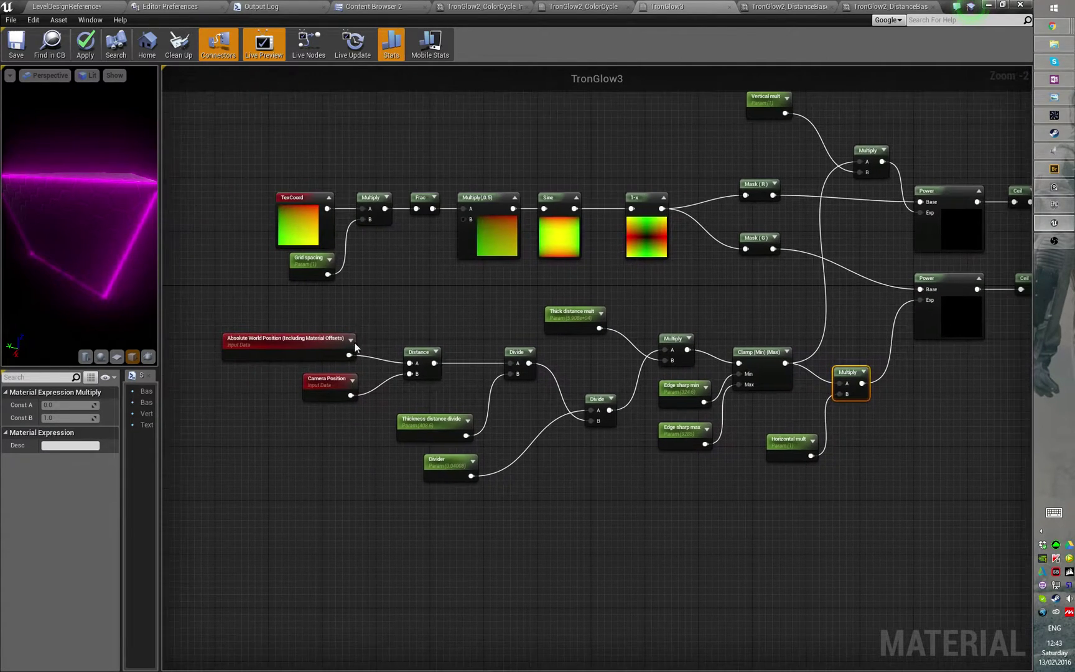
left_click_drag(283, 297, 749, 559)
right_click_drag(685, 404, 633, 437)
left_click(305, 340)
left_click_drag(299, 339, 704, 565)
right_click_drag(778, 575, 675, 567)
left_click(673, 563)
left_click_drag(635, 470, 625, 468)
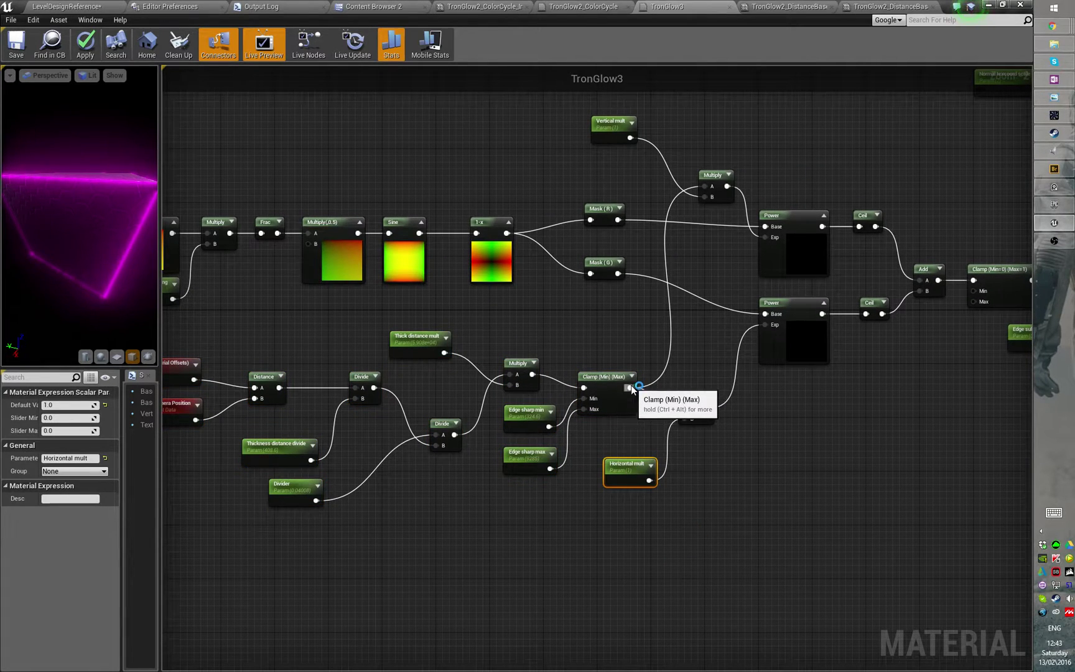
left_click_drag(723, 533, 725, 534)
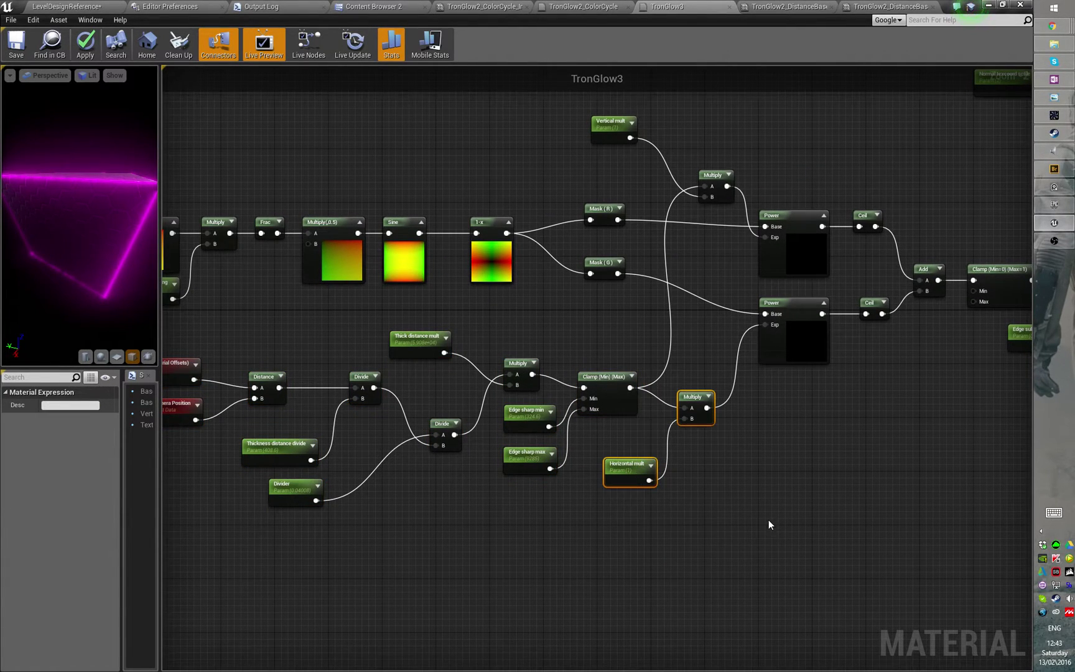
Review the normal map, color and glow nodes leading into the TronGlow3 material output.
mouse_move(843, 461)
right_mouse_down()
mouse_move(725, 524)
mouse_move(467, 510)
right_mouse_up()
right_click_drag(779, 483, 619, 568)
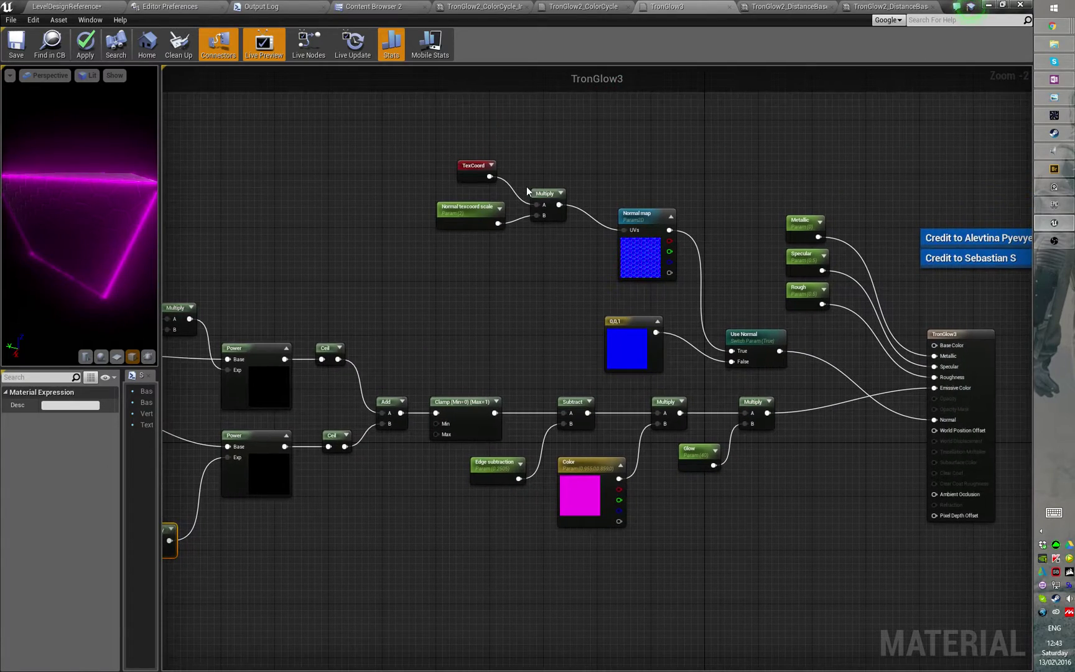
left_click_drag(435, 150, 641, 379)
left_click(783, 492)
right_click_drag(504, 346, 627, 342)
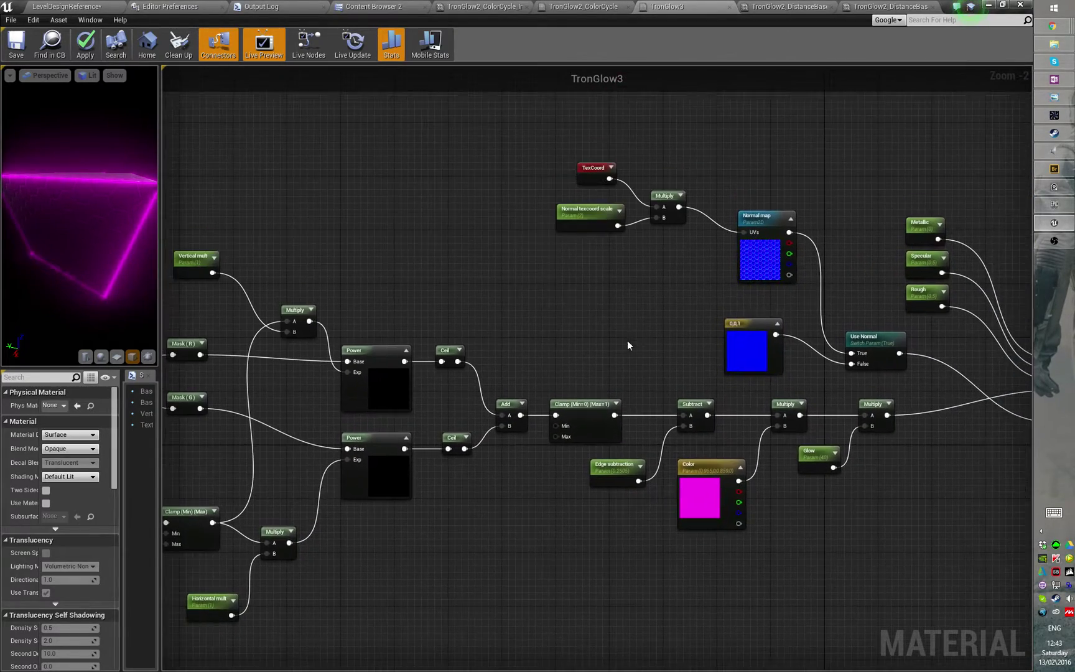
right_click_drag(982, 379, 794, 362)
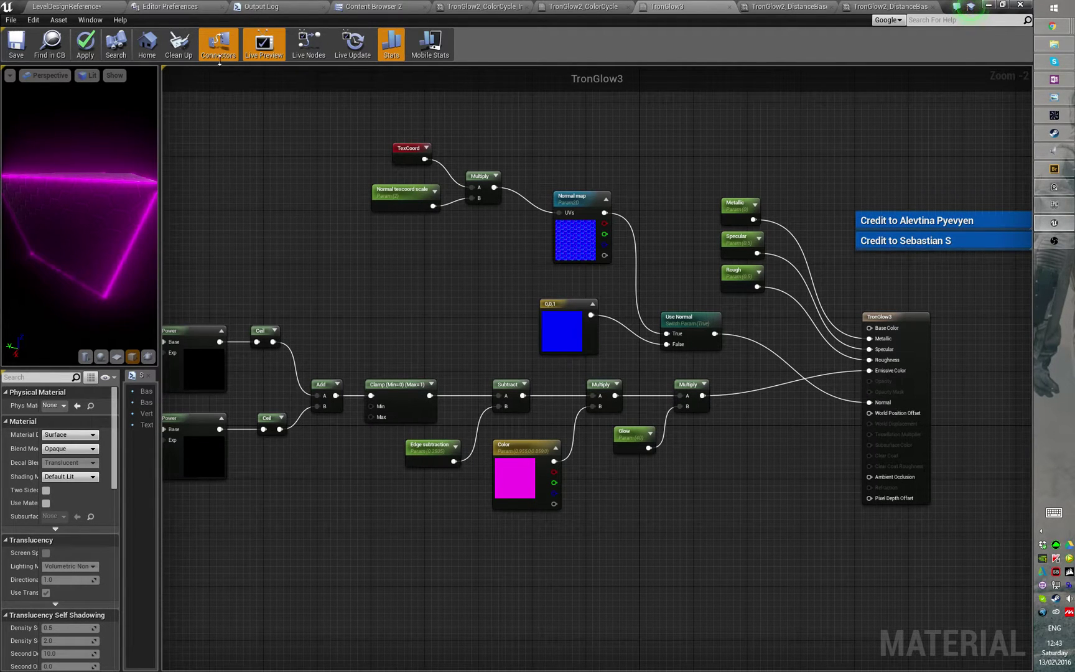
right_click_drag(470, 348, 570, 404)
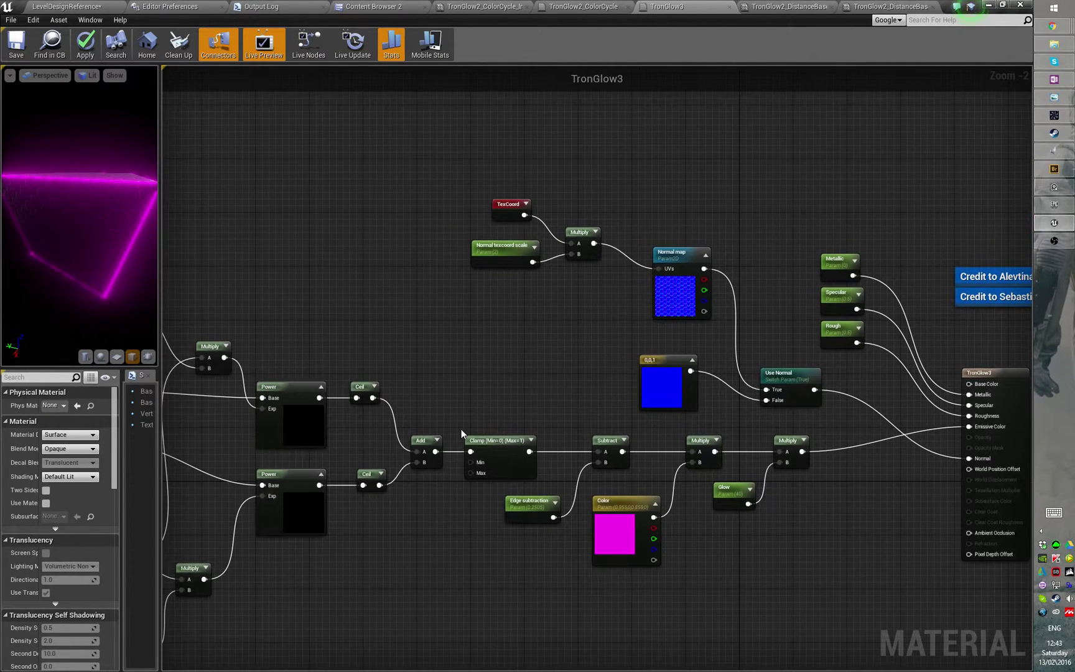
Revisit the distance-based thickness nodes and the material preview, then switch to the TronGlow2_DistanceBased_Inst material instance.
mouse_move(520, 434)
right_mouse_down()
mouse_move(703, 364)
mouse_move(952, 327)
right_mouse_up()
right_click_drag(544, 485, 706, 412)
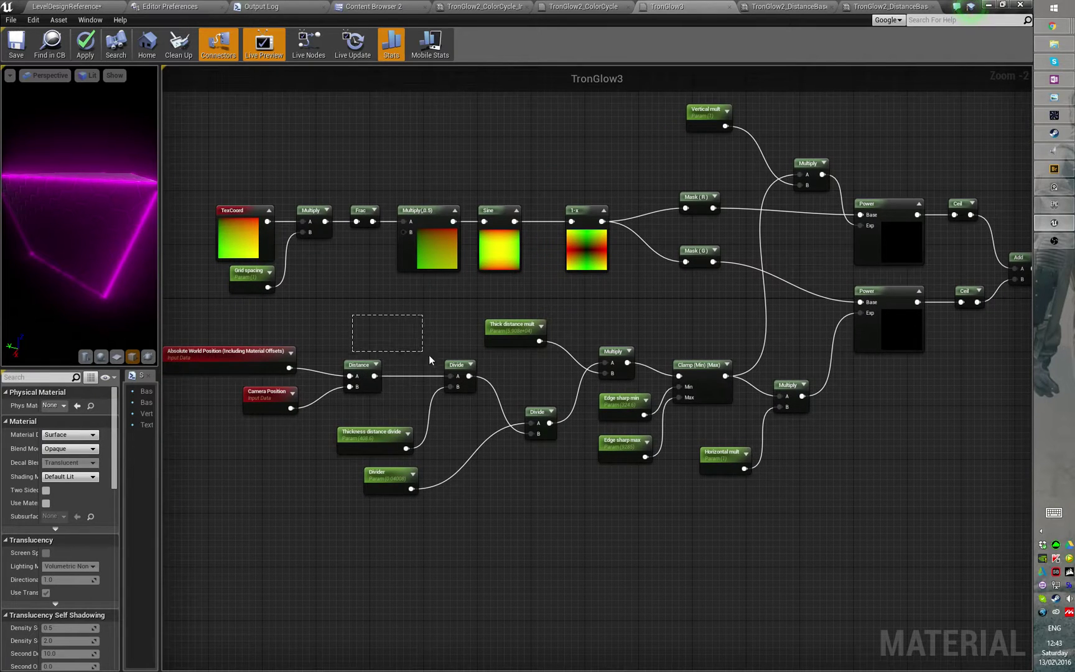
left_click_drag(429, 356, 750, 509)
left_click(750, 509)
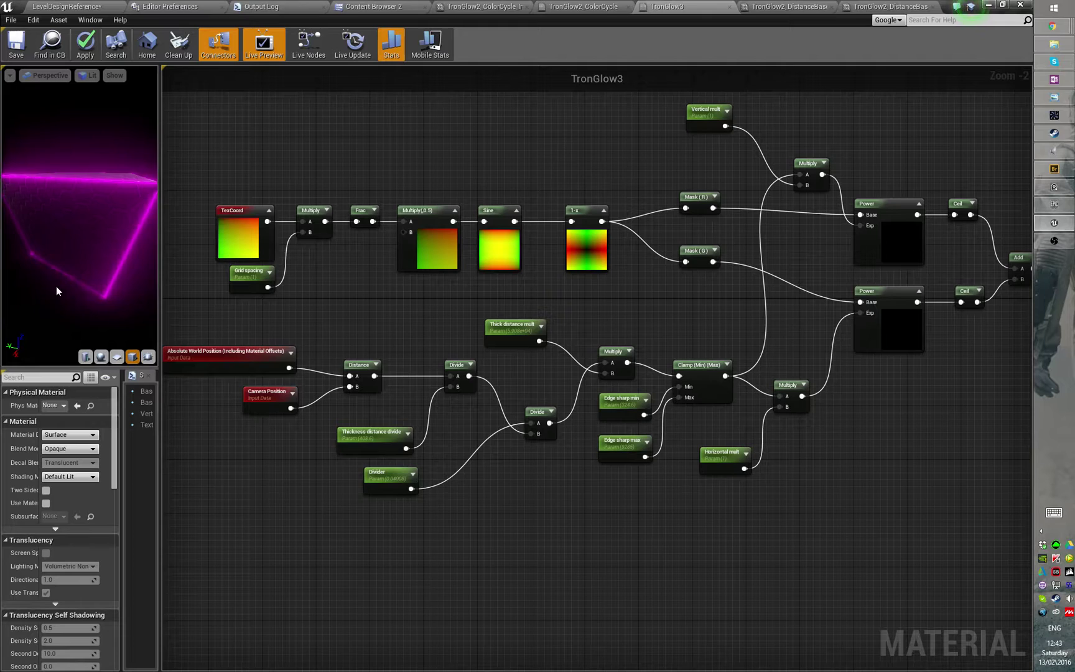
mouse_move(57, 291)
right_mouse_down()
mouse_move(57, 218)
mouse_move(57, 291)
right_mouse_up()
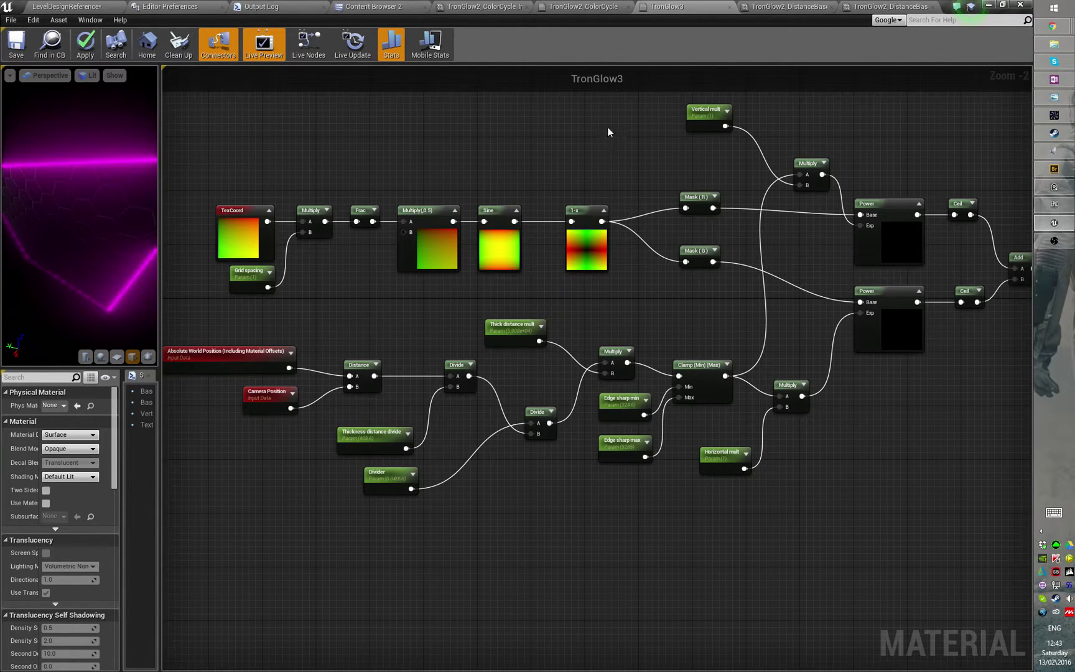
left_click(787, 7)
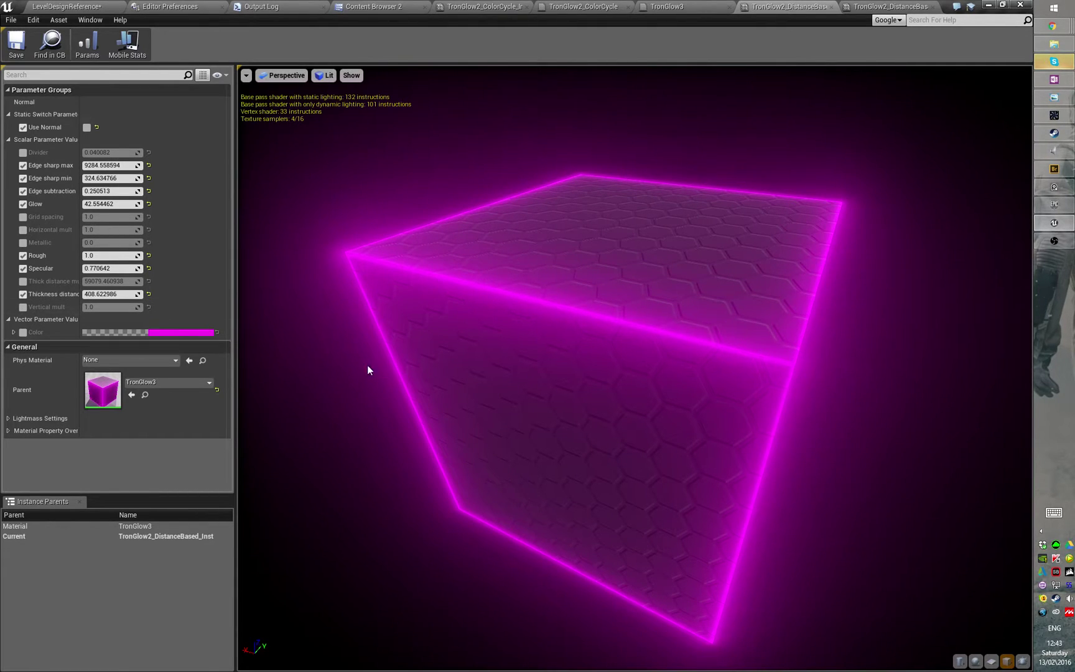
Widen the parameter name column of TronGlow2_DistanceBased_Inst and review its edge and thickness distance parameters.
left_click_drag(367, 371, 367, 370)
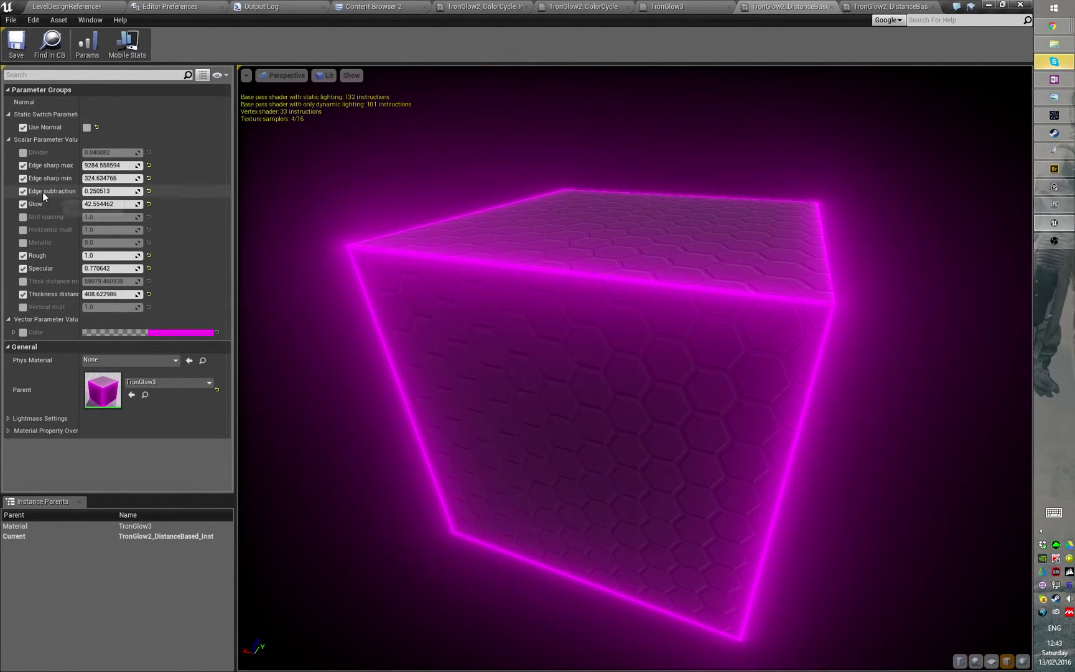
left_click_drag(81, 192, 93, 191)
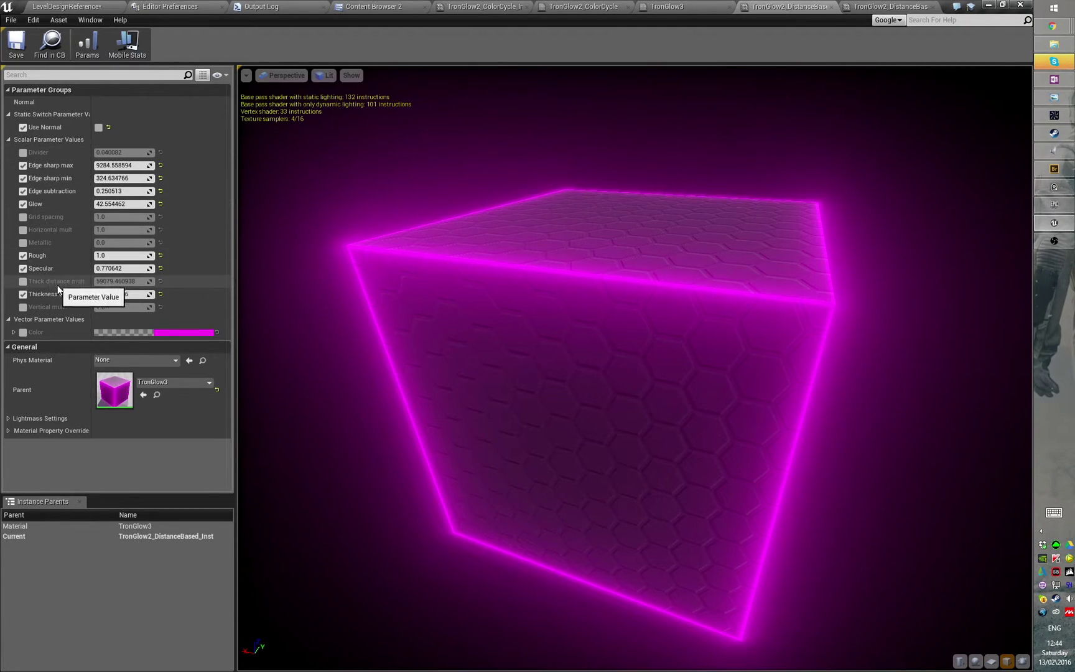
left_click_drag(93, 294, 112, 291)
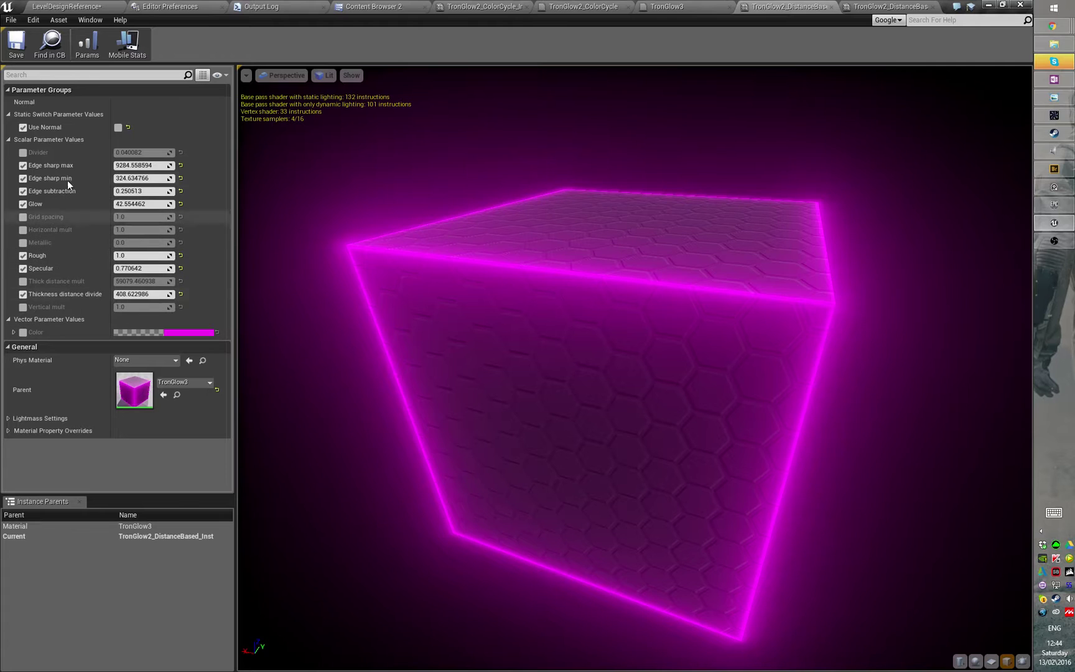
Return to the level and compare the glow edge thickness of the floor and shapes from far away and close up.
left_click(82, 8)
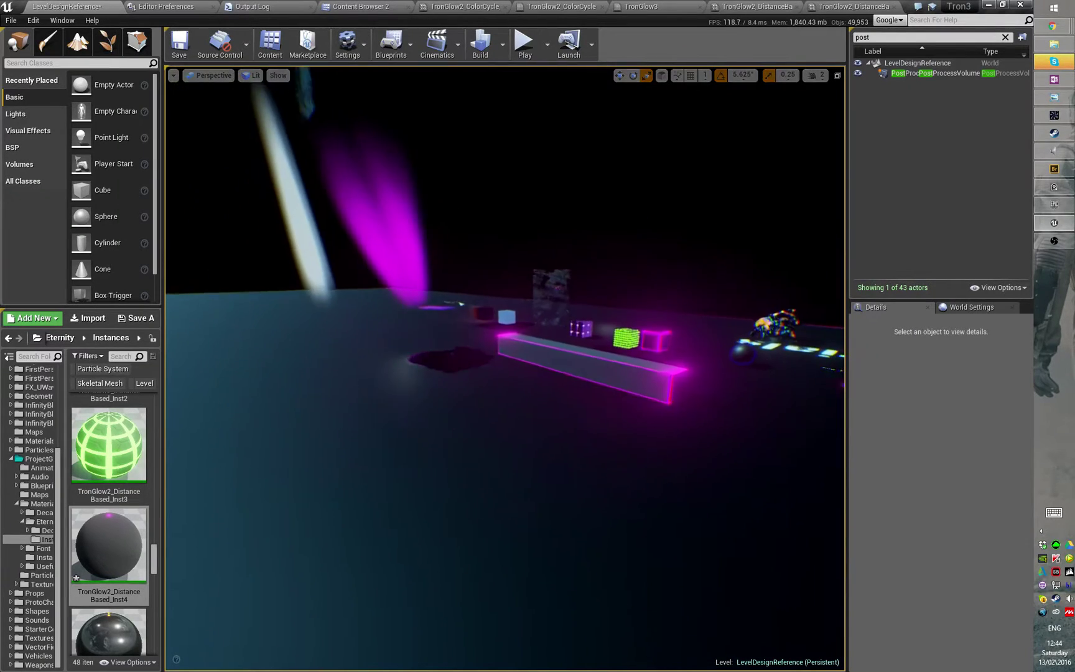
key("s")
right_click_drag(506, 367, 569, 358)
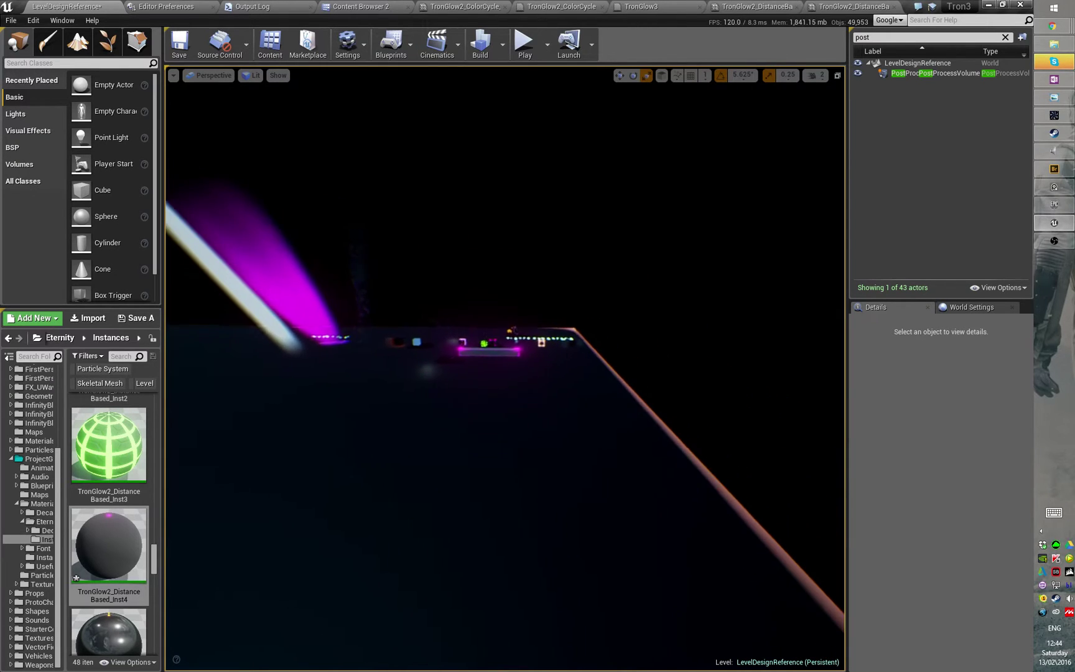
mouse_move(769, 370)
right_mouse_down()
mouse_move(792, 366)
mouse_move(781, 365)
mouse_move(787, 377)
mouse_move(782, 369)
right_mouse_up()
key("s")
key("s")
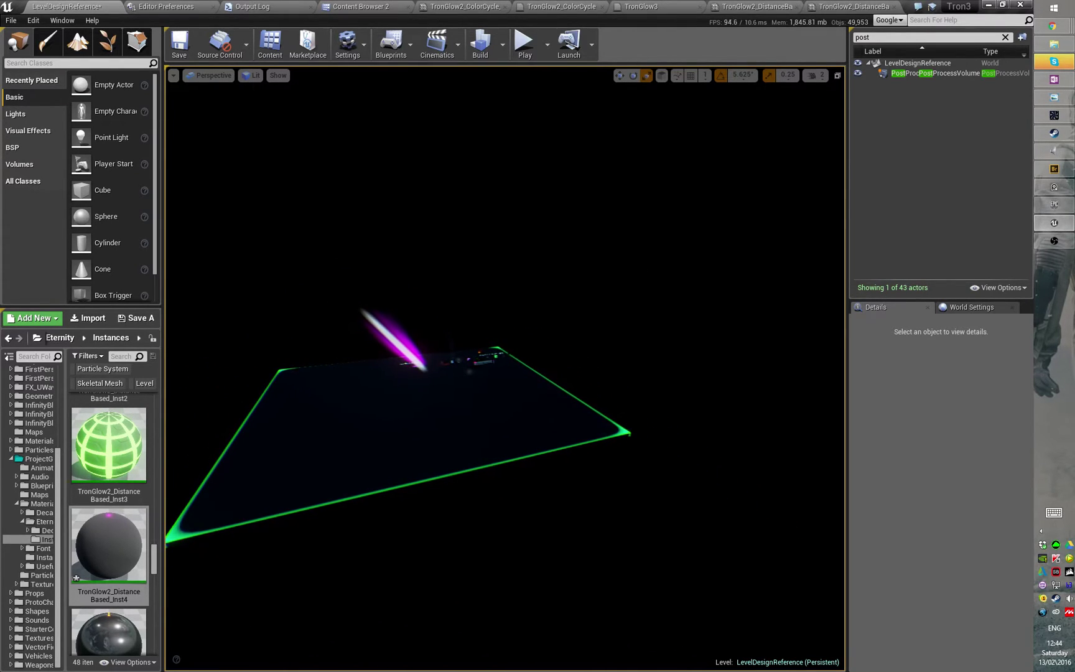
key("w")
right_click_drag(782, 368, 722, 373)
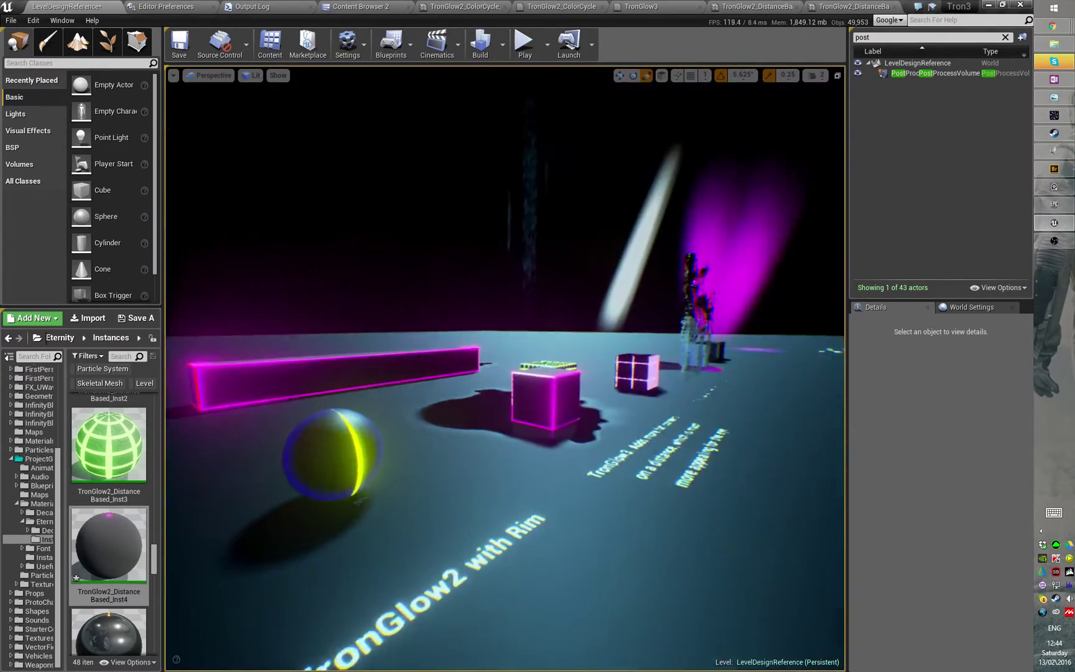
Locate the green grid cube's TronGlow2_DistanceBased_Inst3 material in the asset browser and apply it to the floor.
mouse_move(326, 417)
right_mouse_down()
mouse_move(339, 435)
mouse_move(326, 417)
right_mouse_up()
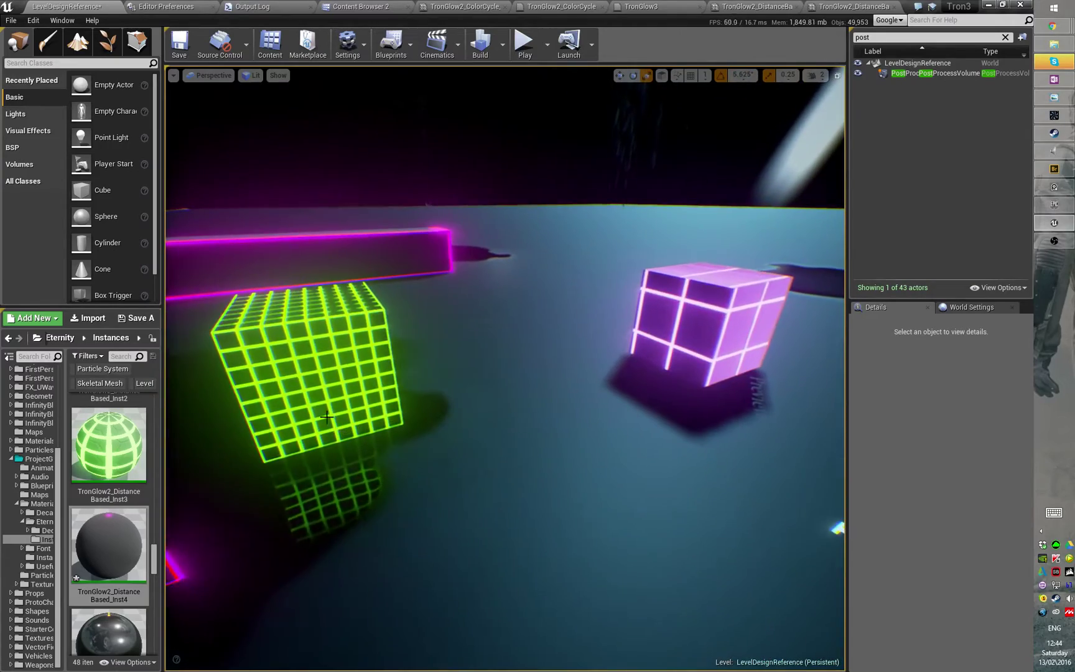
left_click(326, 417)
left_click(998, 570)
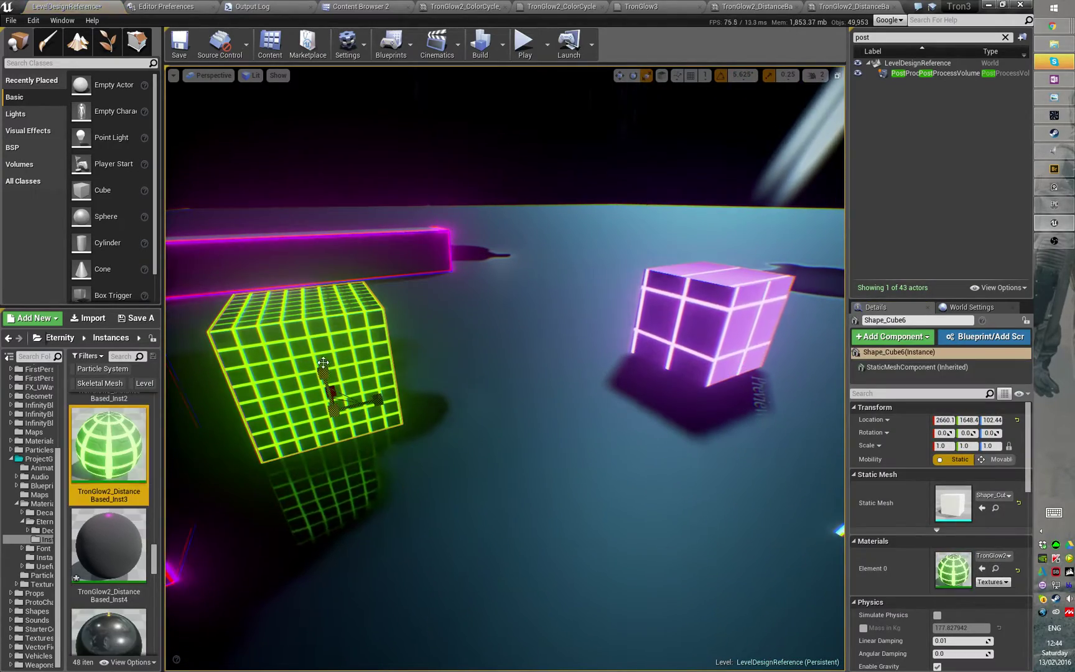
right_click_drag(560, 448, 523, 473)
left_click_drag(115, 457, 464, 482)
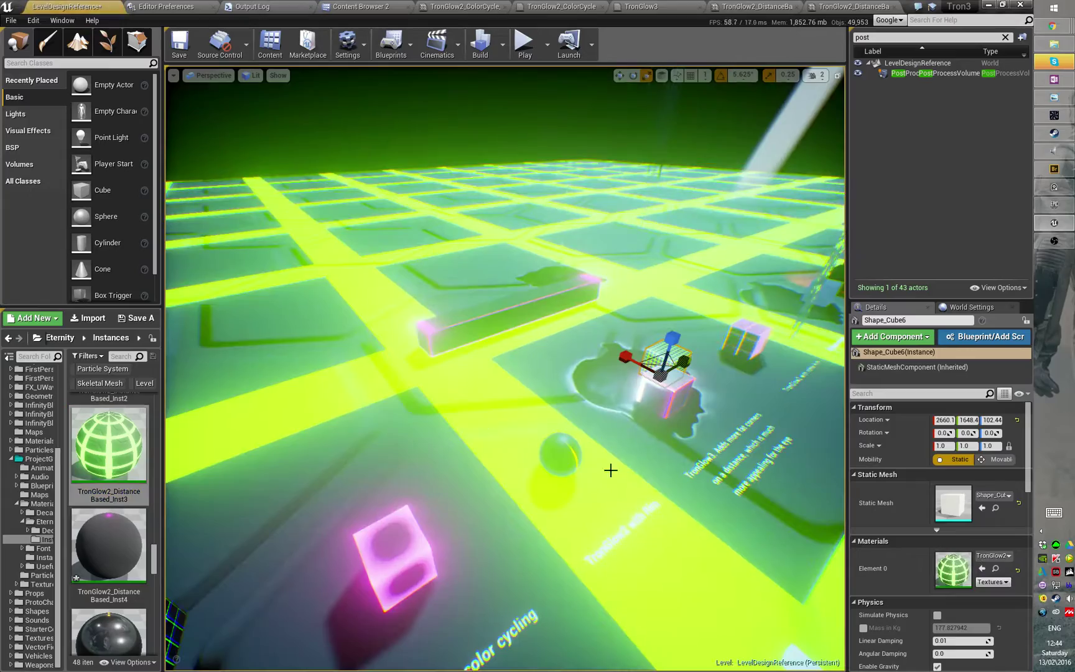
Inspect the floor's grid up close, then open TronGlow2_DistanceBased_Inst3 and set Grid spacing to 32.
right_click_drag(610, 471, 605, 503)
right_click_drag(533, 71, 533, 72)
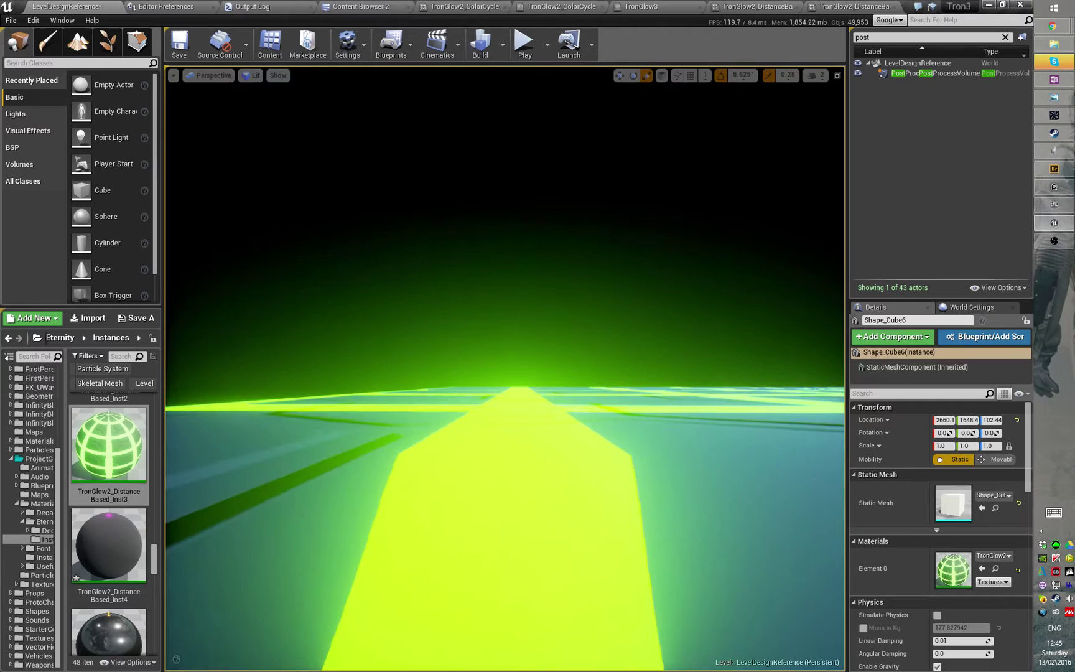
right_click_drag(484, 535, 485, 536)
right_click_drag(697, 585, 697, 585)
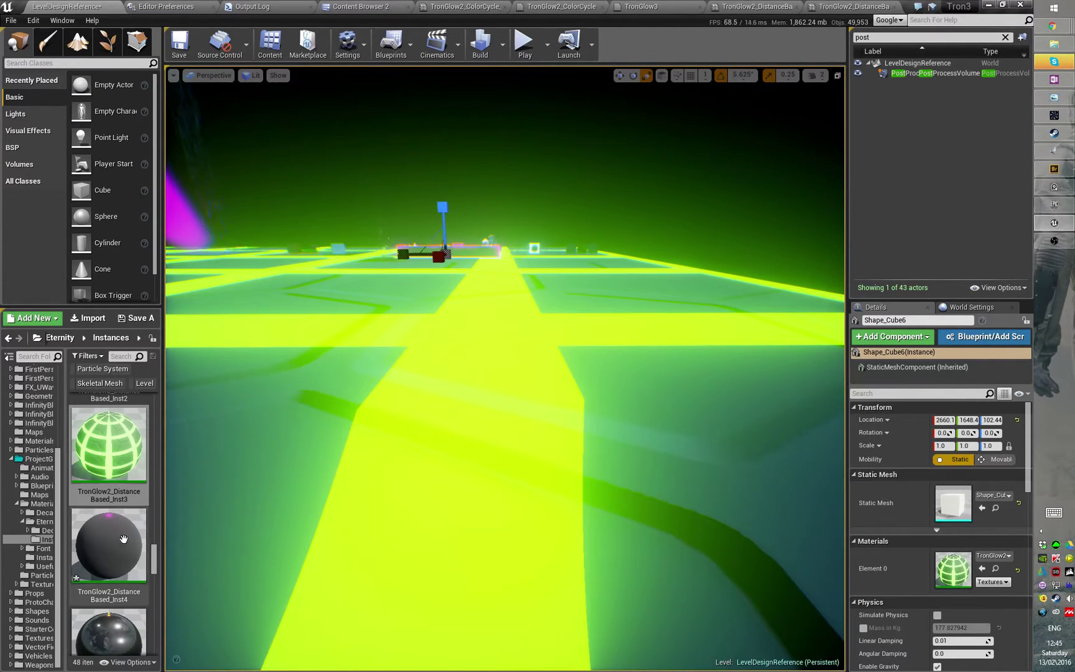
double_click(109, 445)
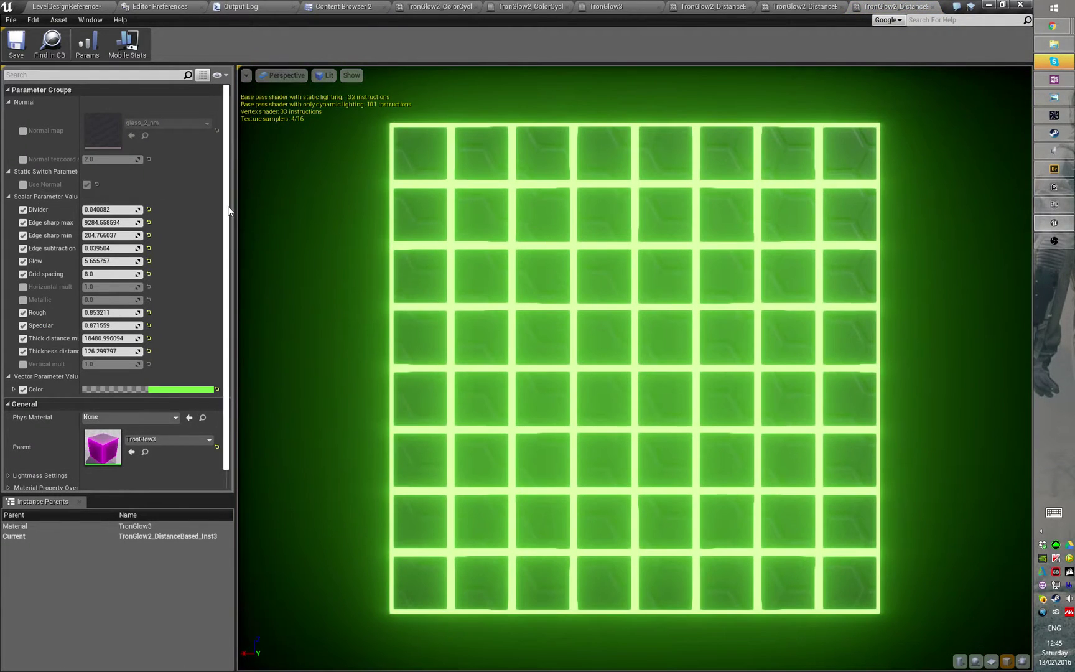
left_click_drag(474, 300, 474, 300)
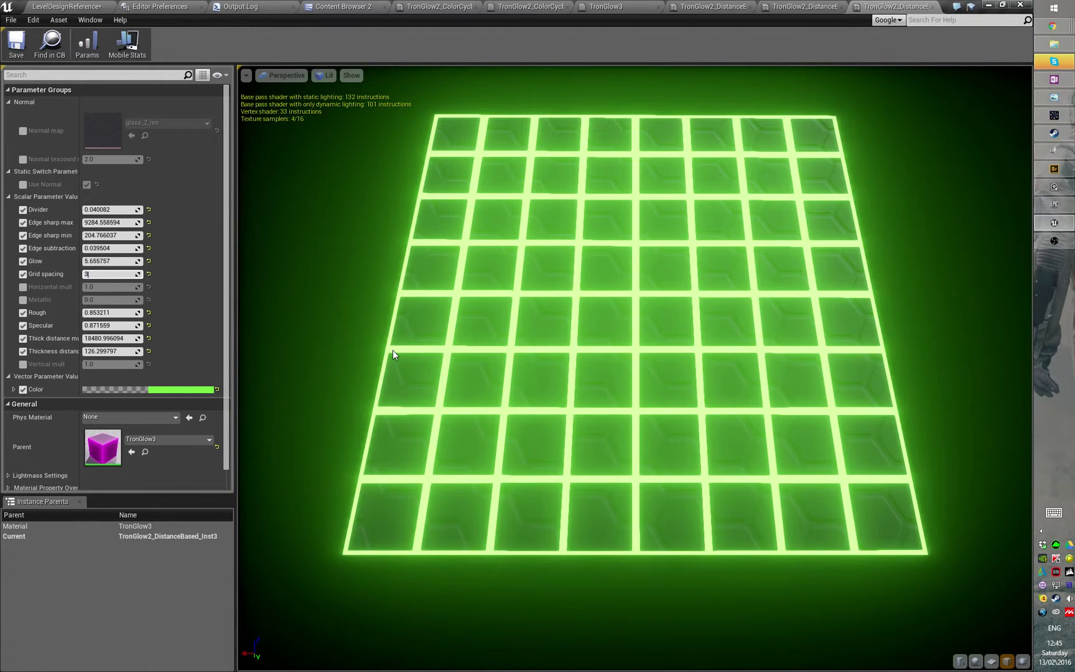
type("2")
key("Return")
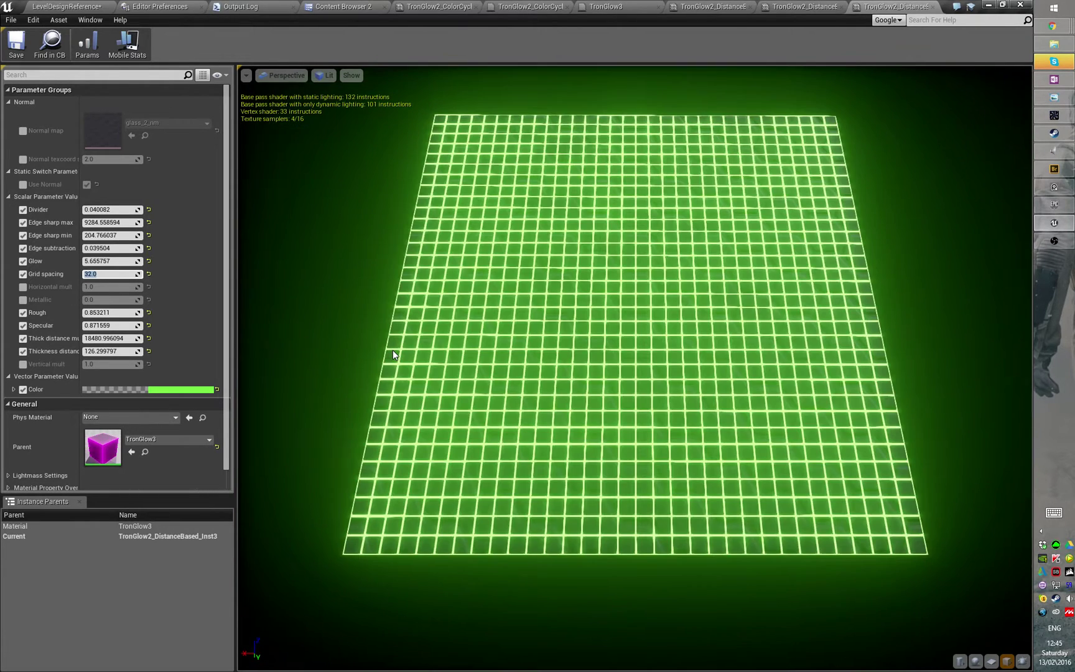
Raise the instance's Divider to 0.076779 and then 0.095128, checking the floor's grid lines in the level between adjustments.
left_click(63, 9)
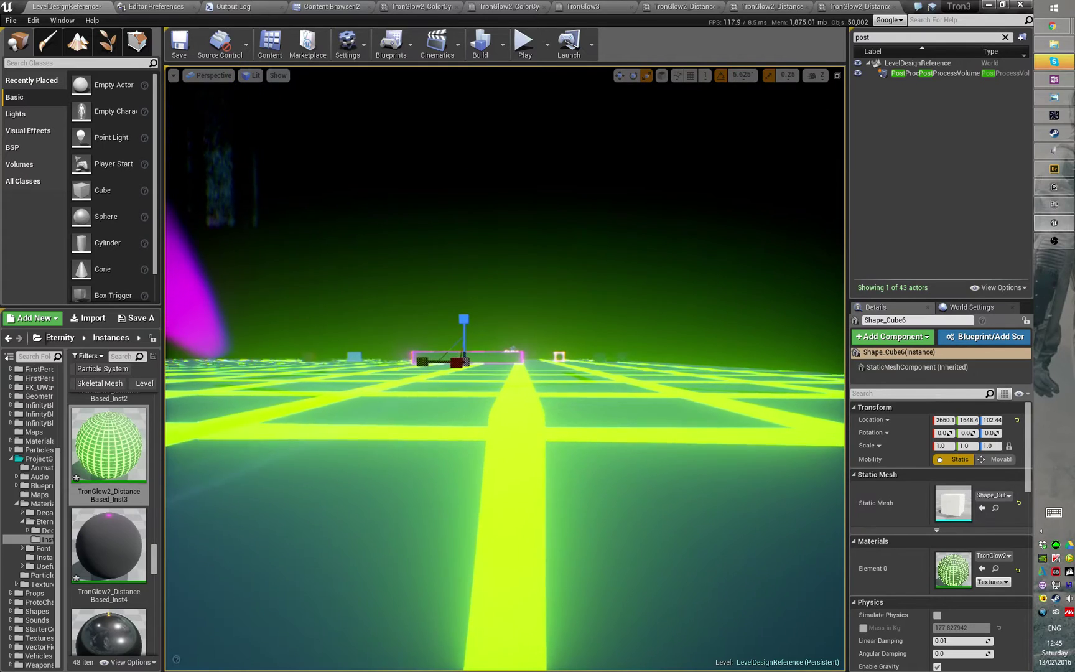
right_click_drag(414, 598, 414, 598)
key("w")
left_click(855, 6)
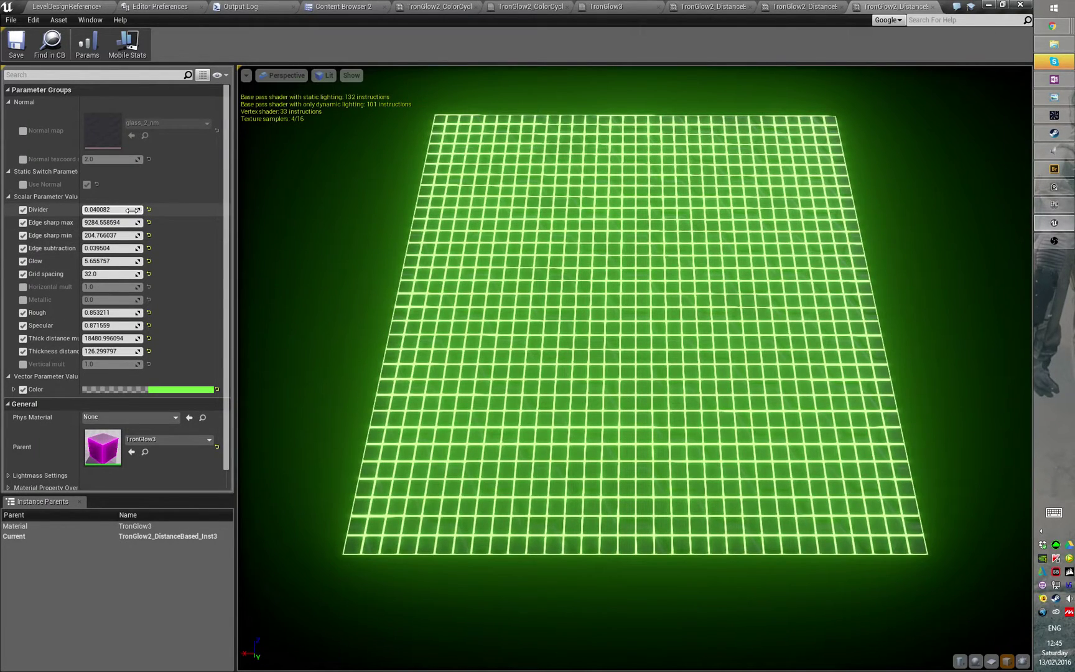
left_click_drag(133, 210, 159, 211)
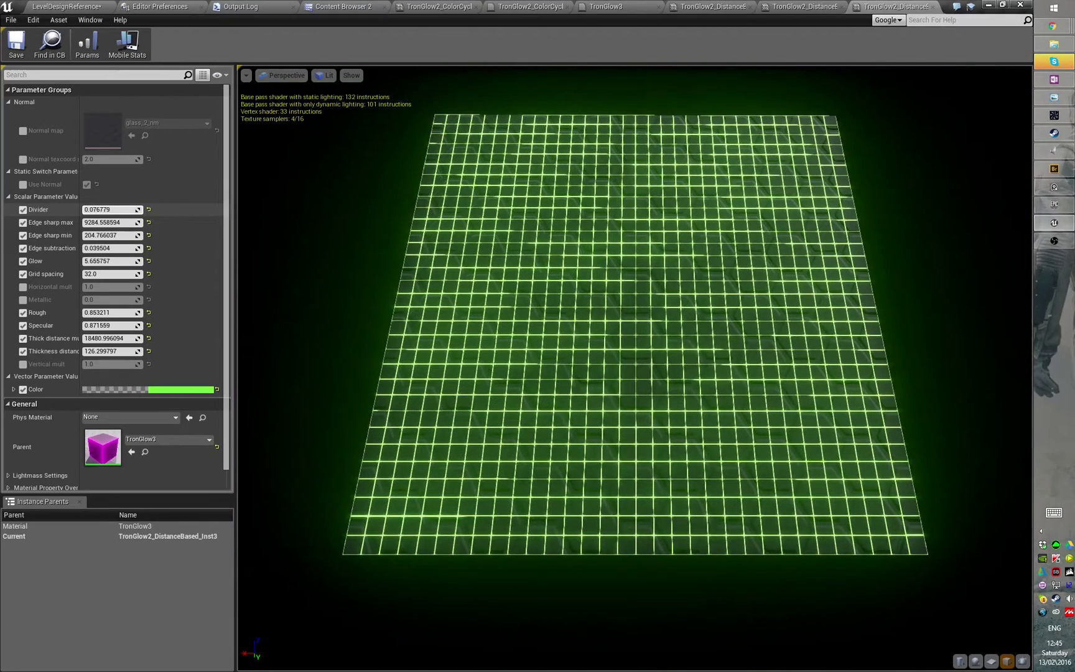
left_click(51, 45)
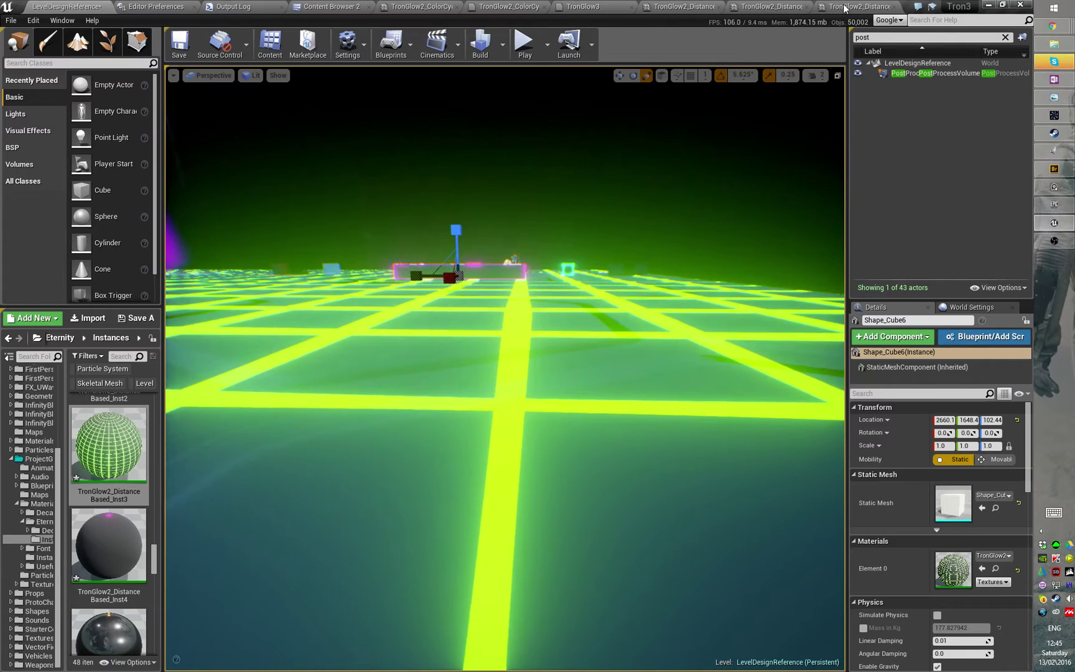
left_click(896, 7)
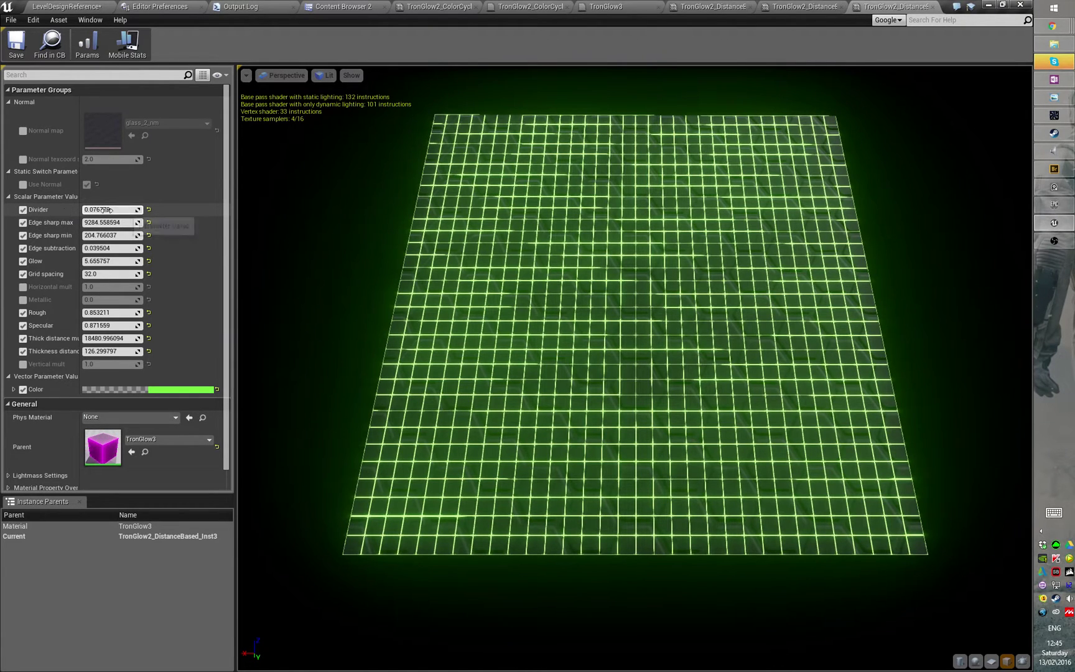
left_click_drag(129, 211, 140, 212)
Examine the floor's grid line thickness near and far in the level after the Divider adjustment.
mouse_move(592, 331)
right_mouse_down()
mouse_move(592, 274)
mouse_move(591, 331)
right_mouse_up()
left_click(59, 7)
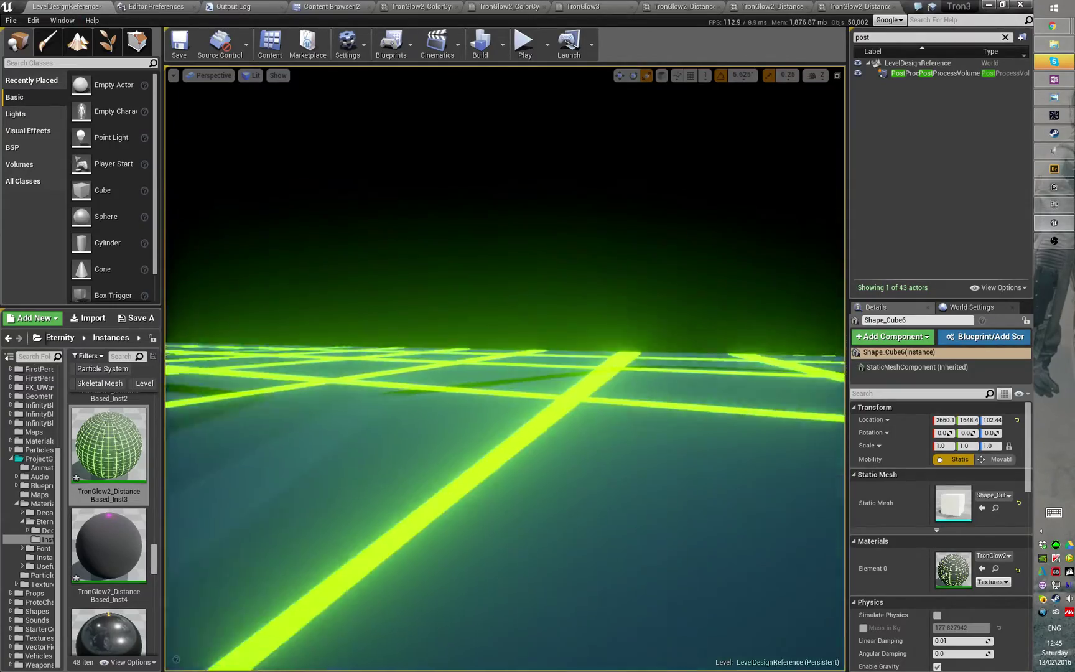
mouse_move(505, 368)
right_mouse_down()
mouse_move(560, 369)
mouse_move(386, 368)
mouse_move(505, 368)
right_mouse_up()
right_click_drag(547, 327, 546, 327)
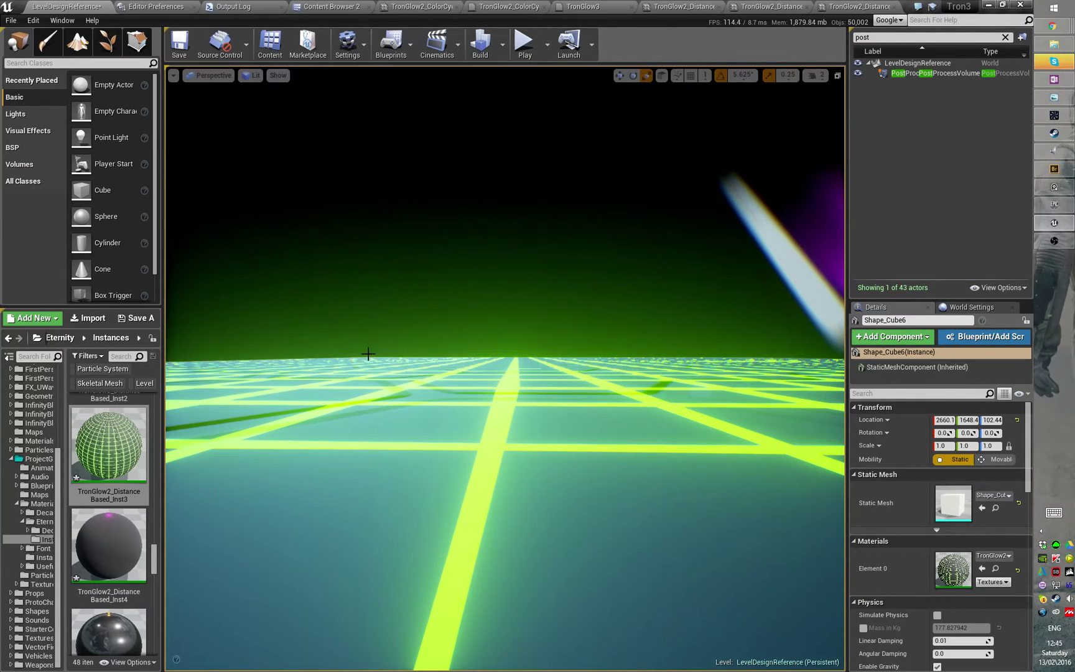
Widen the parameter name column of TronGlow2_DistanceBased_Inst3, review its thickness distance parameters, and close the instance editor.
left_click(850, 7)
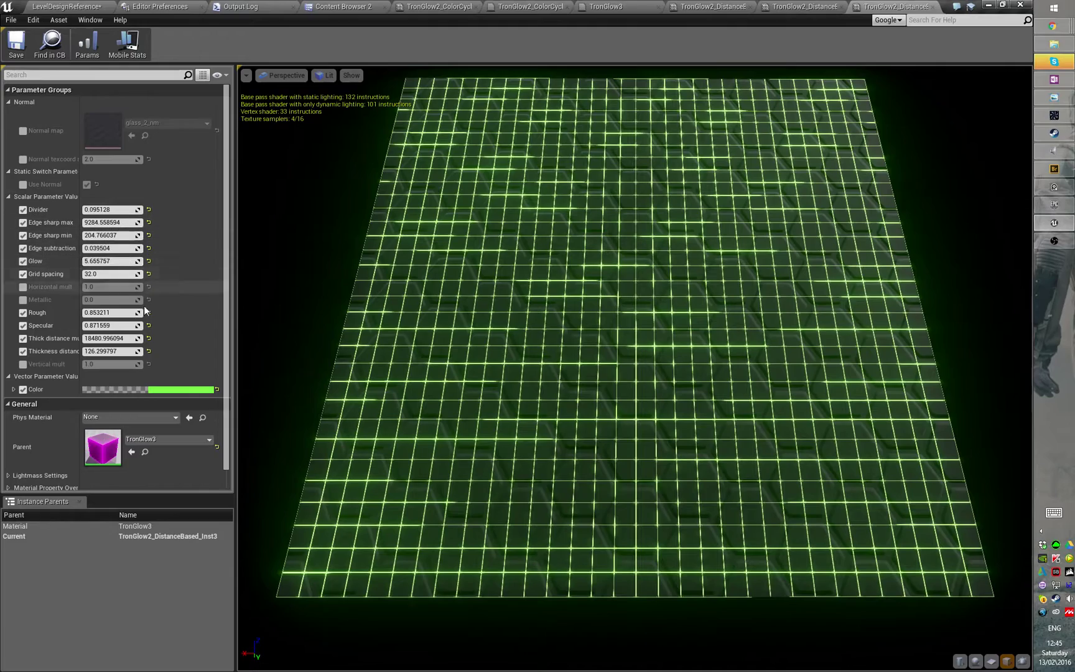
left_click_drag(78, 334, 105, 332)
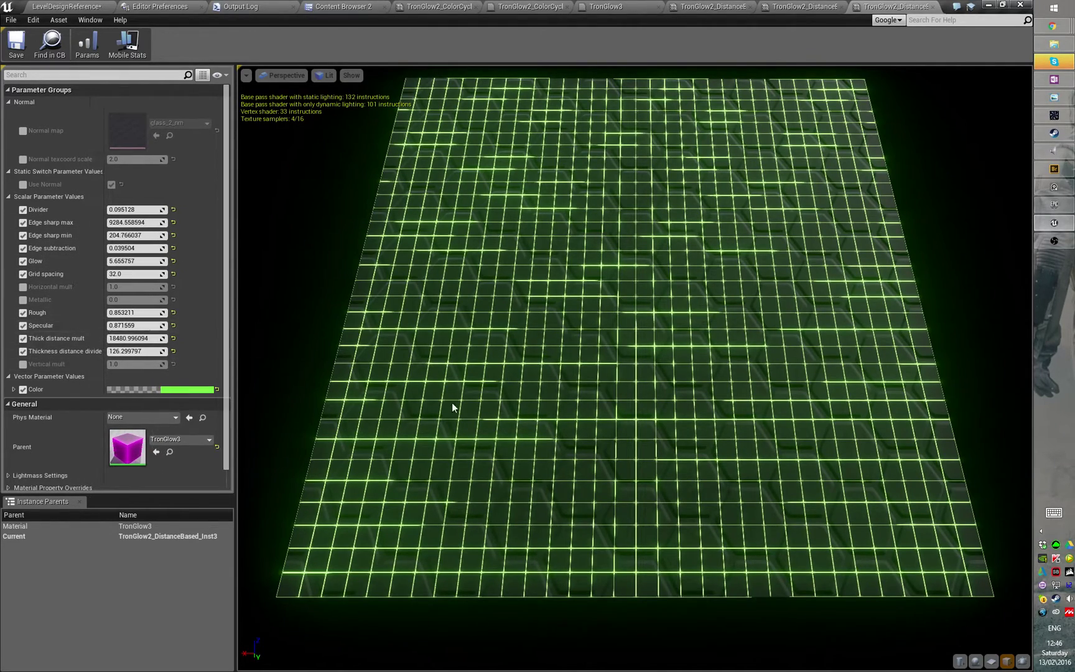
mouse_move(451, 405)
right_mouse_down()
mouse_move(451, 367)
mouse_move(452, 536)
mouse_move(452, 406)
right_mouse_up()
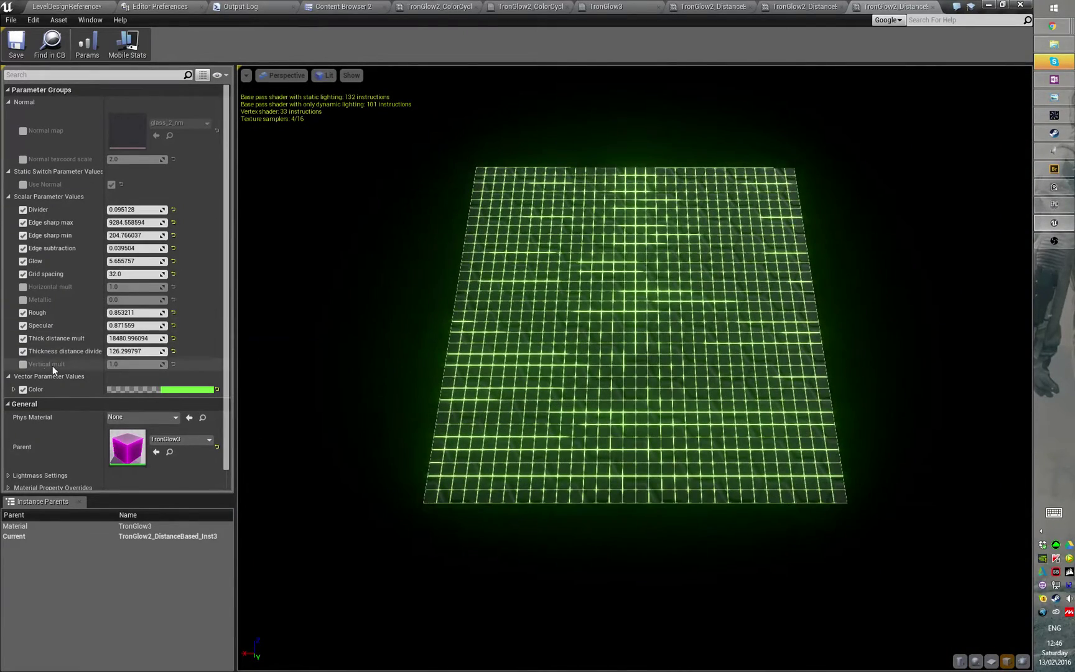
middle_click(890, 9)
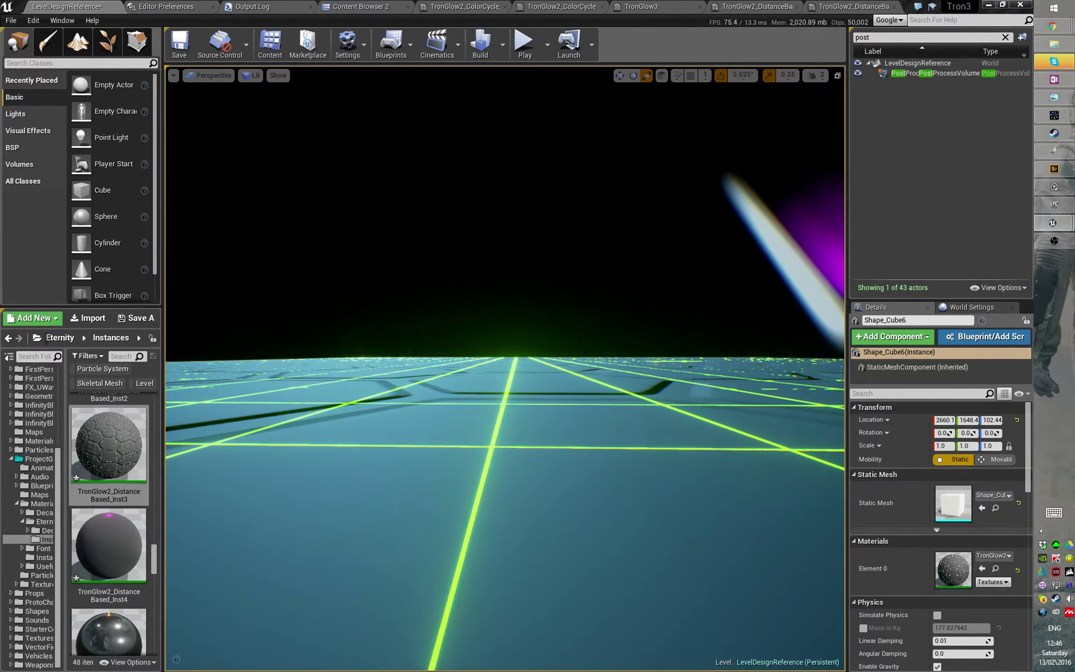
Fly low over the floor and examine how its grid lines look near the camera and toward the horizon.
right_click_drag(505, 367, 546, 422)
key("s")
key("w")
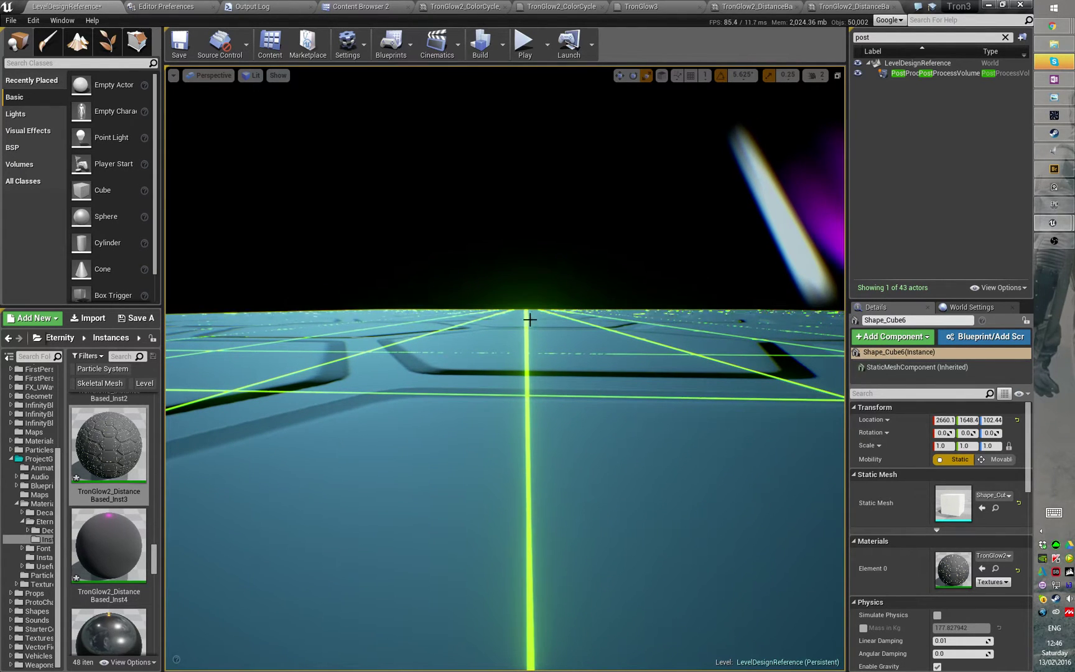
key("w")
right_click_drag(532, 347, 526, 346)
right_click_drag(614, 292, 615, 292)
right_click_drag(525, 255, 525, 255)
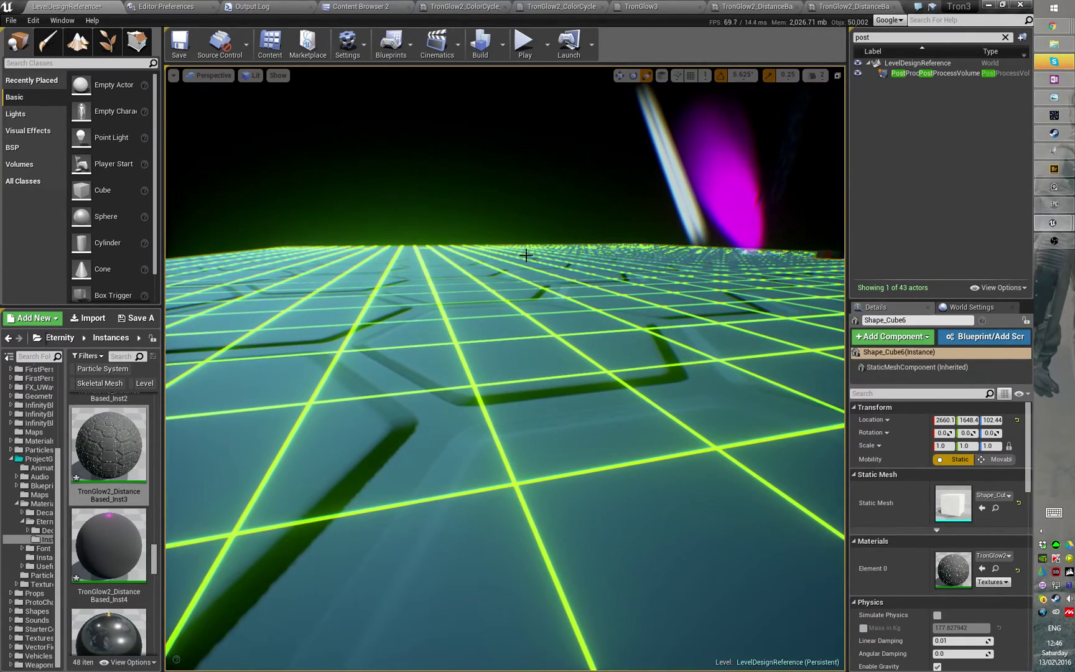
right_click_drag(617, 215, 617, 215)
right_click_drag(524, 257, 524, 258)
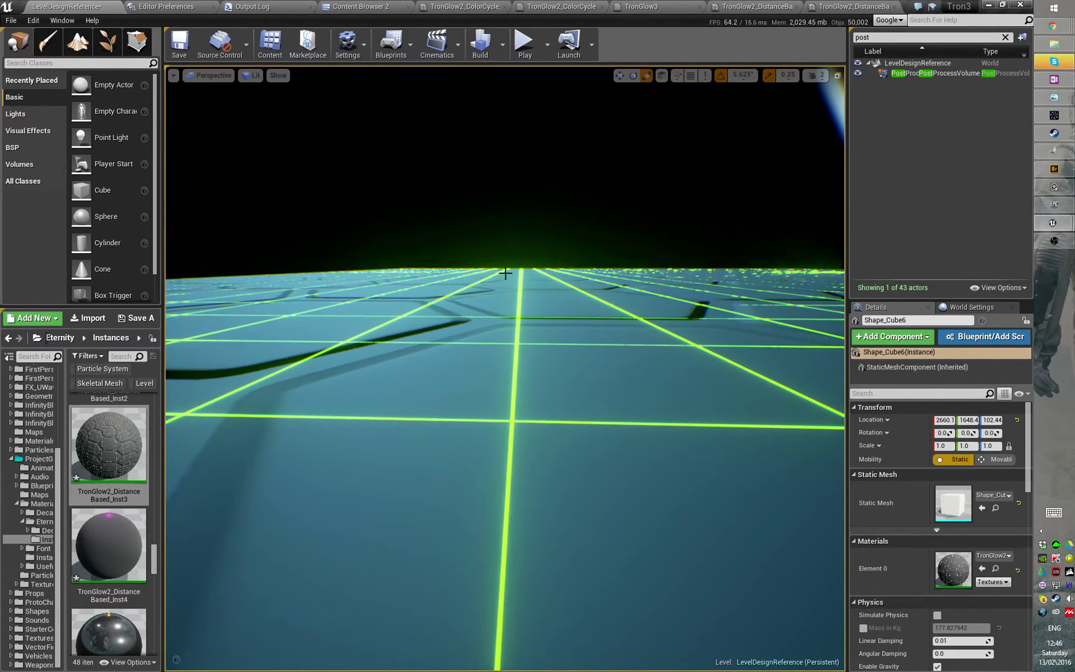
right_click_drag(509, 316, 509, 316)
right_click_drag(478, 450, 478, 450)
right_click_drag(591, 433, 653, 428)
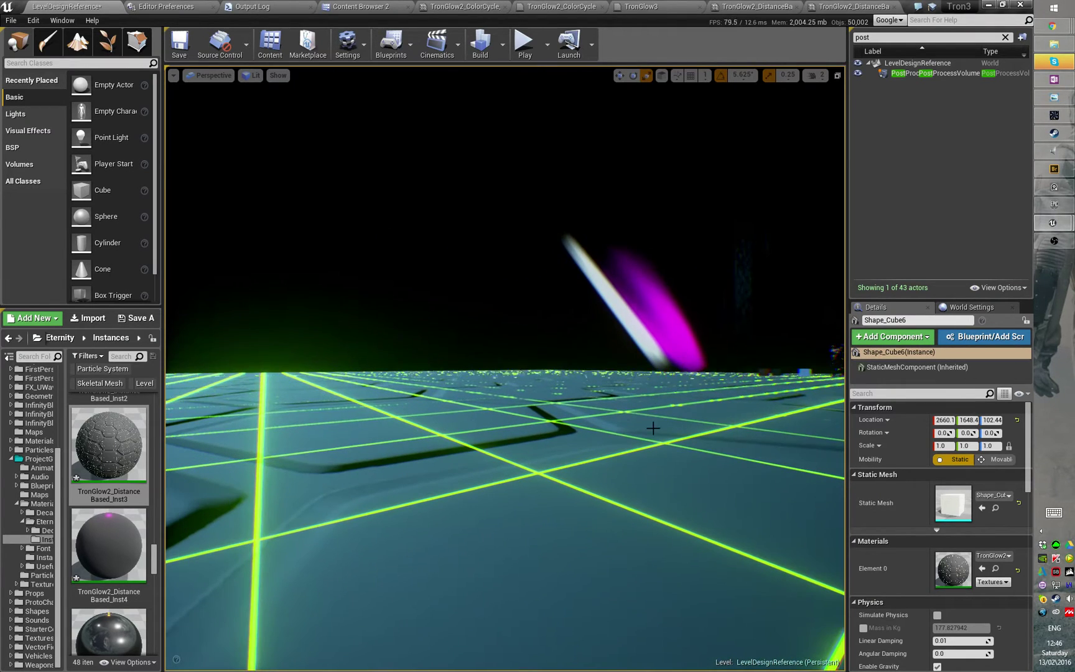
right_click_drag(375, 430, 374, 404)
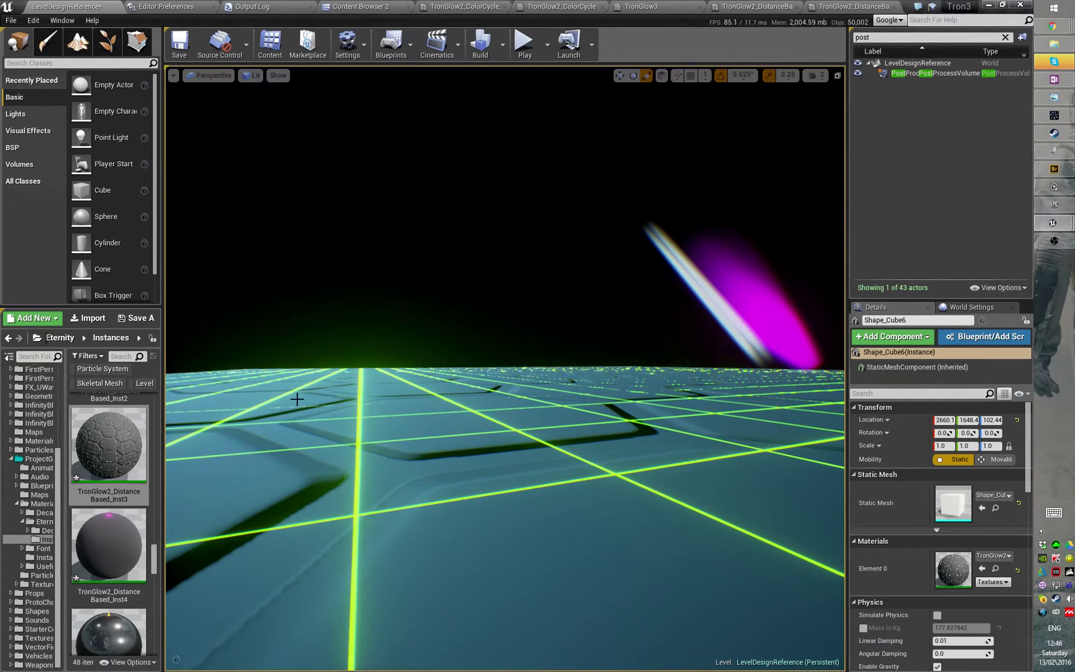
Set the PostProcessVolume's AA Method to TemporalAA and view the floor and shapes with it.
left_click(921, 75)
scroll(936, 535, "down", 10)
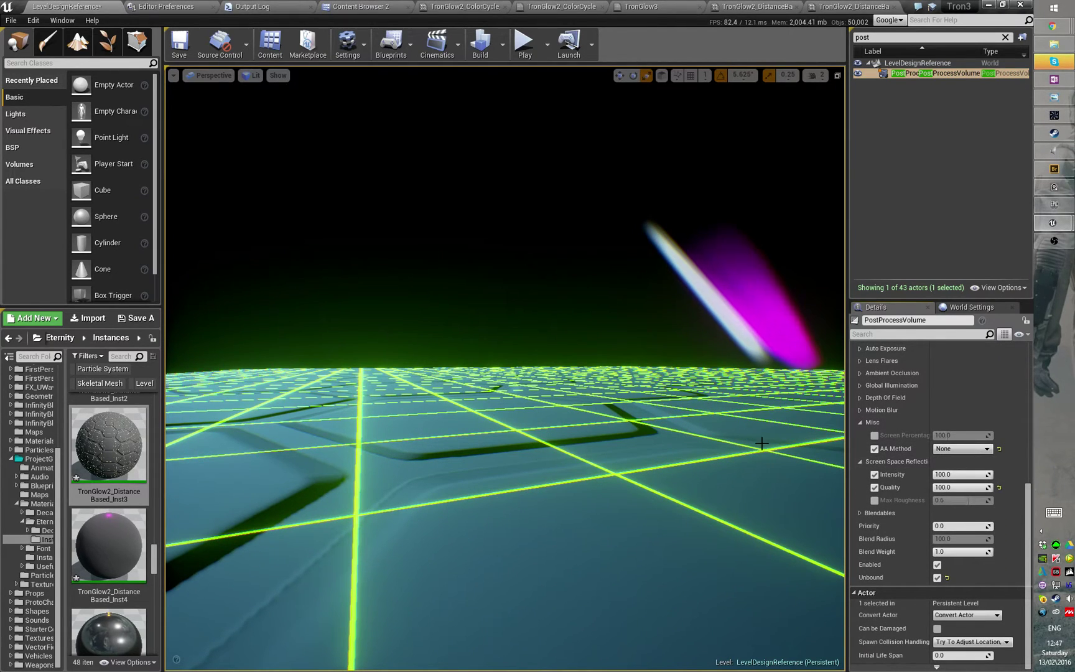
left_click(962, 449)
left_click(965, 472)
right_click_drag(704, 448, 623, 439)
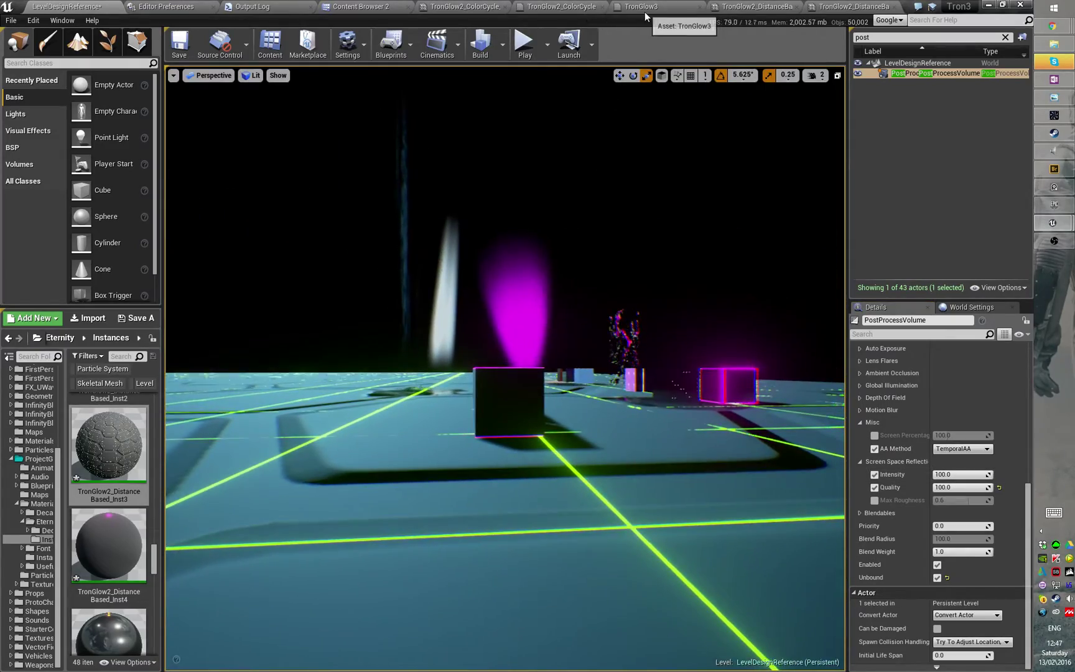
In the TronGlow3 graph, examine how Vertical mult and Horizontal mult feed the exponents of the two Power nodes.
left_click(645, 11)
left_click_drag(321, 338, 833, 606)
left_click(828, 606)
right_click_drag(764, 291, 691, 312)
left_click(657, 158)
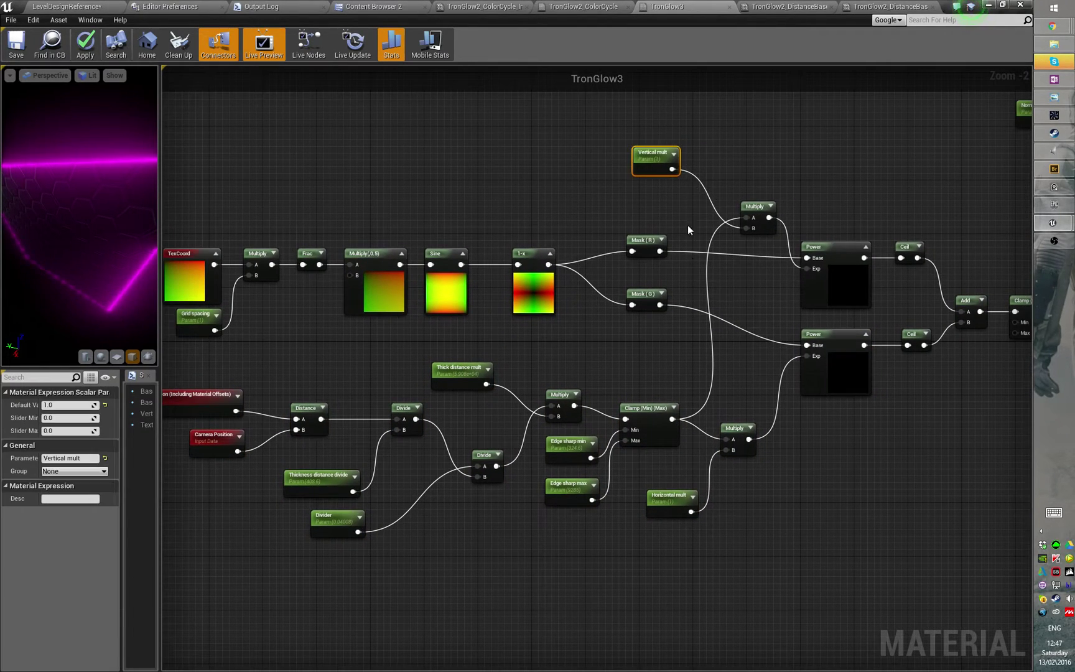
left_click(806, 387)
left_click(669, 496)
right_click_drag(763, 552, 683, 521)
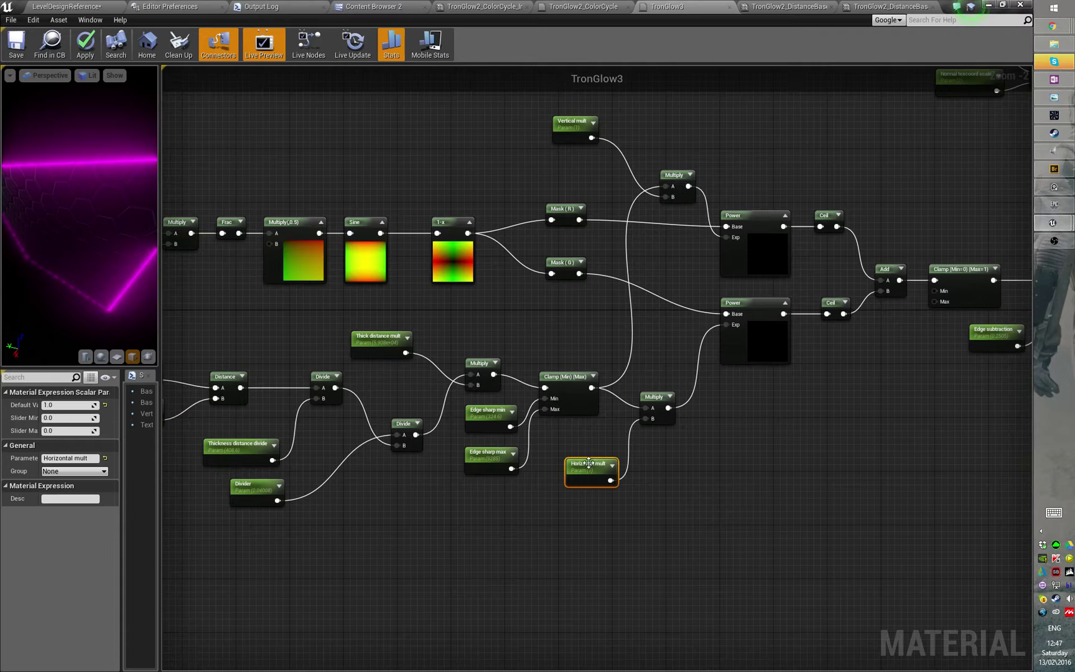
Examine the Ceil and Add nodes that follow the two Power nodes and their effect on the preview cube.
right_click_drag(766, 529, 692, 534)
left_click_drag(820, 420, 796, 424)
right_click_drag(817, 423, 700, 507)
left_click(633, 258)
left_click_drag(634, 259, 706, 429)
left_click_drag(102, 249, 92, 252)
left_click_drag(130, 196, 130, 196)
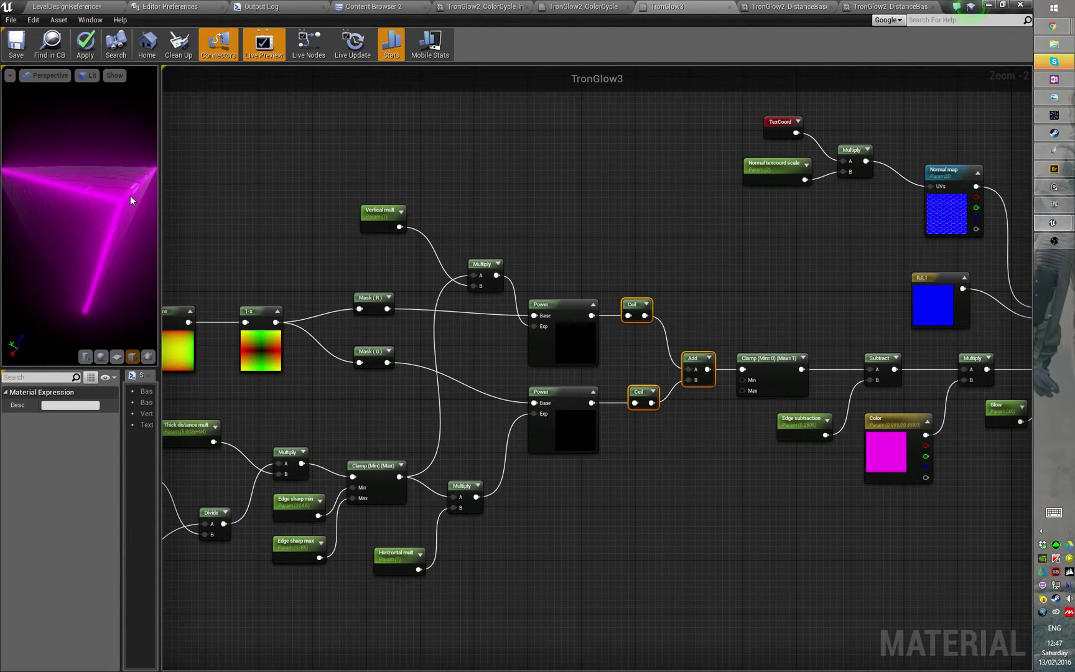
Examine the rest of the TronGlow3 graph up to the material output, including the normal map branch and the two credit comments.
right_click_drag(572, 216, 293, 237)
right_click_drag(513, 295, 276, 291)
right_click_drag(831, 353, 770, 365)
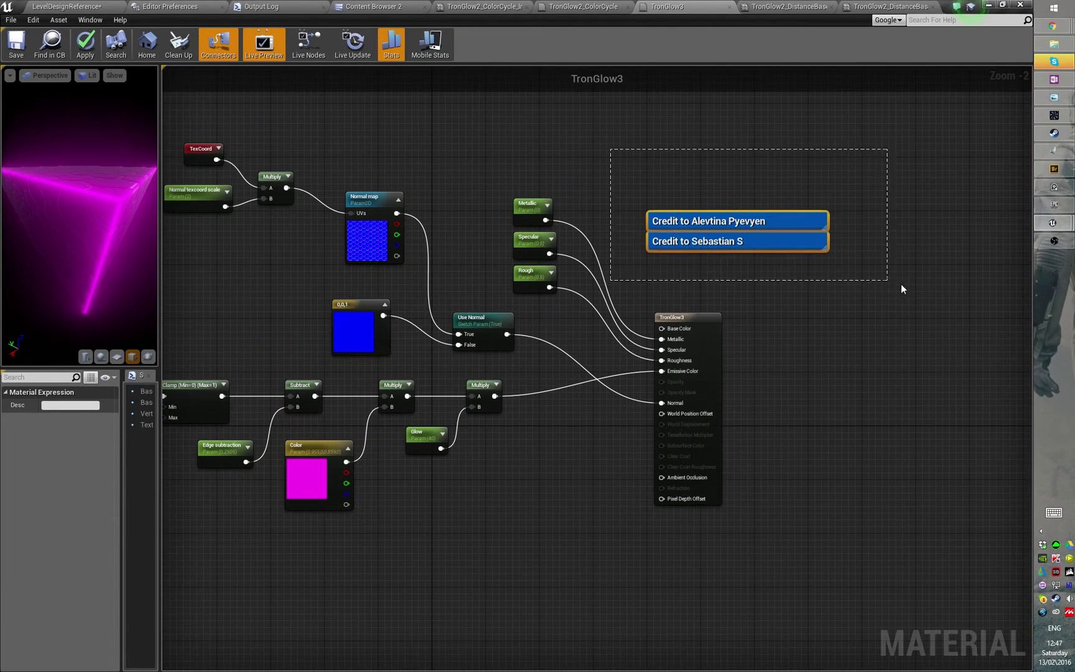
left_click(798, 267)
left_click_drag(902, 284, 619, 221)
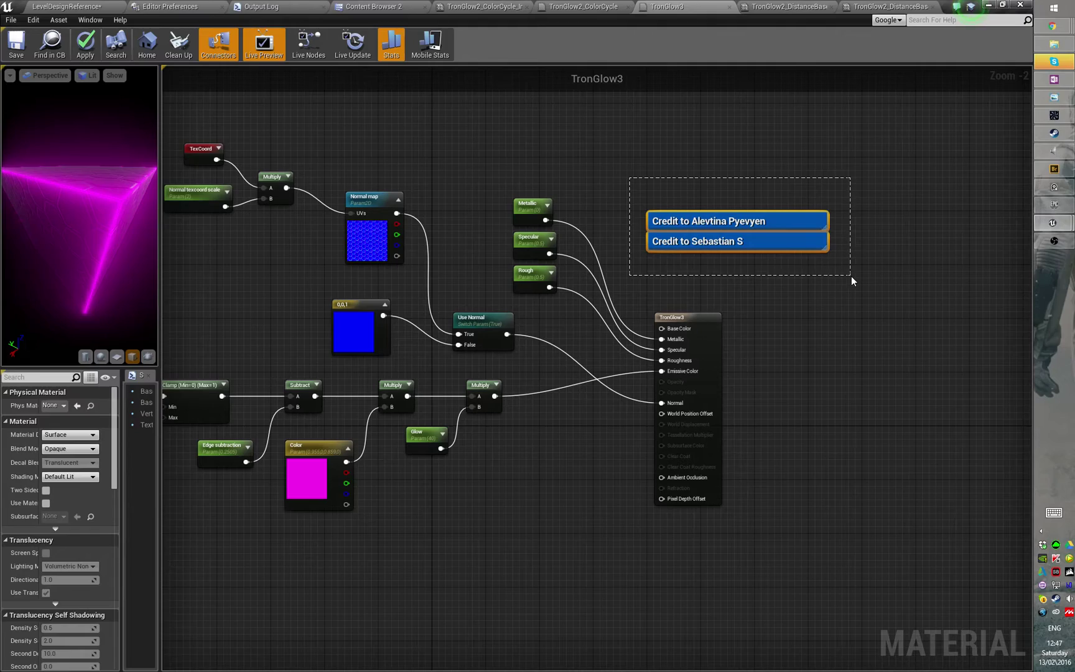
left_click_drag(851, 276, 852, 277)
left_click(603, 284)
right_click_drag(604, 284, 756, 257)
right_click_drag(308, 340, 567, 449)
right_click_drag(775, 288, 724, 275)
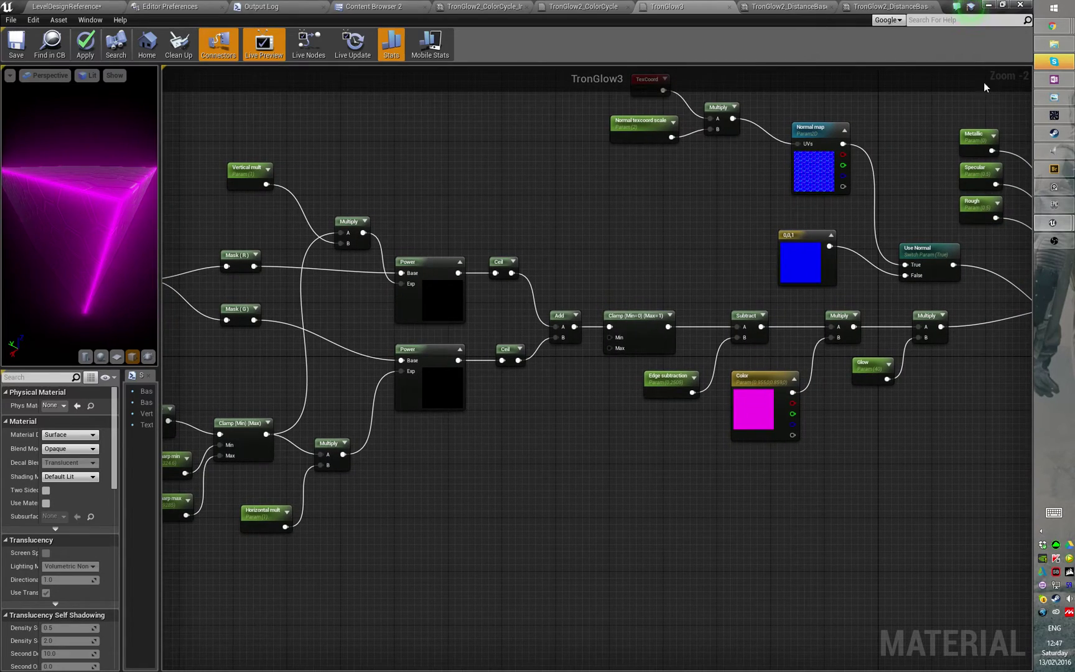
Review the scalar parameters of TronGlow2_DistanceBased_Inst3, and examine the grid lines up close on the level's floor.
left_click_drag(661, 2, 791, 11)
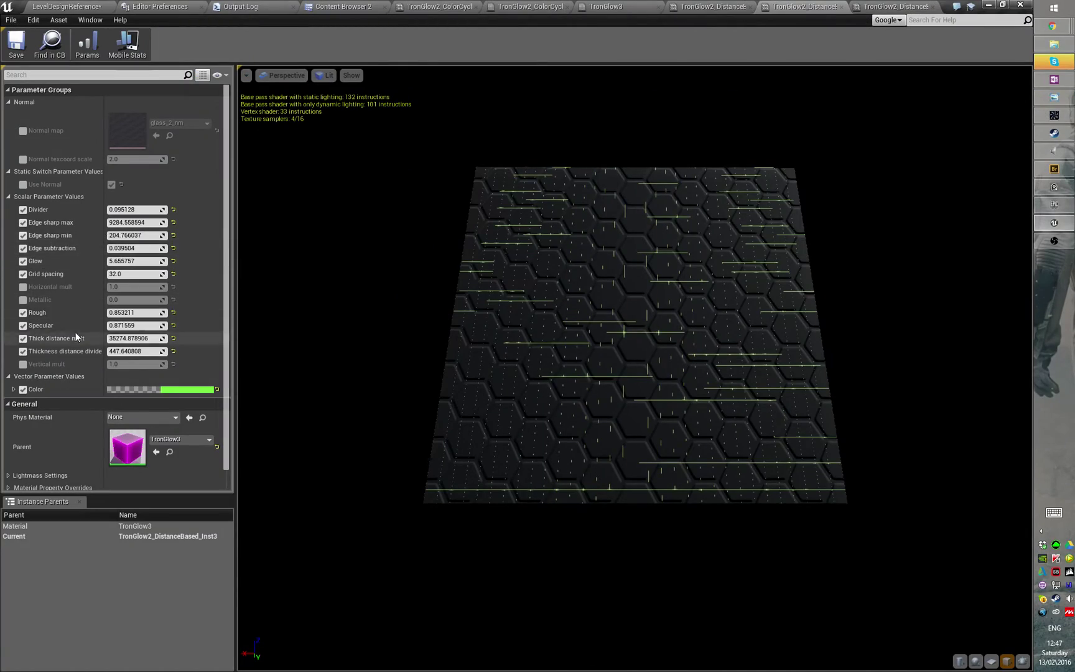
left_click(79, 11)
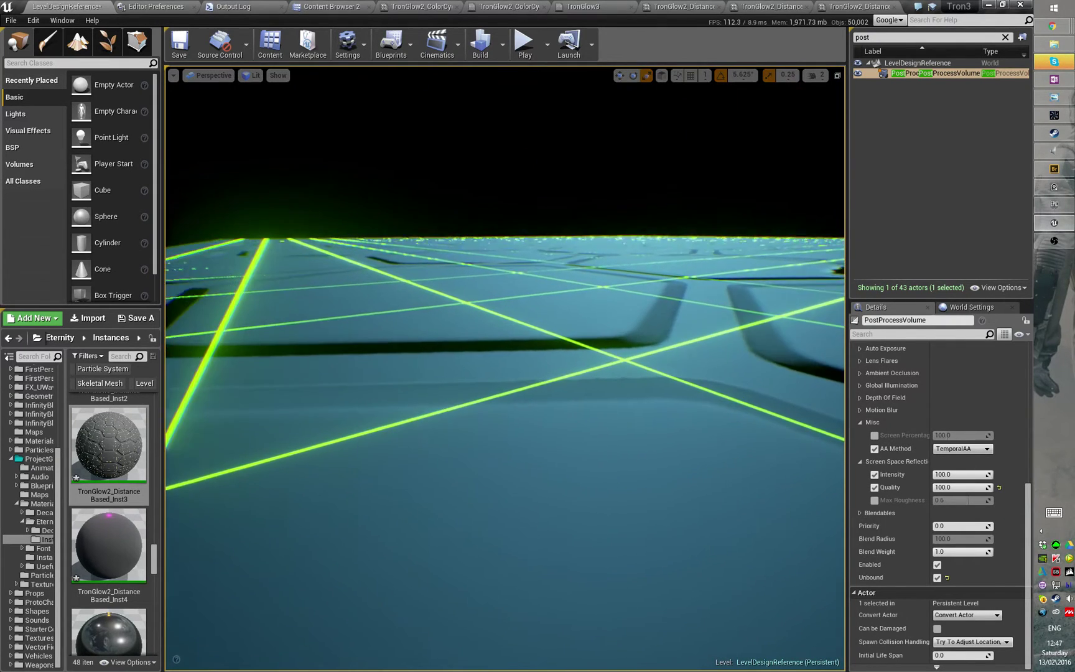
right_click_drag(590, 325, 495, 297)
key("w")
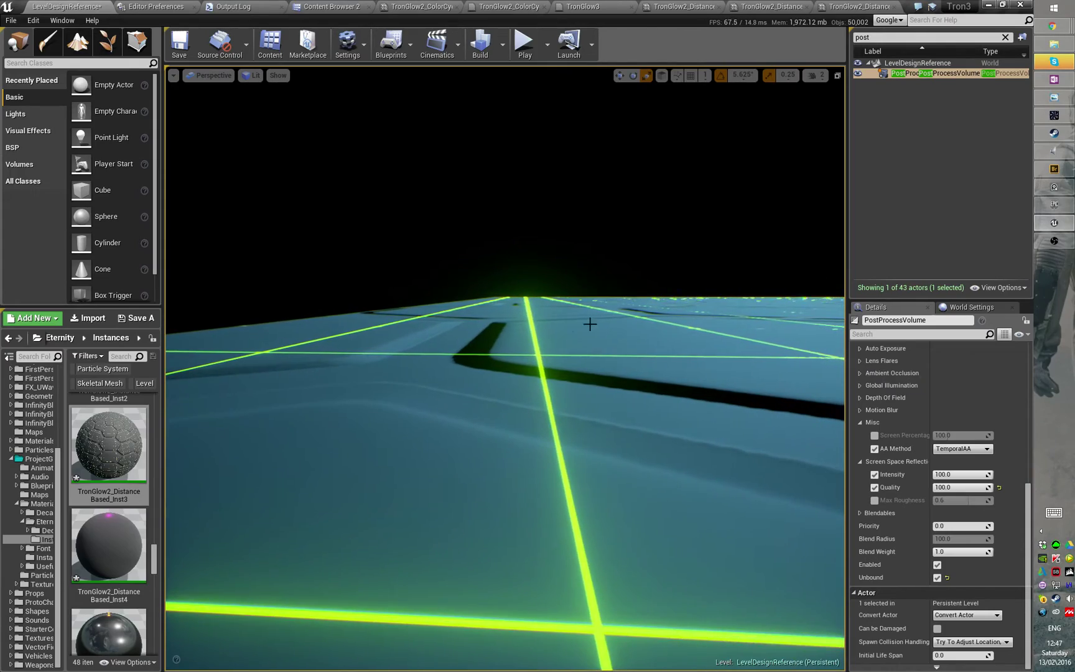
right_click_drag(519, 303, 519, 381)
key("s")
key("w")
In the TronGlow3 graph, shift the Grid spacing node slightly below TexCoord and examine how the two feed the Multiply node.
left_click(830, 8)
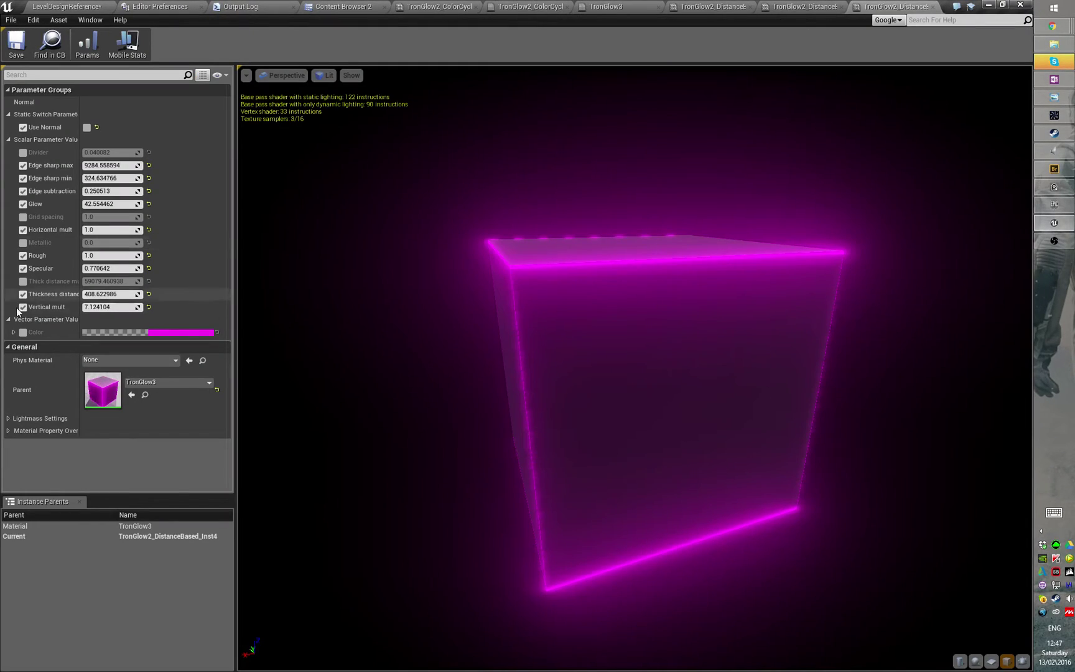
left_click(605, 7)
scroll(442, 308, "up", 4)
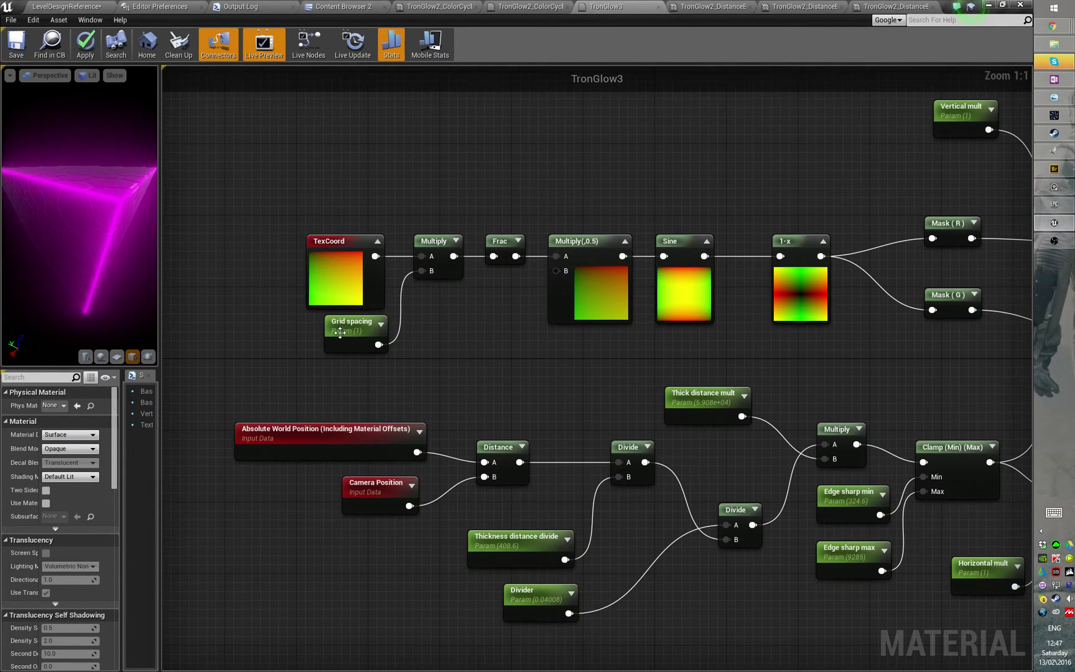
left_click_drag(340, 333, 335, 341)
left_click(313, 255)
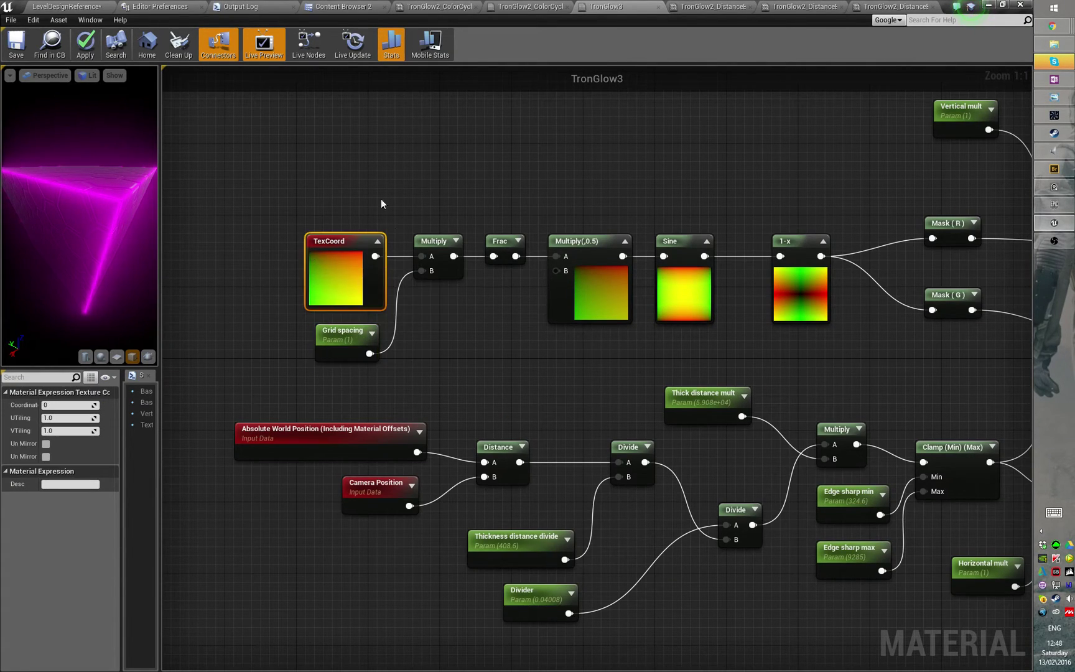
left_click(293, 156)
left_click(341, 351)
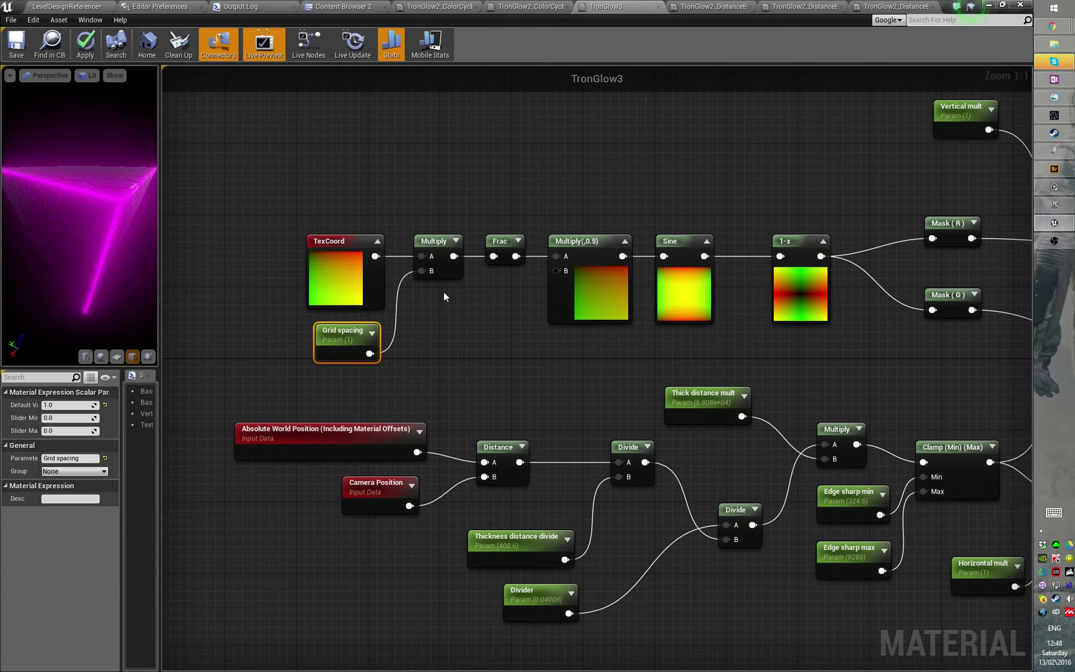
In the TronGlow2_DistanceBased_Inst3 instance, set Grid spacing to 1104.310181.
left_click(536, 7)
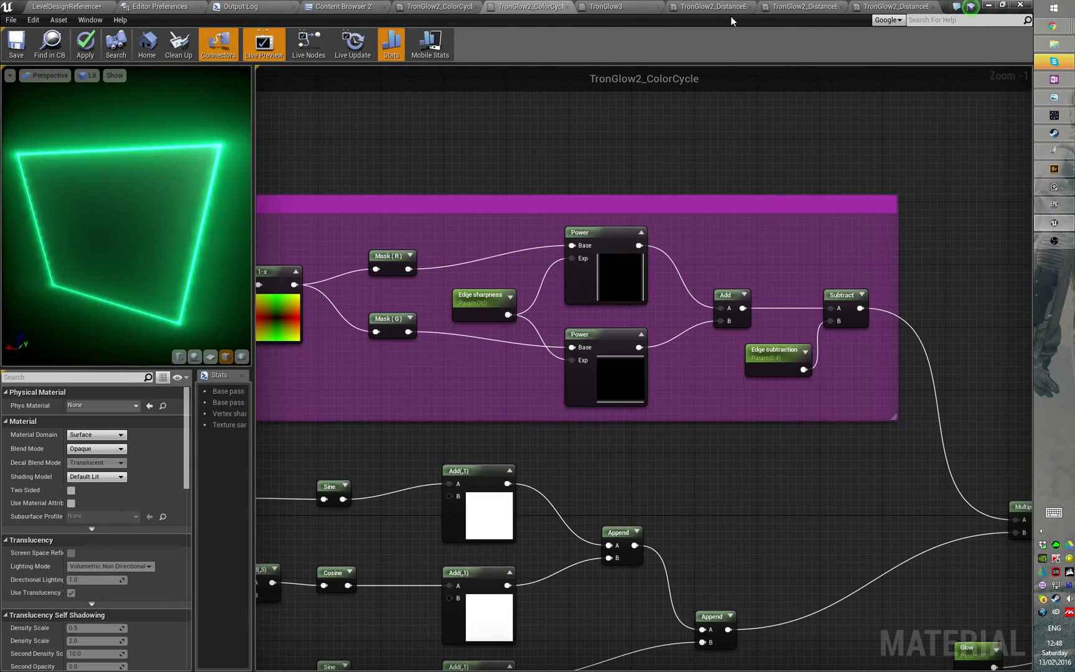
left_click(722, 8)
left_click(774, 8)
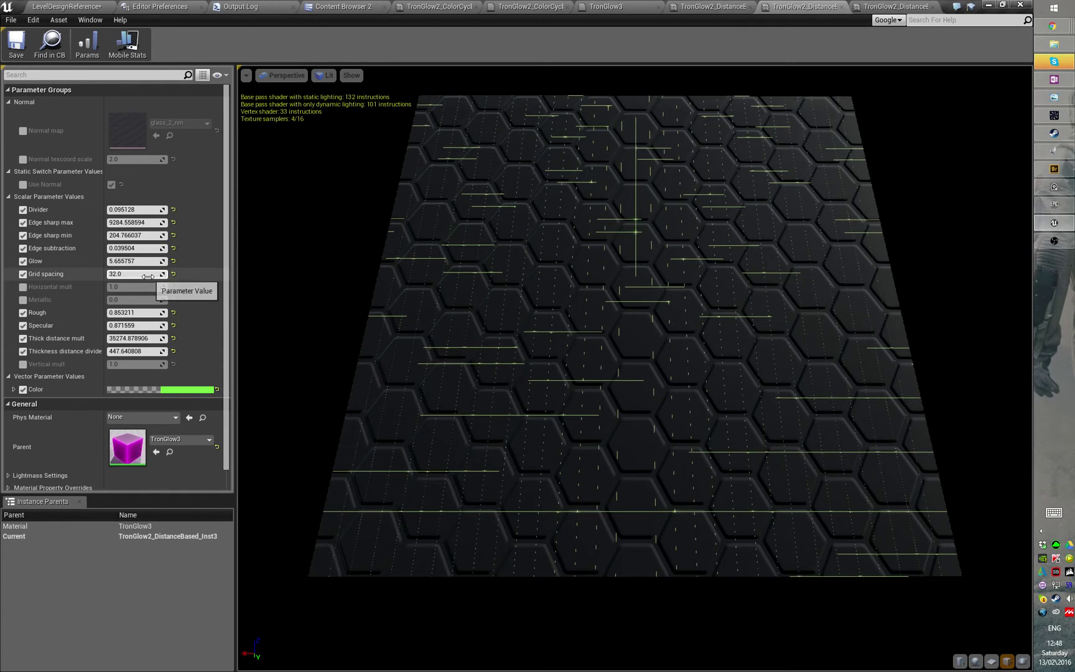
left_click_drag(148, 277, 127, 280)
Examine the changed grid spacing from several distances and angles on the instance's preview plane and on the level's floor.
left_click_drag(648, 381, 610, 436)
right_click_drag(610, 436, 610, 411)
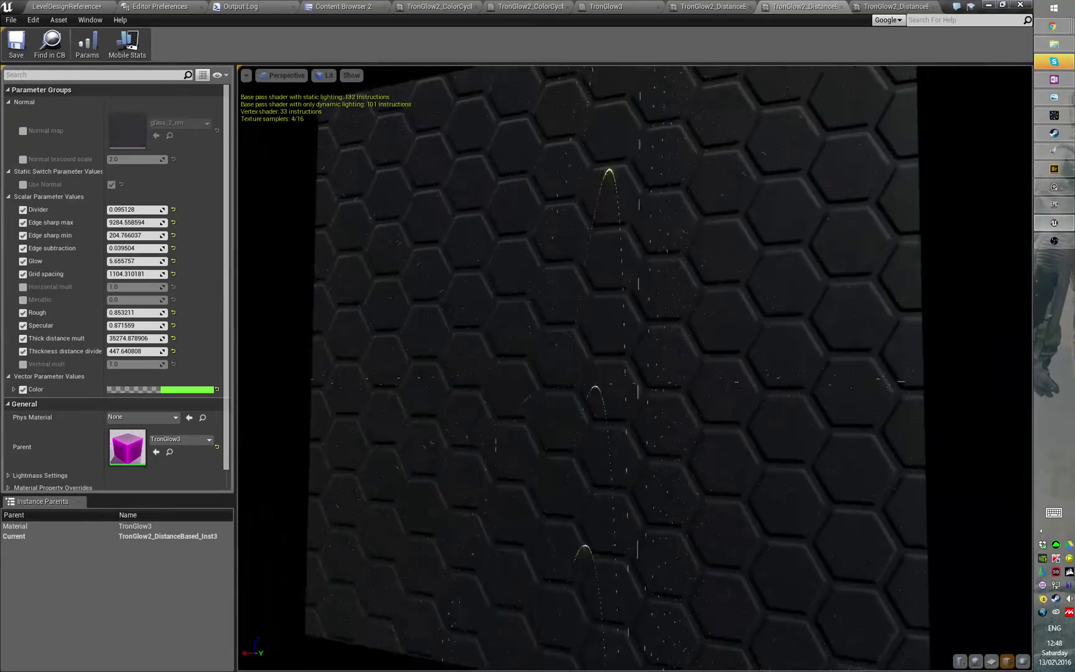
mouse_move(602, 341)
left_mouse_down()
mouse_move(579, 361)
mouse_move(603, 341)
left_mouse_up()
mouse_move(602, 341)
right_mouse_down()
mouse_move(602, 299)
mouse_move(602, 342)
right_mouse_up()
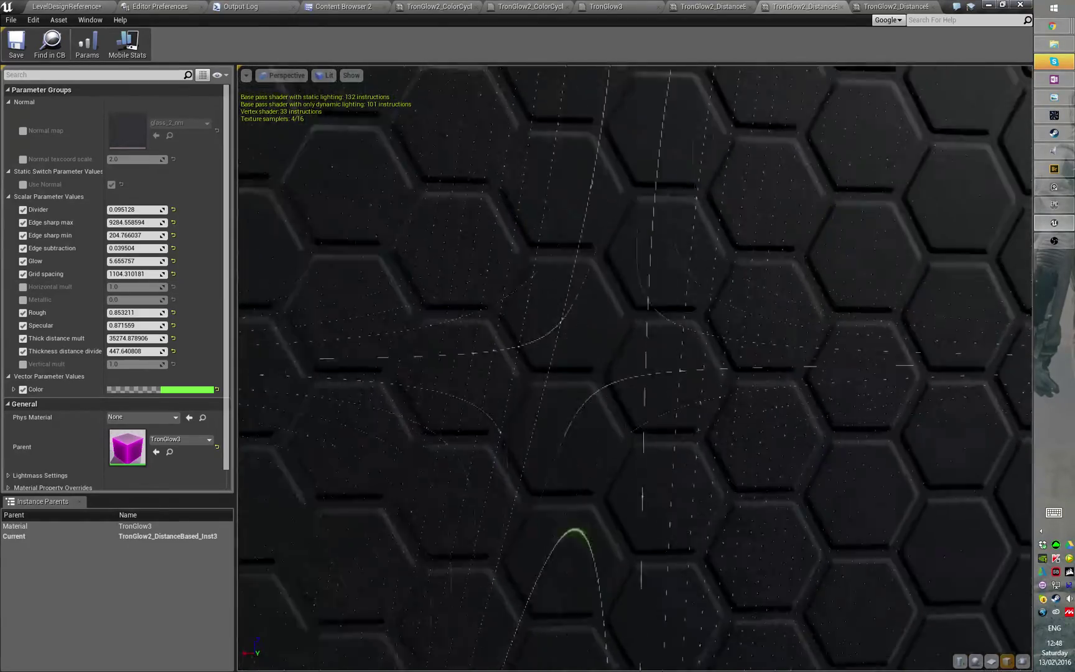
mouse_move(603, 342)
left_mouse_down()
mouse_move(647, 367)
mouse_move(635, 348)
mouse_move(597, 340)
left_mouse_up()
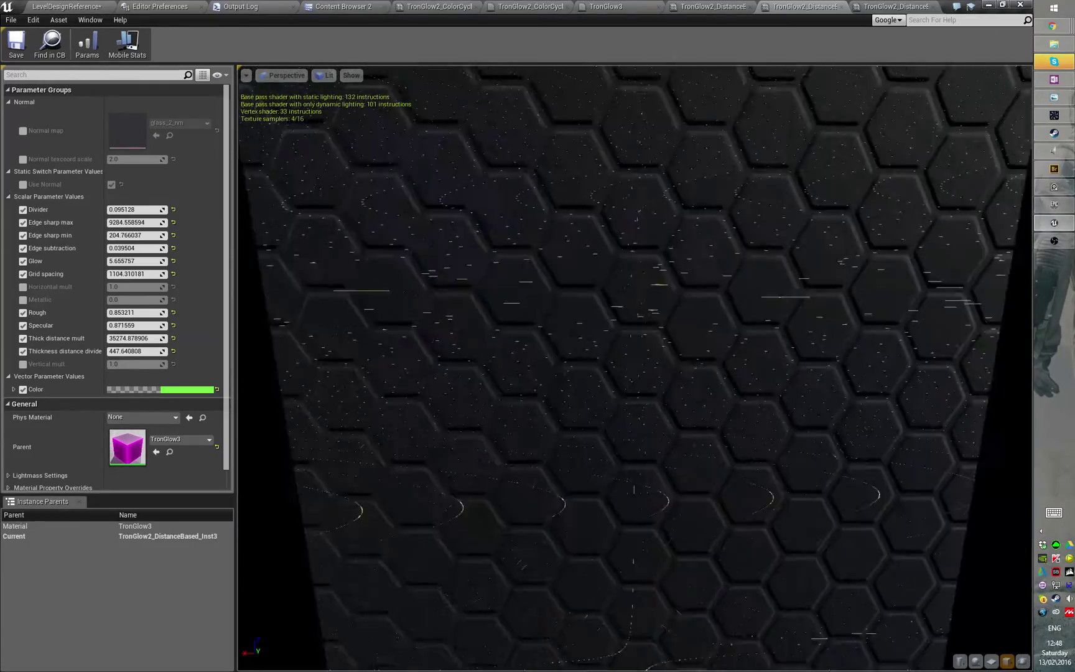
right_click_drag(597, 339, 597, 386)
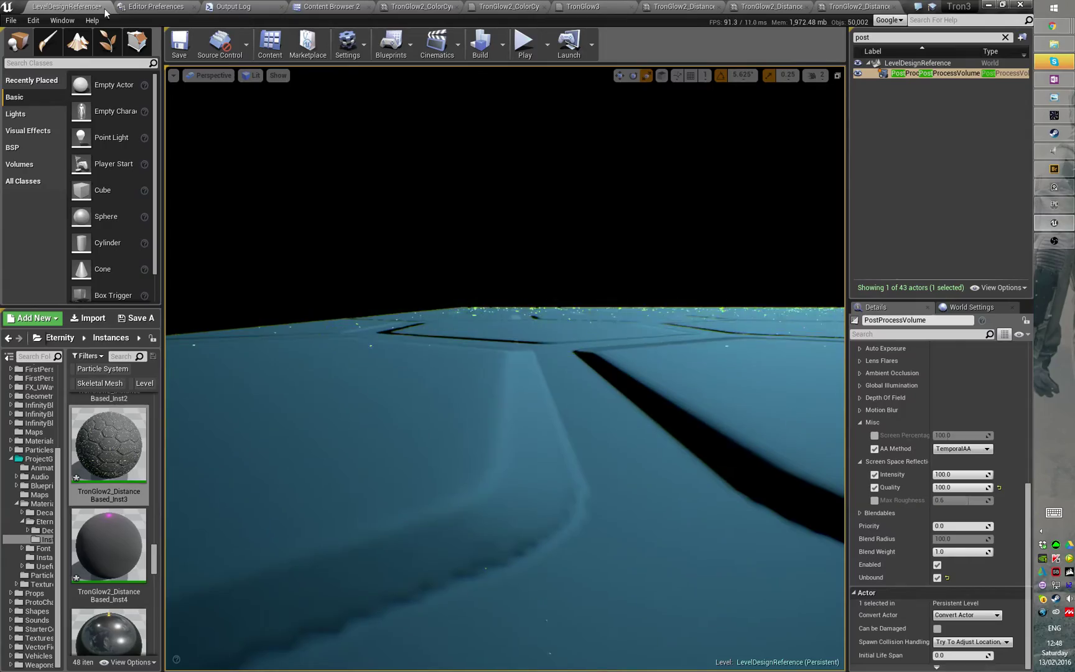
left_click(66, 6)
right_click_drag(506, 367, 505, 289)
right_click_drag(510, 336, 619, 268)
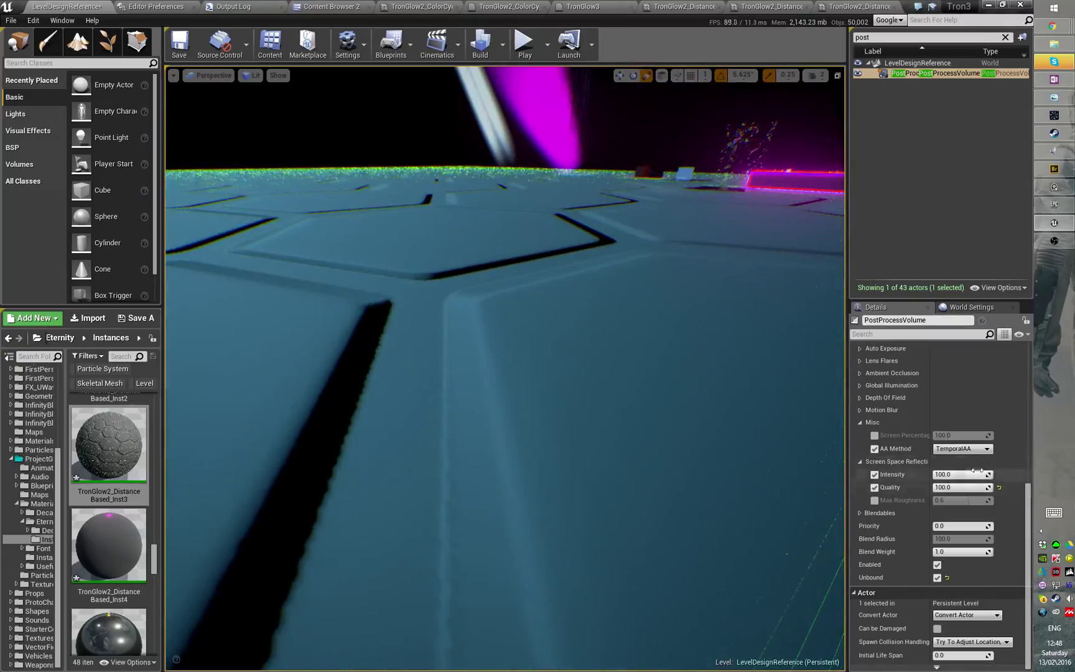
Set the PostProcessVolume's AA Method to None and view the floor grid toward the horizon and the glowing shapes.
left_click(969, 449)
left_click(965, 459)
right_click_drag(647, 336, 560, 255)
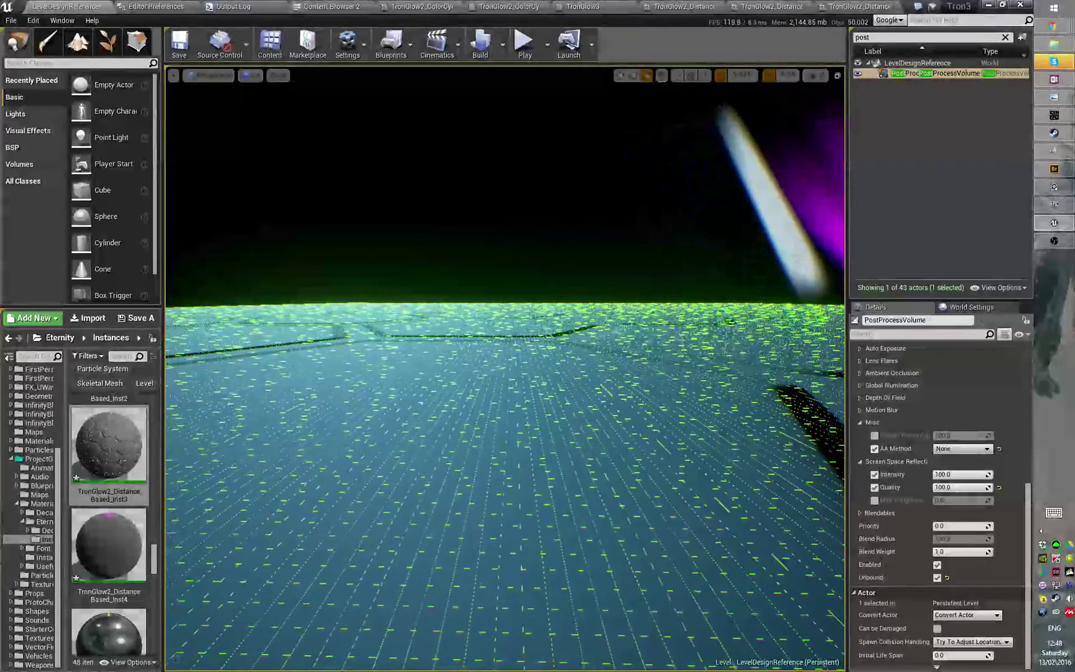
right_click_drag(488, 330, 469, 324)
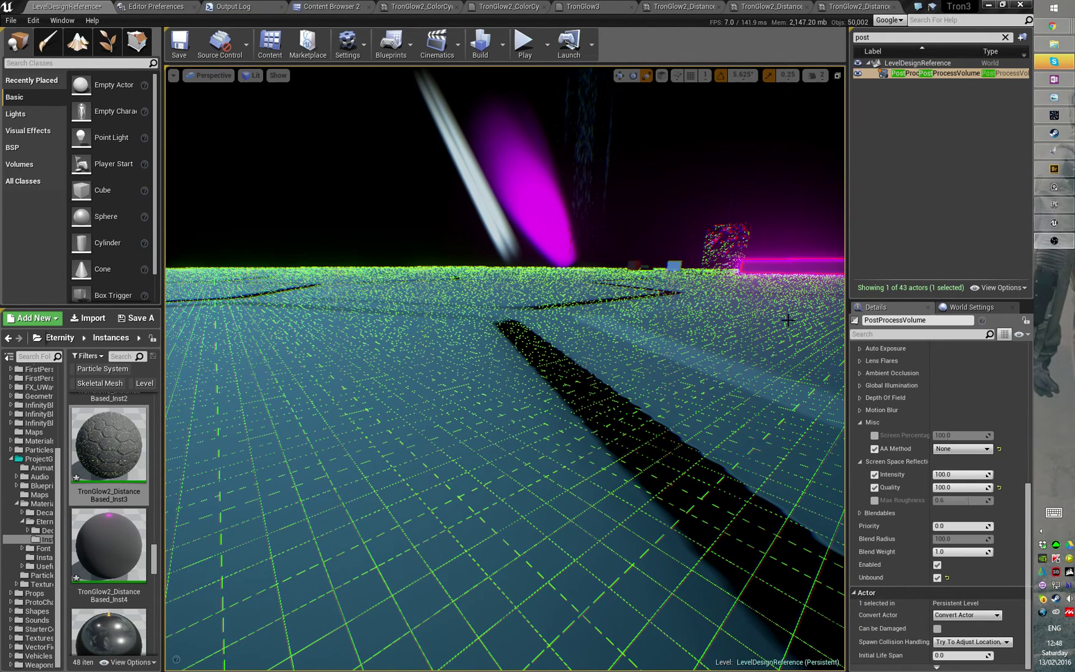
left_click(655, 49)
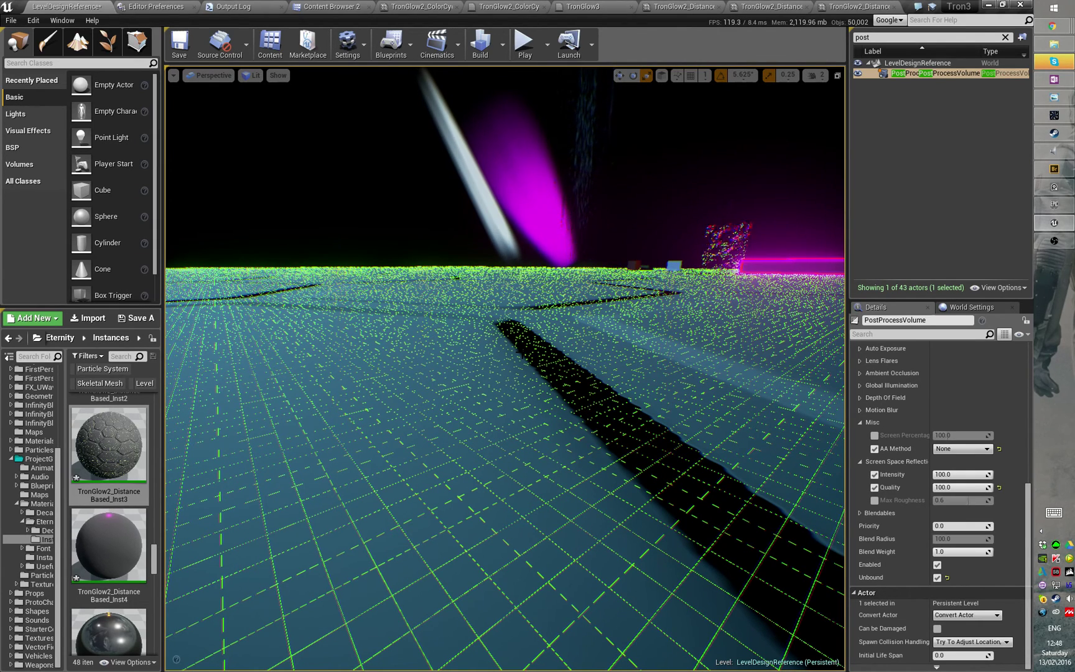
right_click_drag(568, 330, 651, 286)
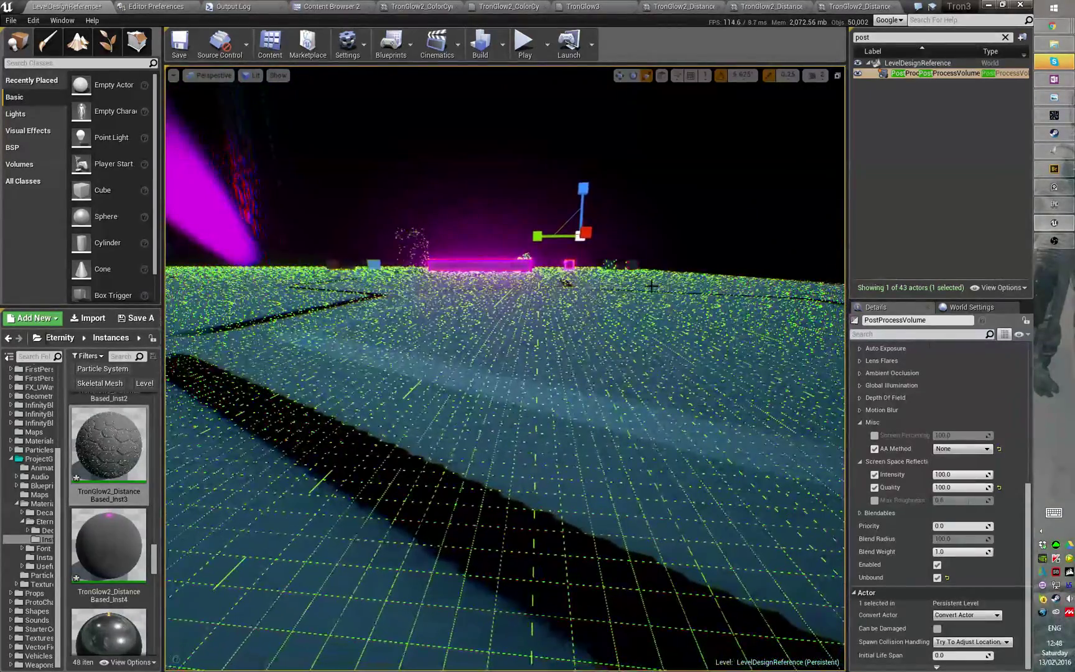